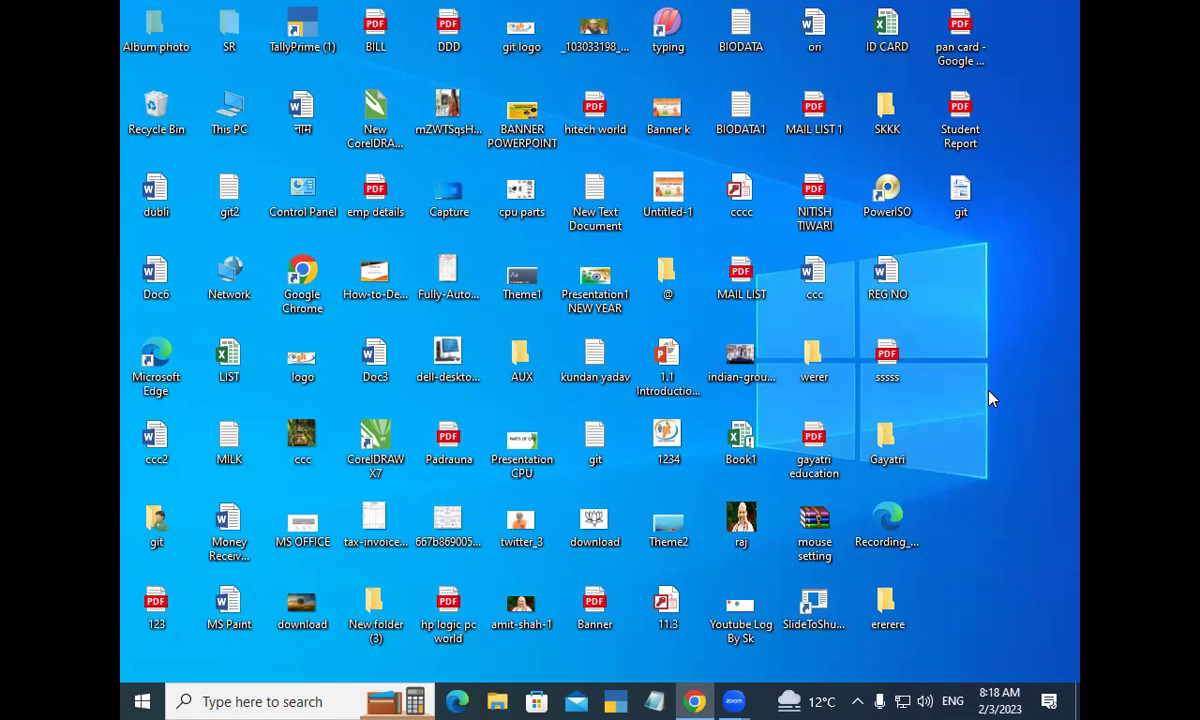
# Launch Microsoft Word by running winword from the Run dialog.
pyautogui.press('super+r')
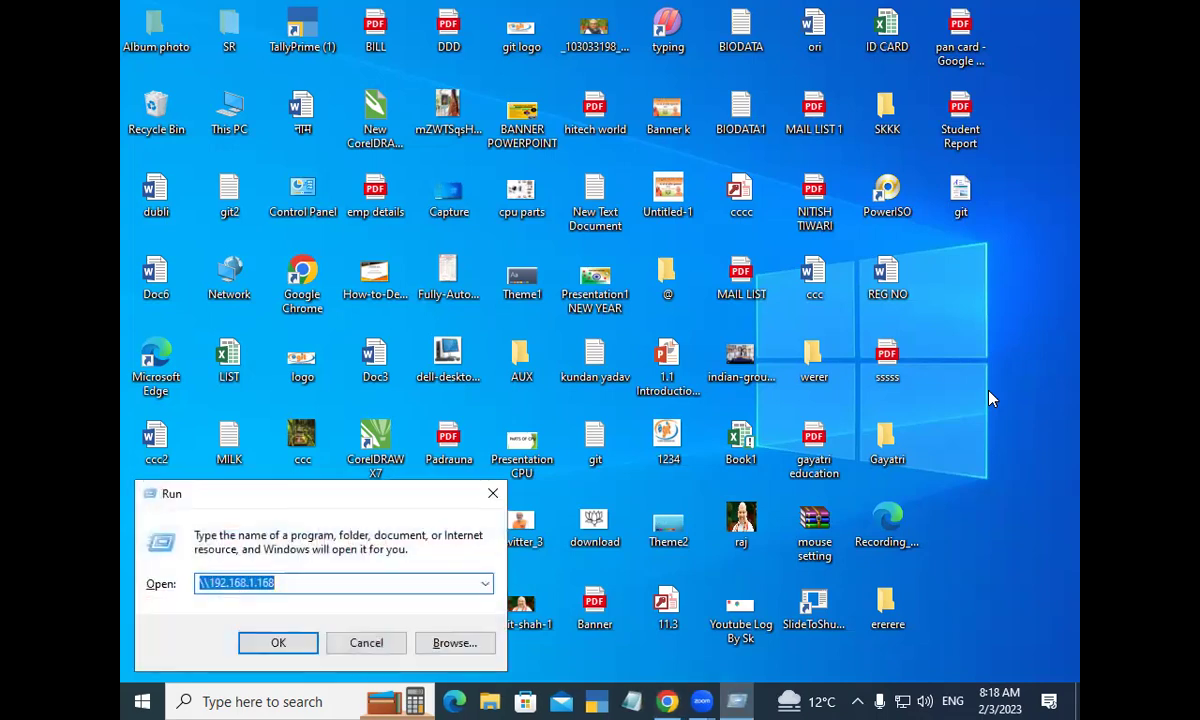
pyautogui.write('wi')
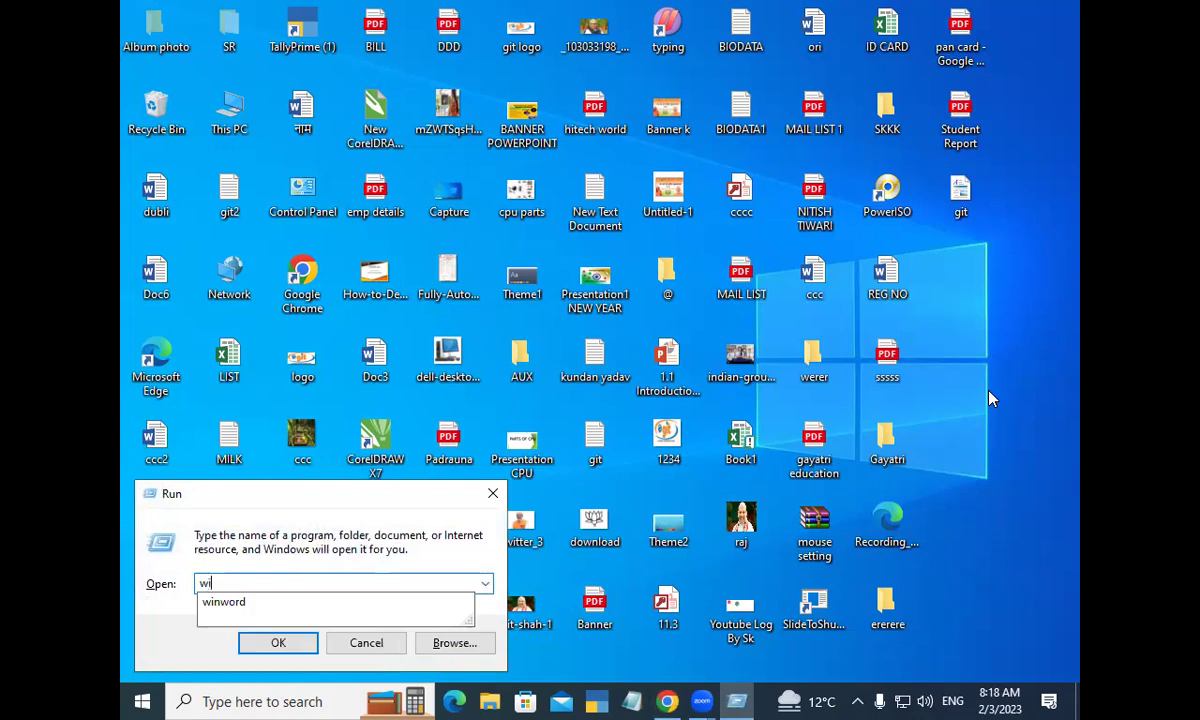
pyautogui.write('nword')
pyautogui.press('Return')
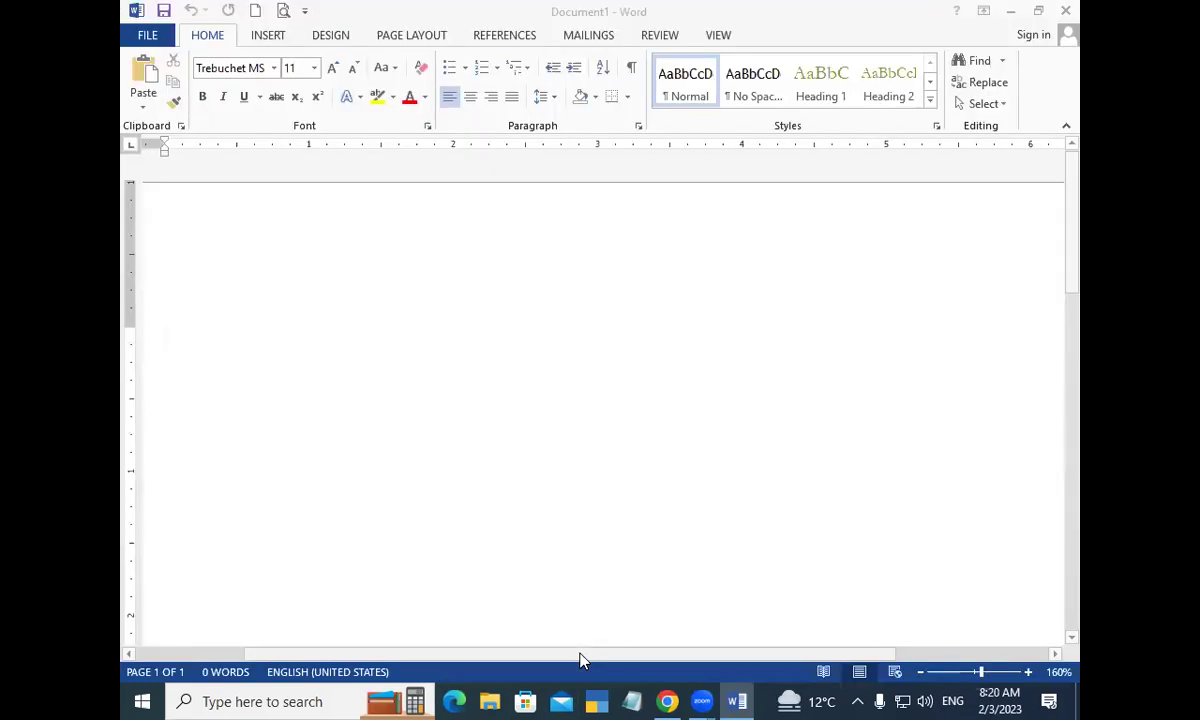
# Insert the Whisp design from the Insert tab's Cover Page gallery.
pyautogui.click(268, 36)
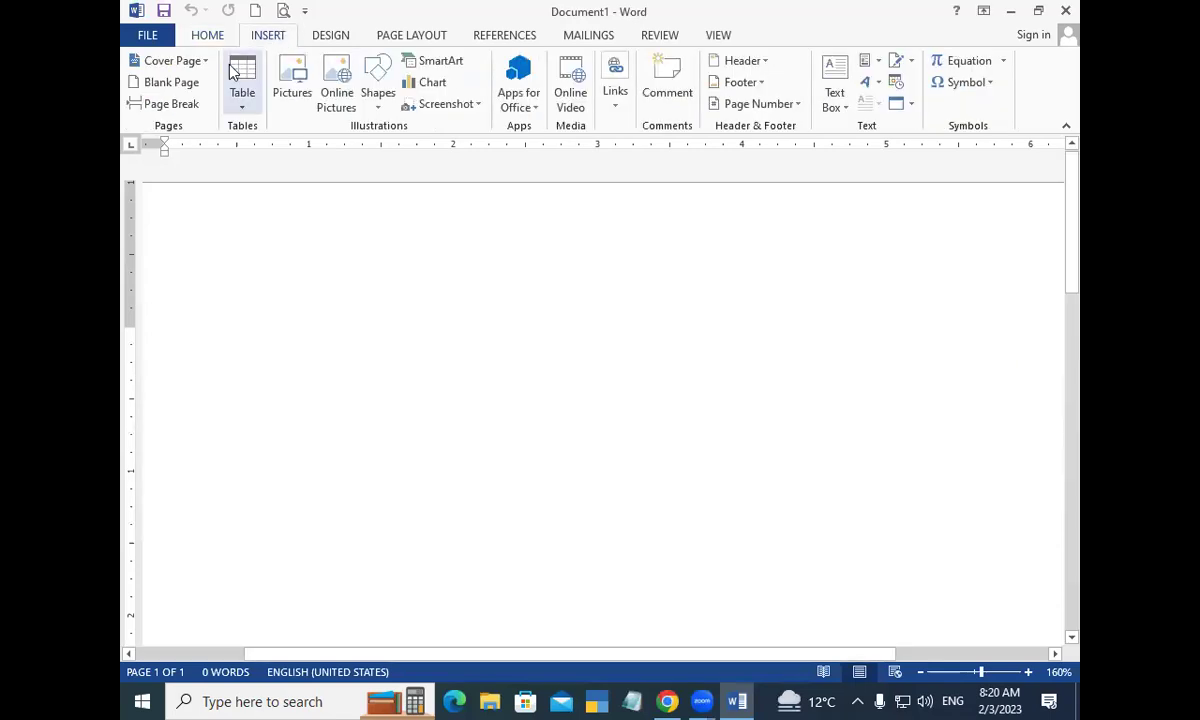
pyautogui.click(161, 61)
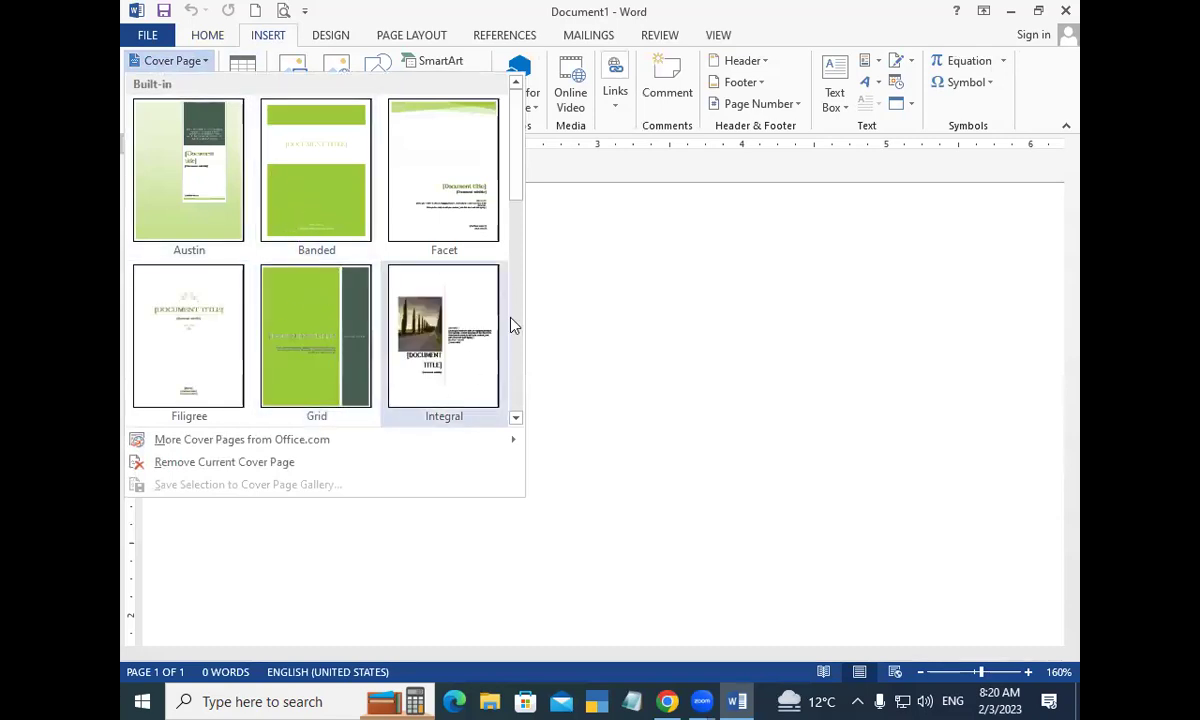
pyautogui.moveTo(514, 185)
pyautogui.mouseDown()
pyautogui.moveTo(520, 294)
pyautogui.moveTo(505, 413)
pyautogui.moveTo(505, 175)
pyautogui.mouseUp()
pyautogui.moveTo(517, 184); pyautogui.dragTo(520, 334)
pyautogui.moveTo(520, 365); pyautogui.dragTo(515, 400)
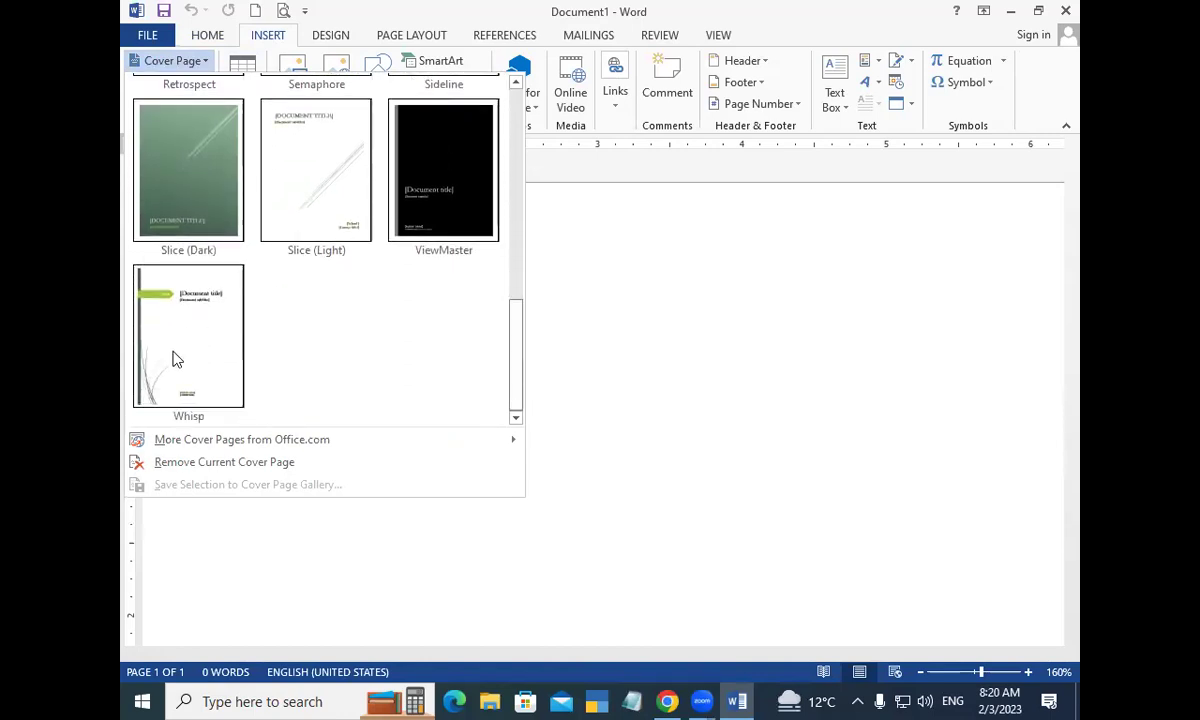
pyautogui.click(210, 351)
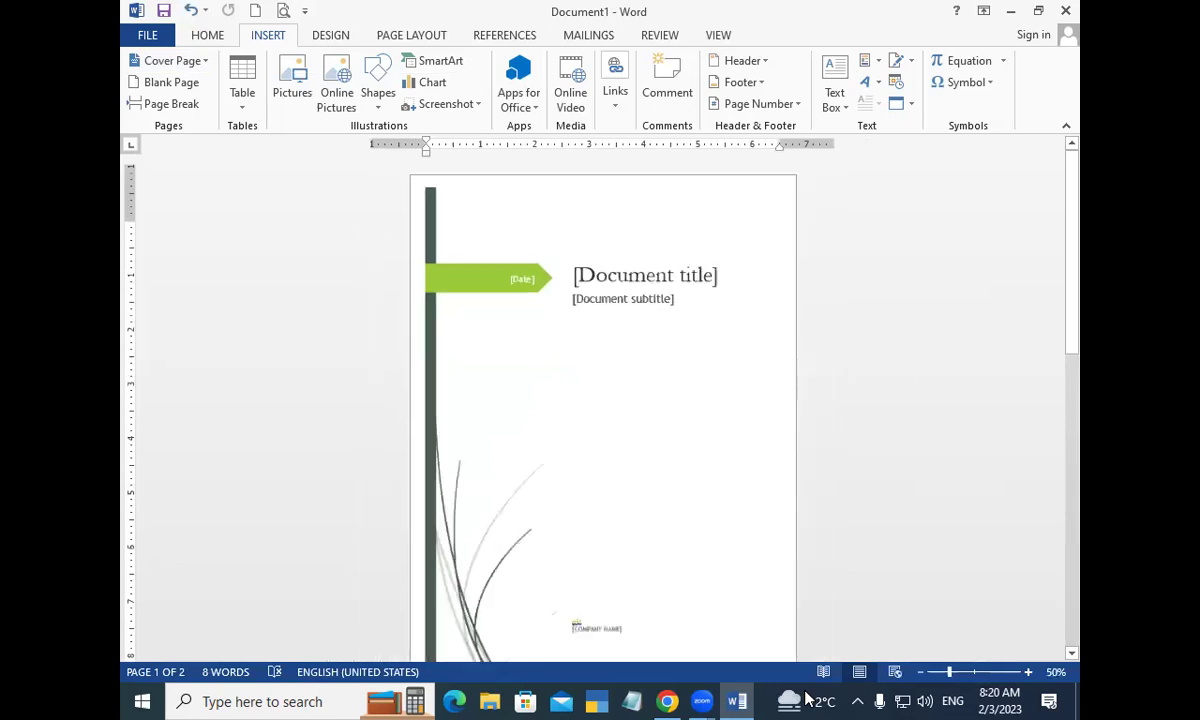
# Enter Physics as the cover title and Newton's Laws as the subtitle.
pyautogui.moveTo(1078, 284); pyautogui.dragTo(1078, 288)
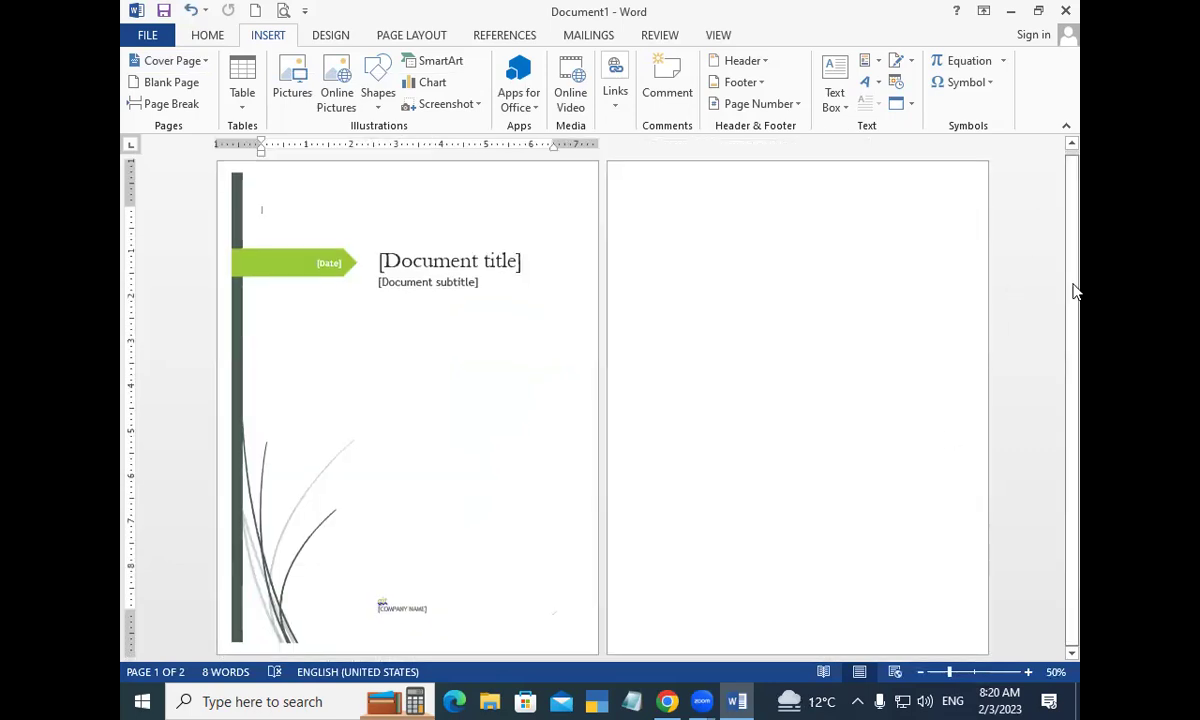
pyautogui.click(438, 256)
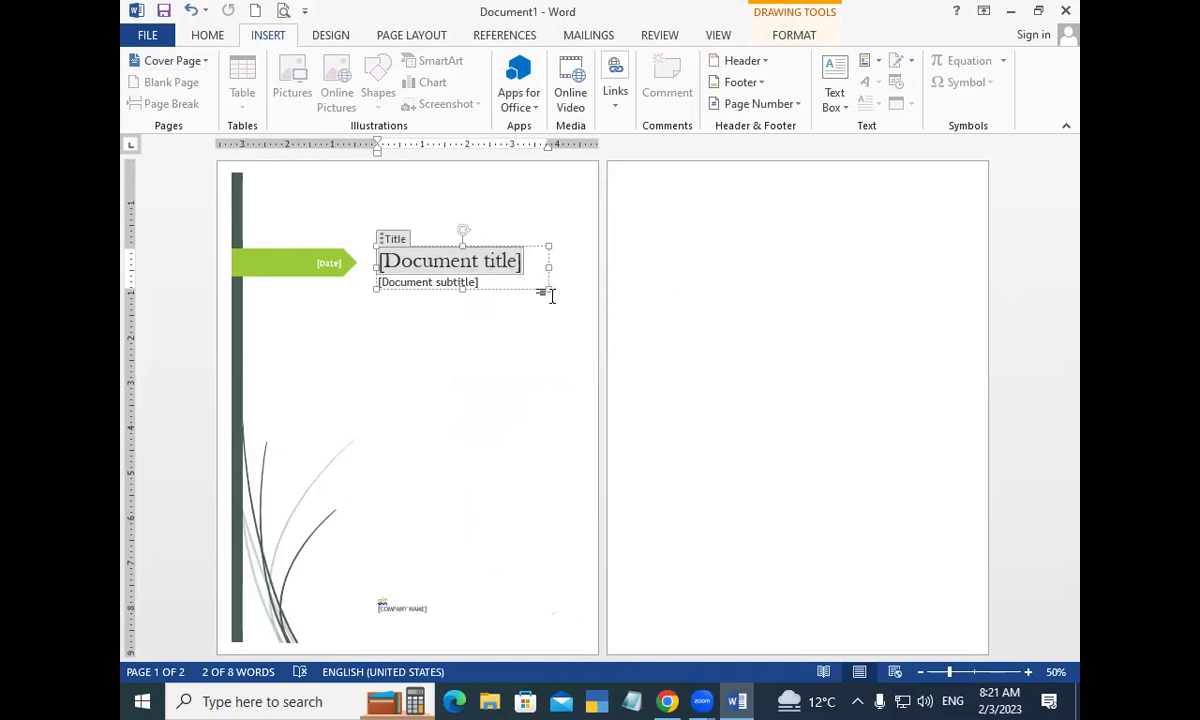
pyautogui.write('Physics')
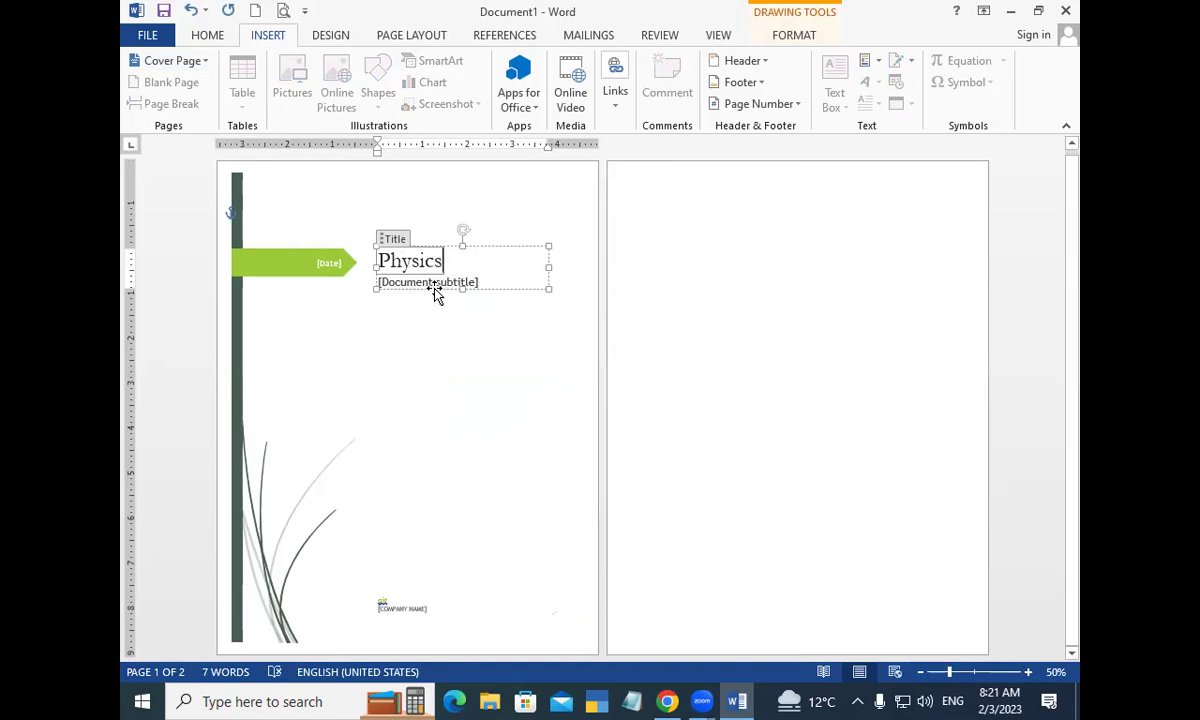
pyautogui.click(434, 284)
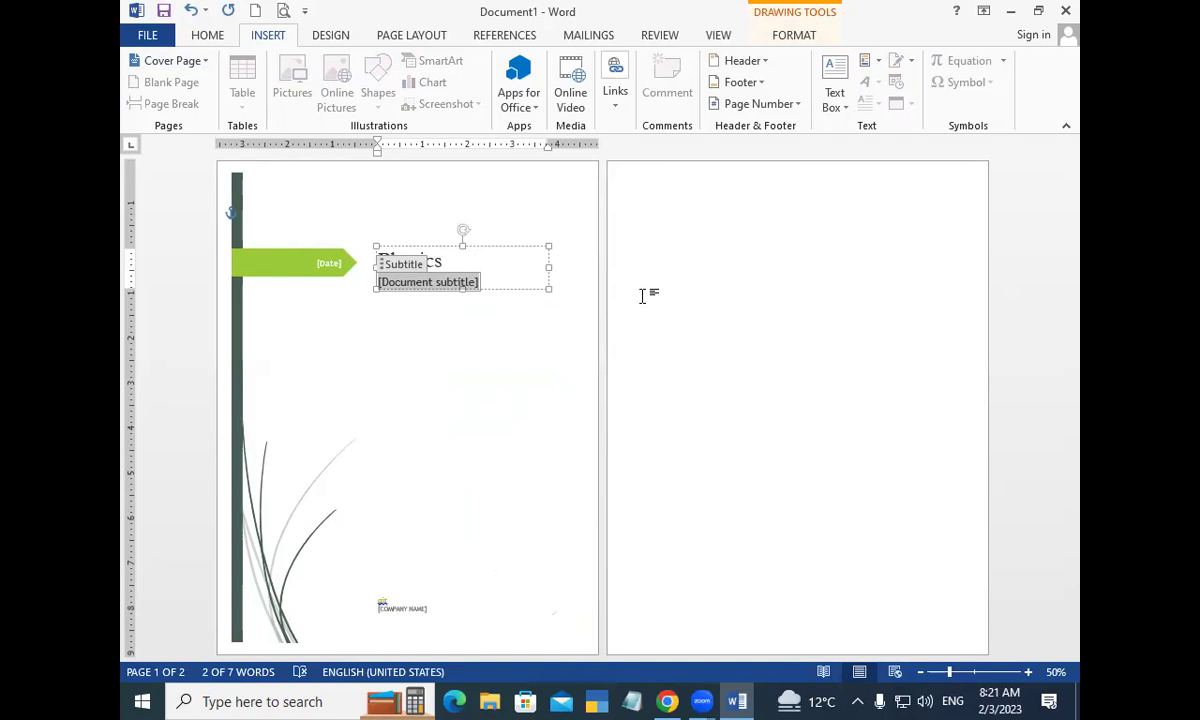
pyautogui.press('Delete')
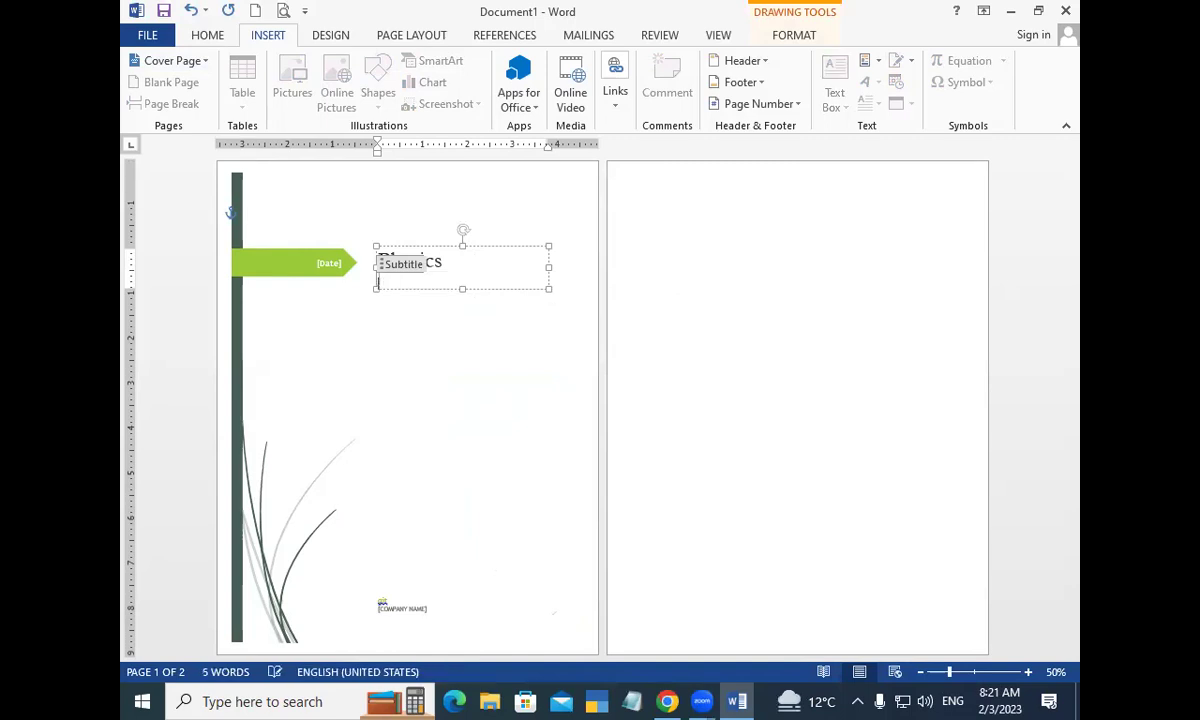
pyautogui.write("Newton'")
pyautogui.write('’s L')
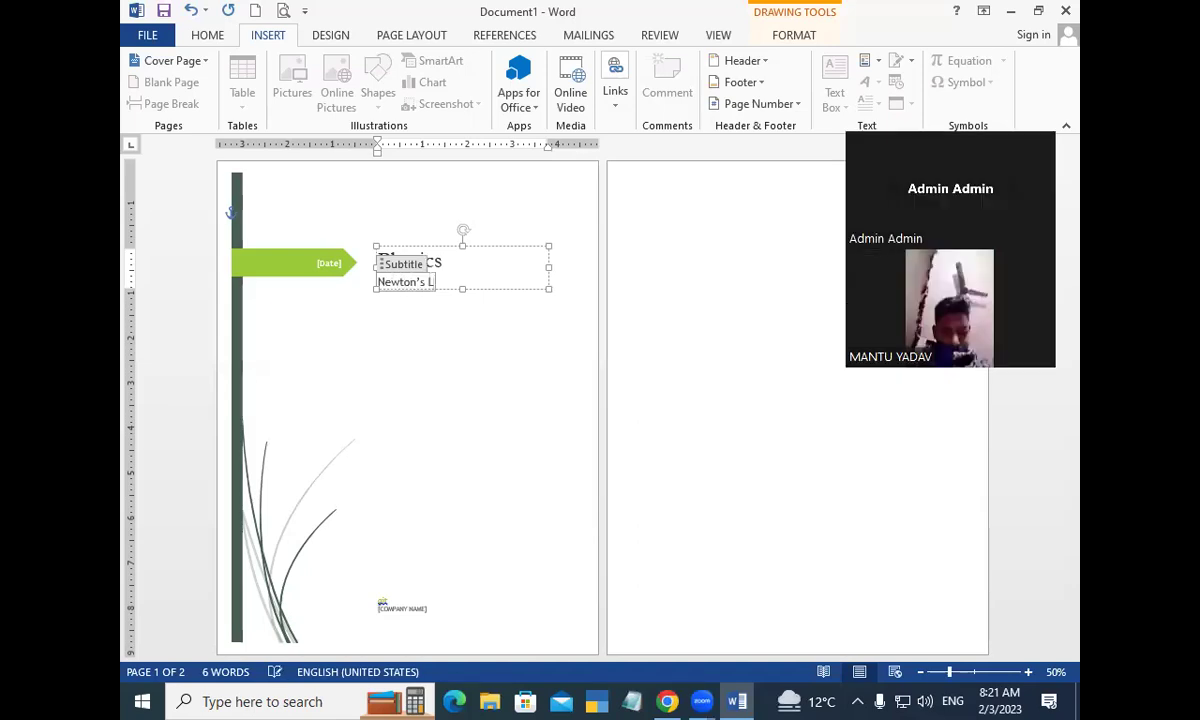
pyautogui.write('aw')
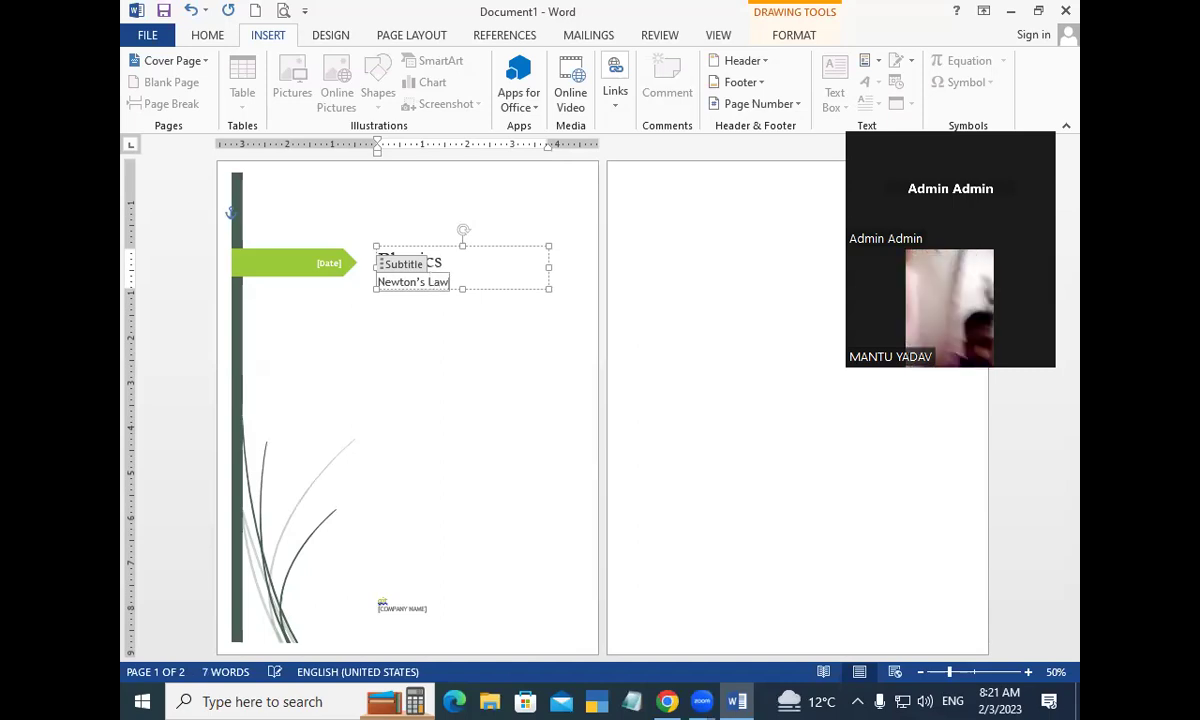
pyautogui.write('s')
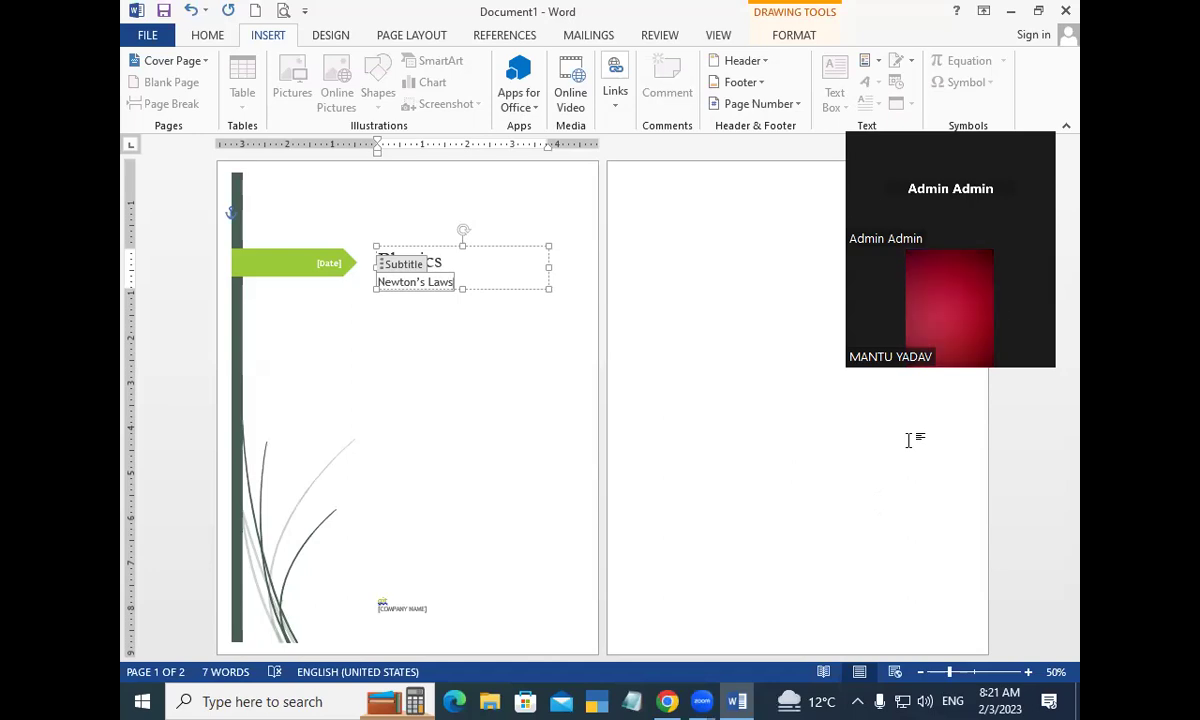
pyautogui.click(757, 450)
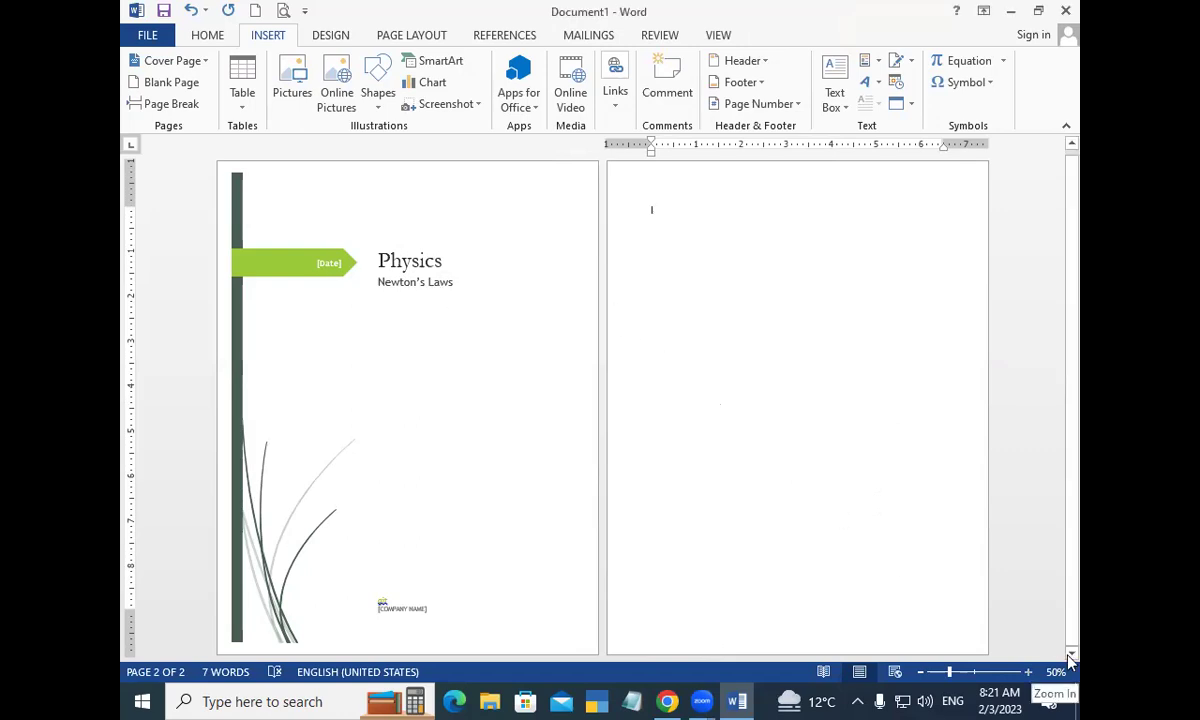
# Make the Physics title bold, italic and 72 pt.
pyautogui.keyDown('ctrl'); pyautogui.scroll(2, 1070, 660); pyautogui.keyUp('ctrl')
pyautogui.scroll(1, 786, 470)
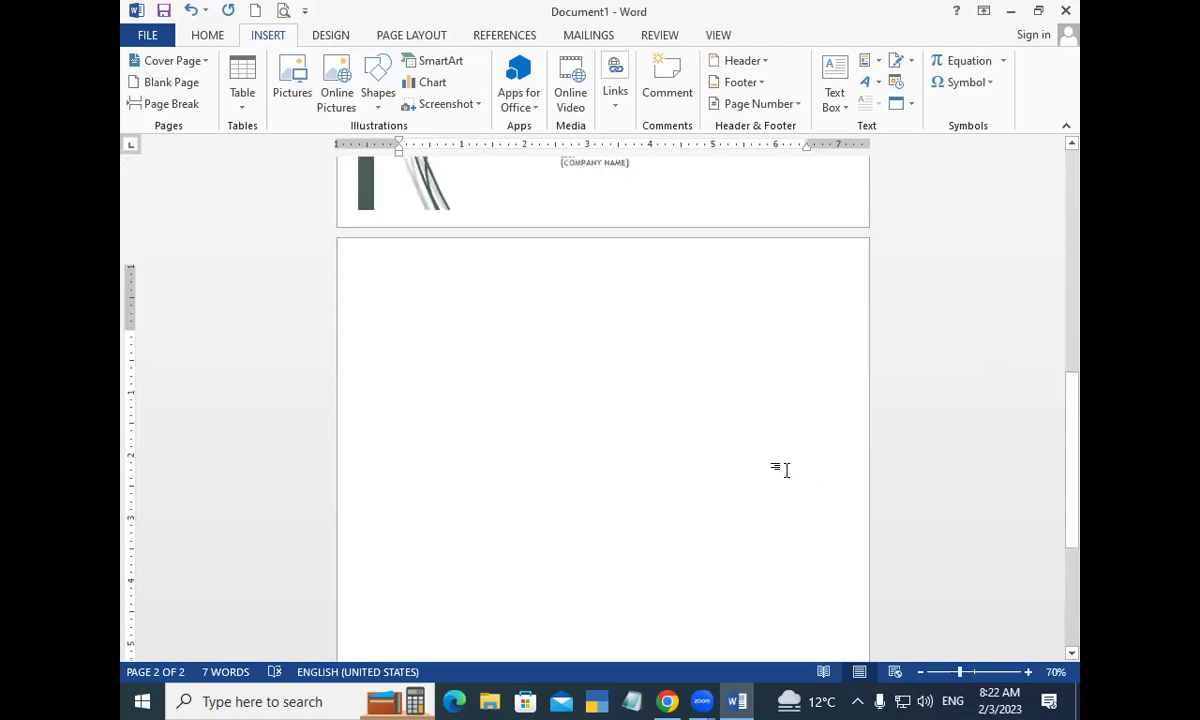
pyautogui.scroll(3, 790, 472)
pyautogui.scroll(2, 795, 477)
pyautogui.scroll(3, 795, 477)
pyautogui.scroll(2, 800, 477)
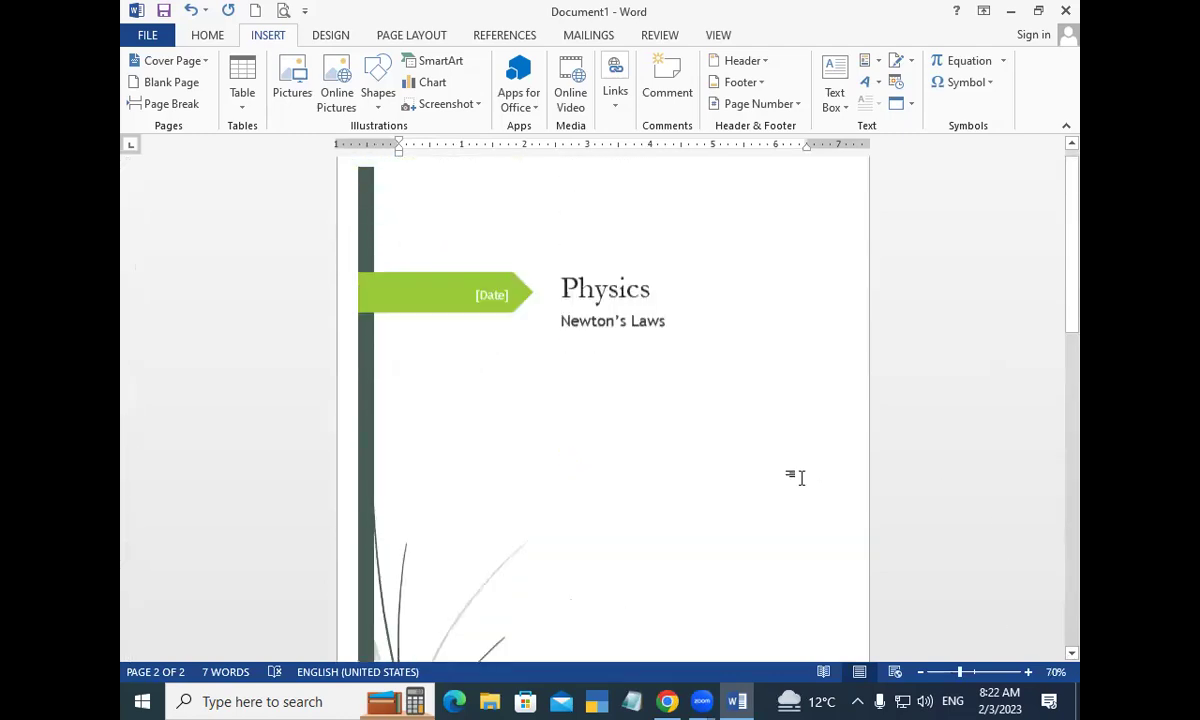
pyautogui.scroll(1, 795, 477)
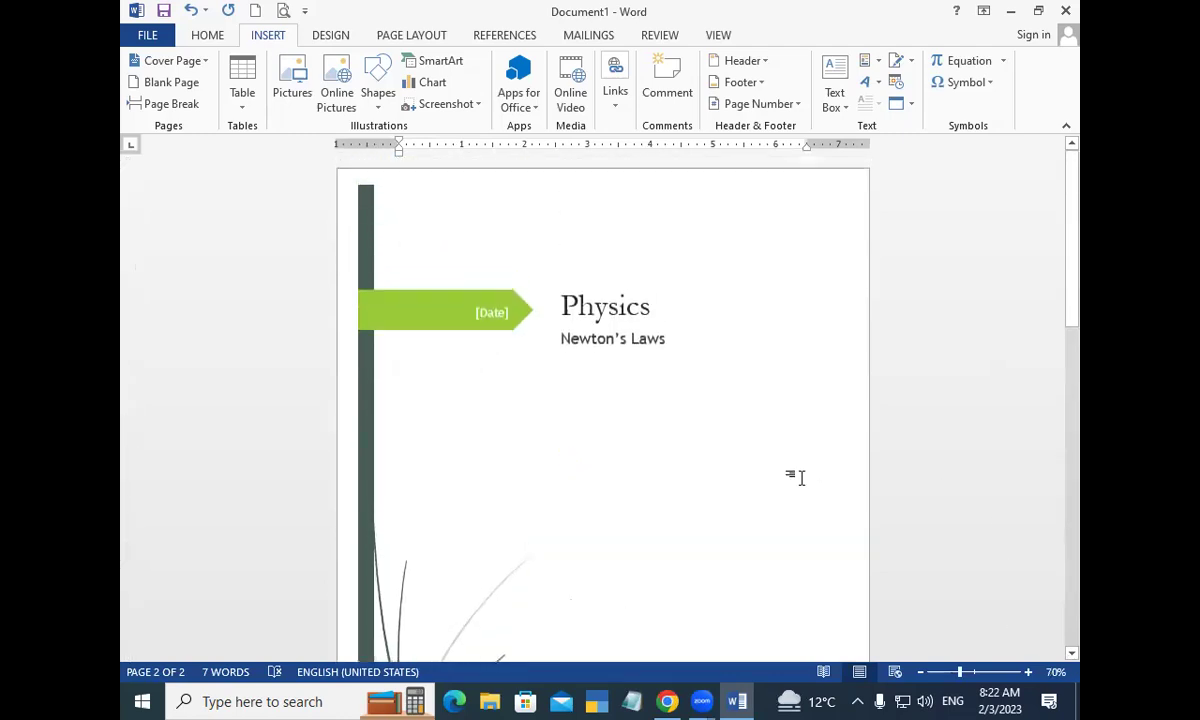
pyautogui.click(490, 315)
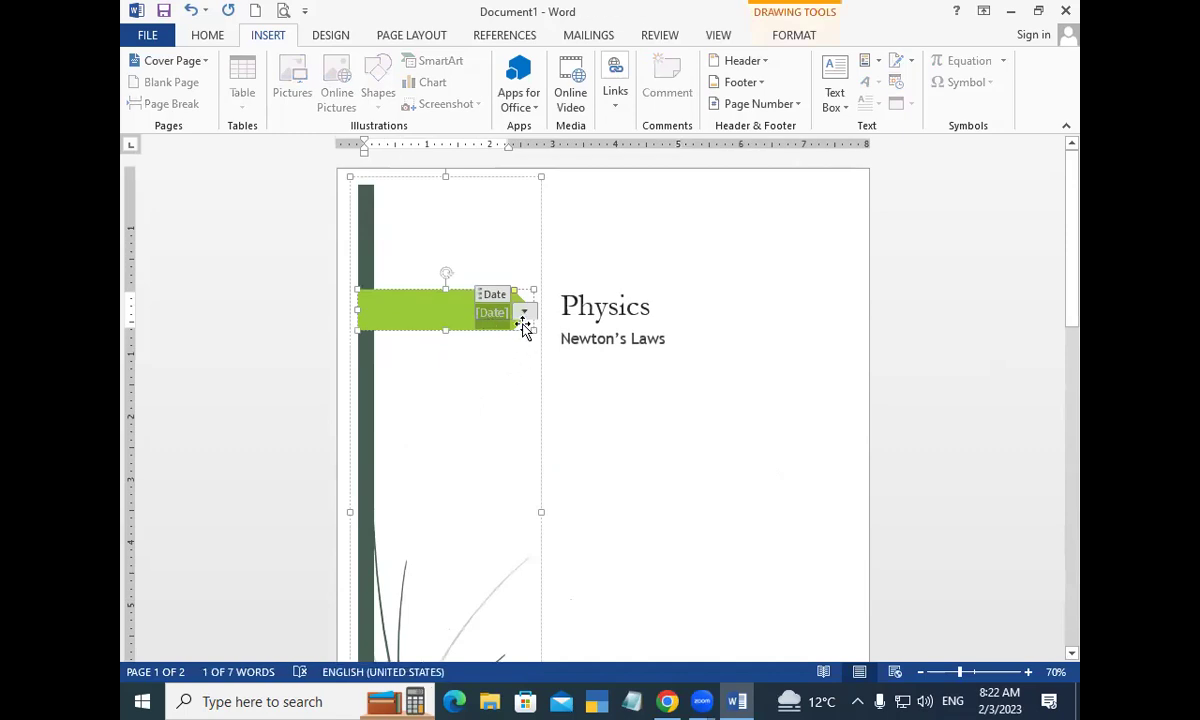
pyautogui.click(694, 345)
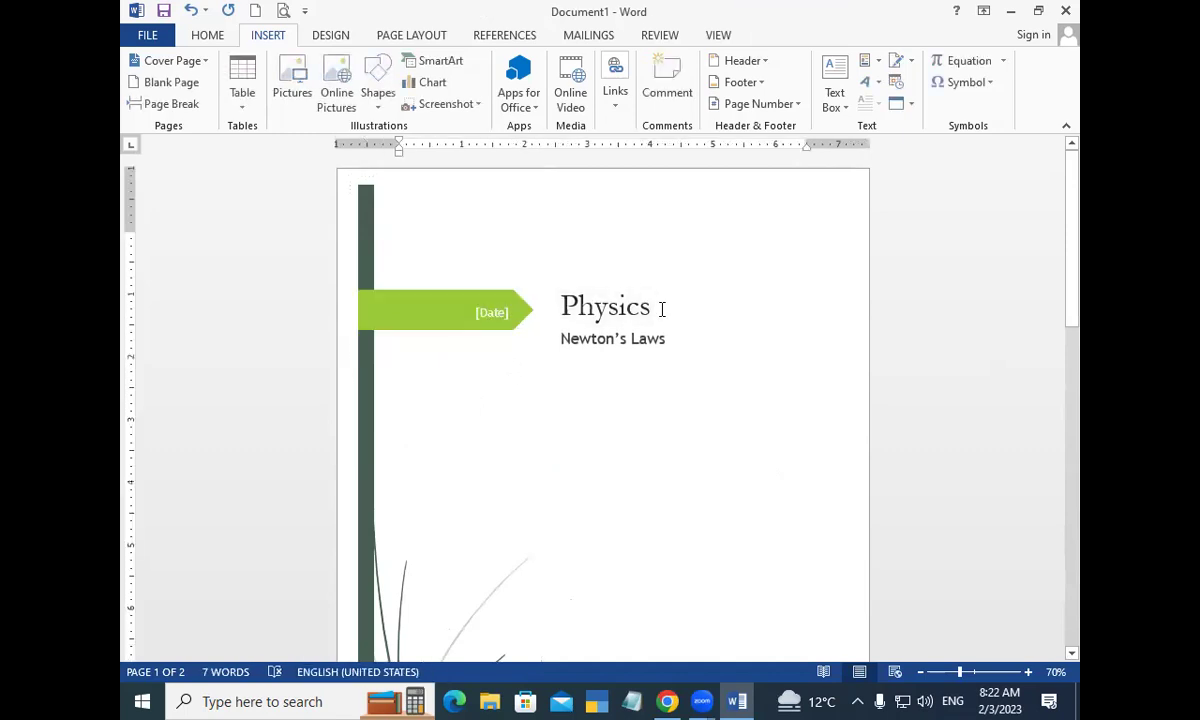
pyautogui.moveTo(661, 309); pyautogui.dragTo(556, 307)
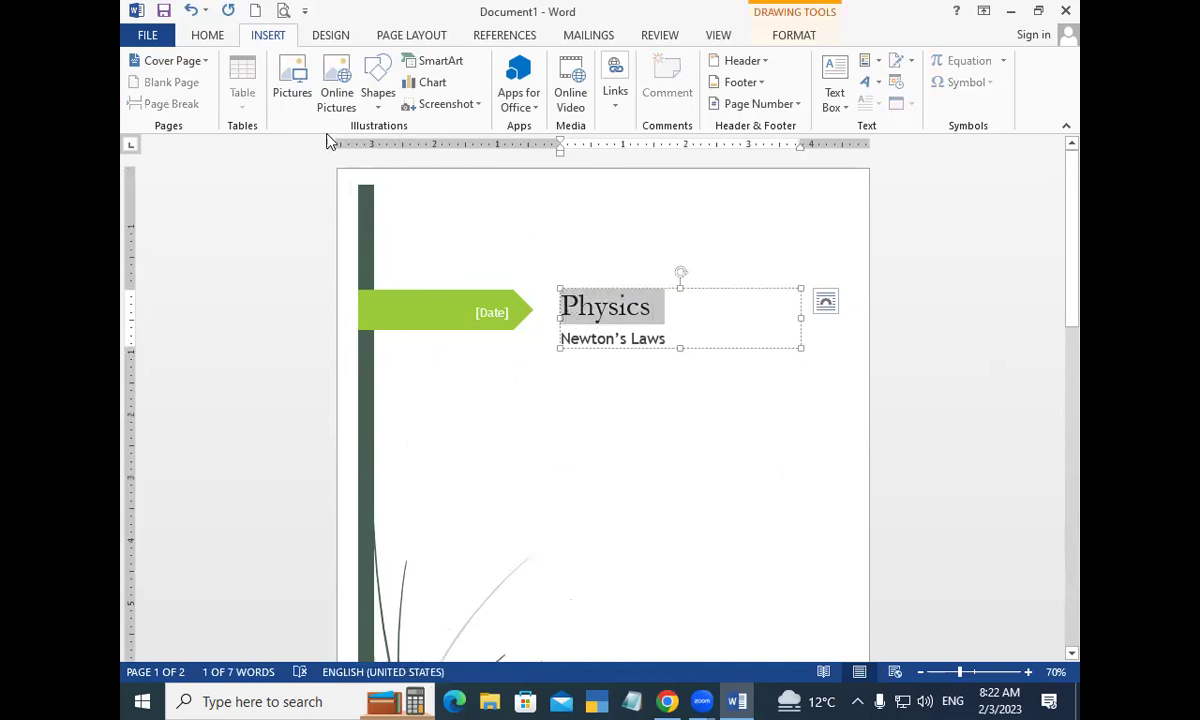
pyautogui.click(200, 38)
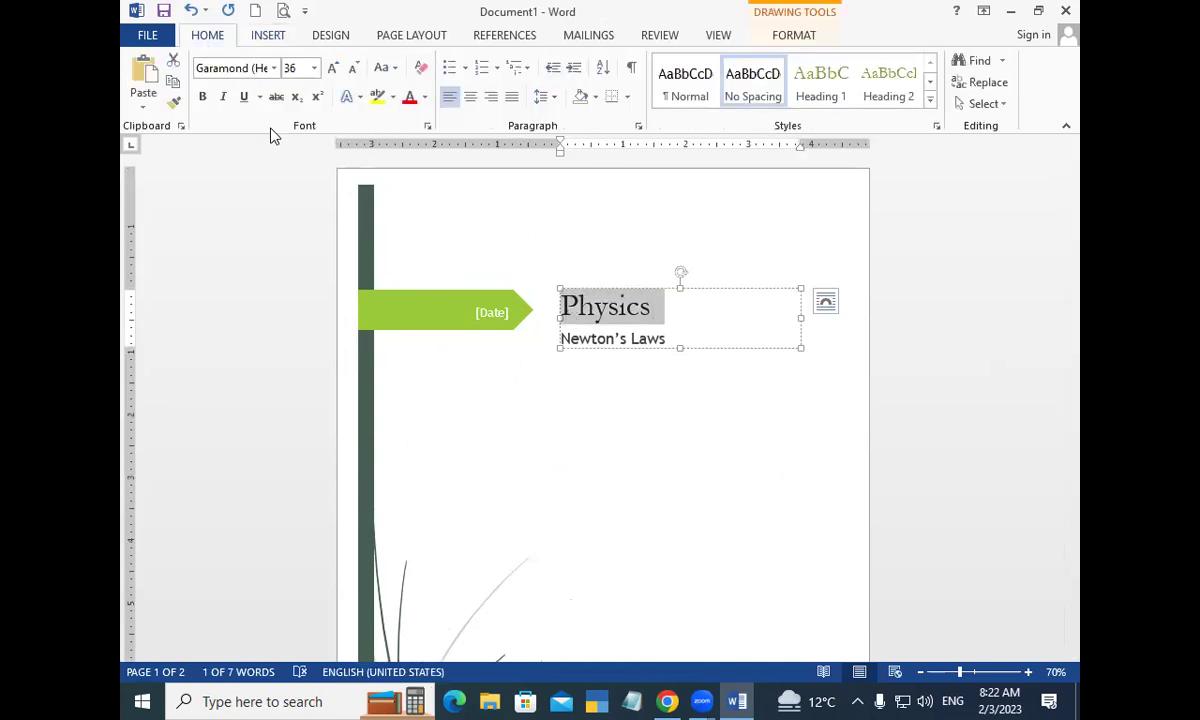
pyautogui.click(201, 97)
pyautogui.click(223, 97)
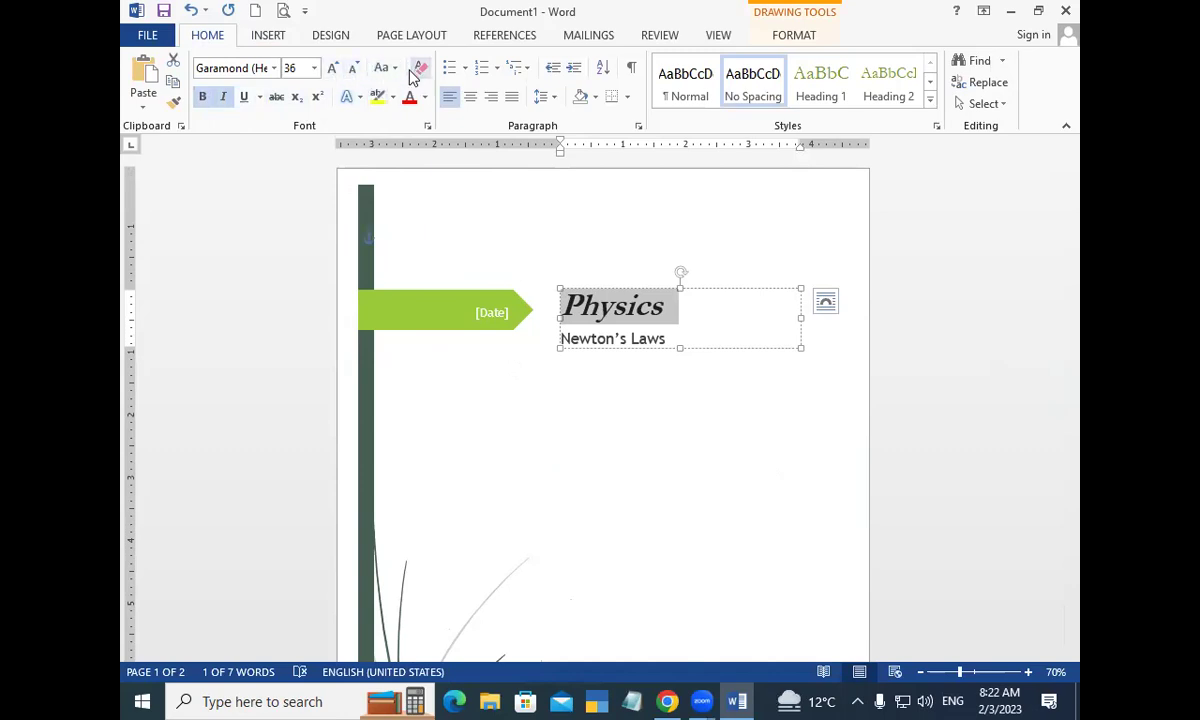
pyautogui.click(333, 68)
pyautogui.click(333, 68)
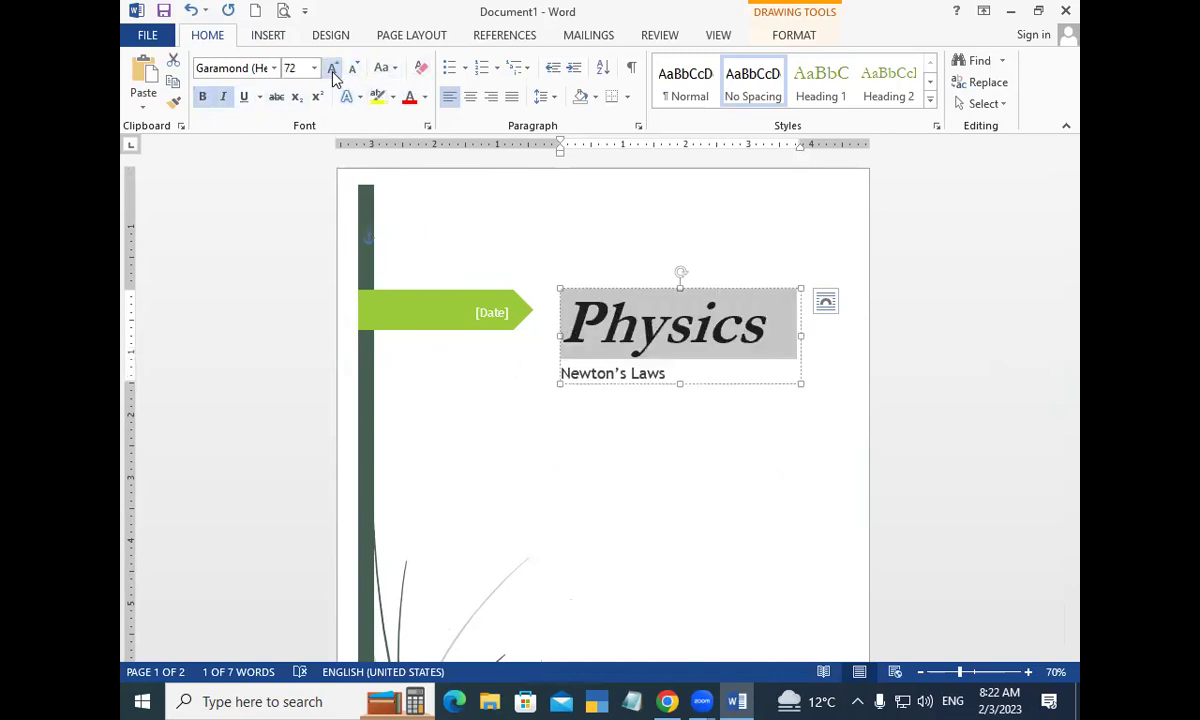
pyautogui.click(702, 437)
# Make the Newton's Laws subtitle bold at 24 pt.
pyautogui.moveTo(668, 373); pyautogui.dragTo(566, 373)
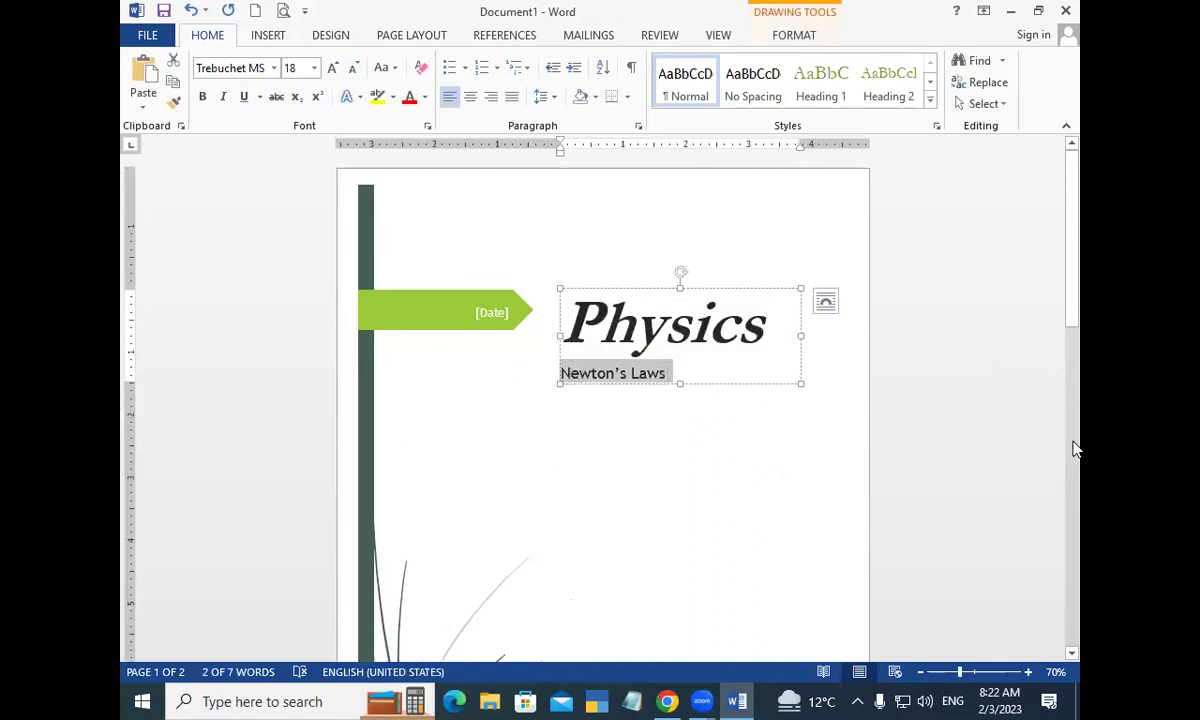
pyautogui.hotkey('ctrl', 'b')
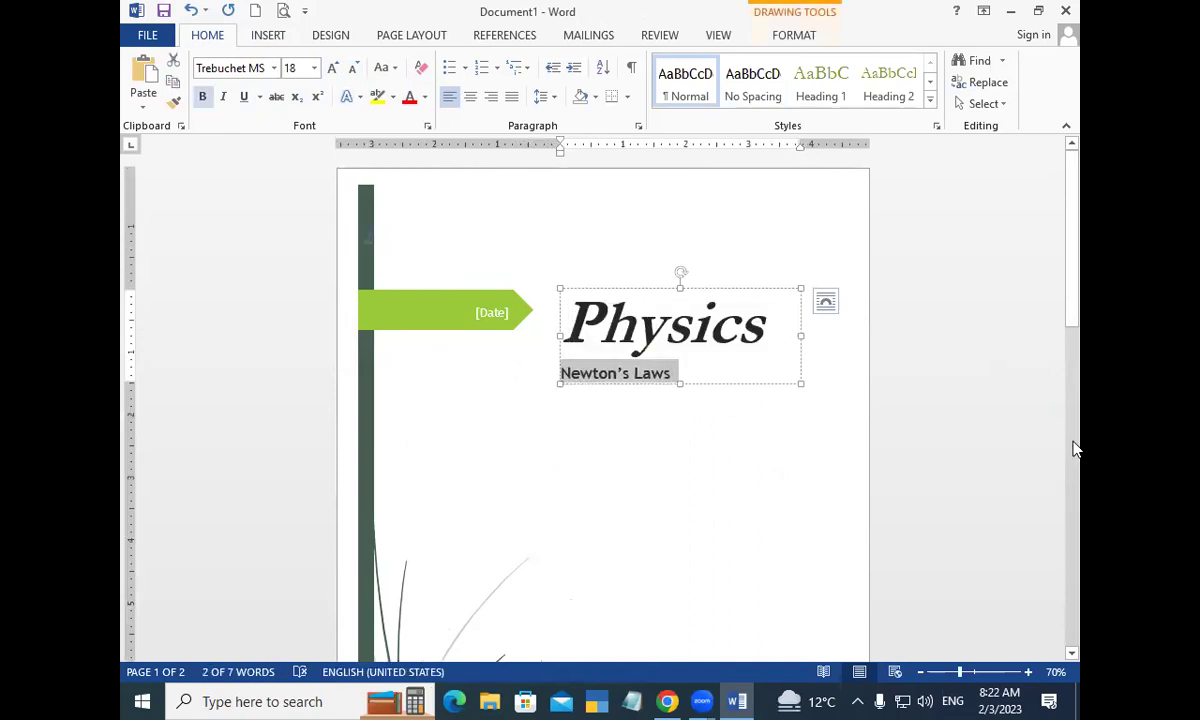
pyautogui.hotkey('ctrl', 'shift', '.')
pyautogui.hotkey('ctrl', 'shift', '.')
pyautogui.hotkey('ctrl', 'shift', '.')
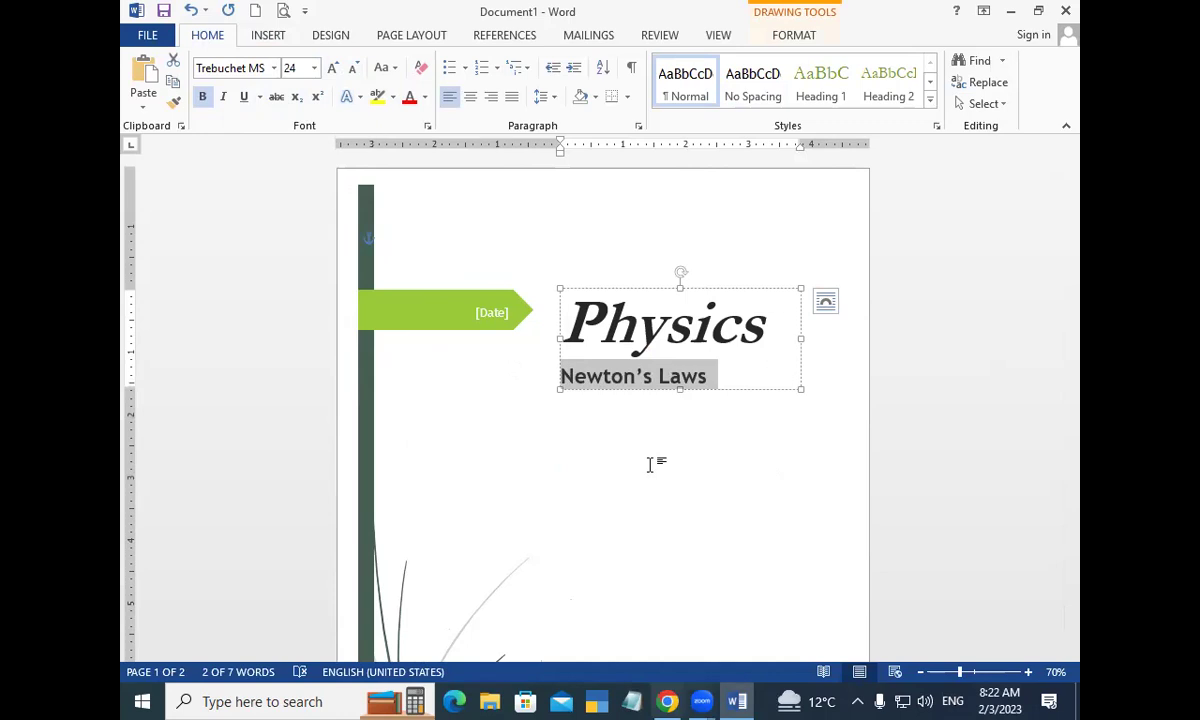
pyautogui.click(600, 590)
pyautogui.scroll(-1, 635, 500)
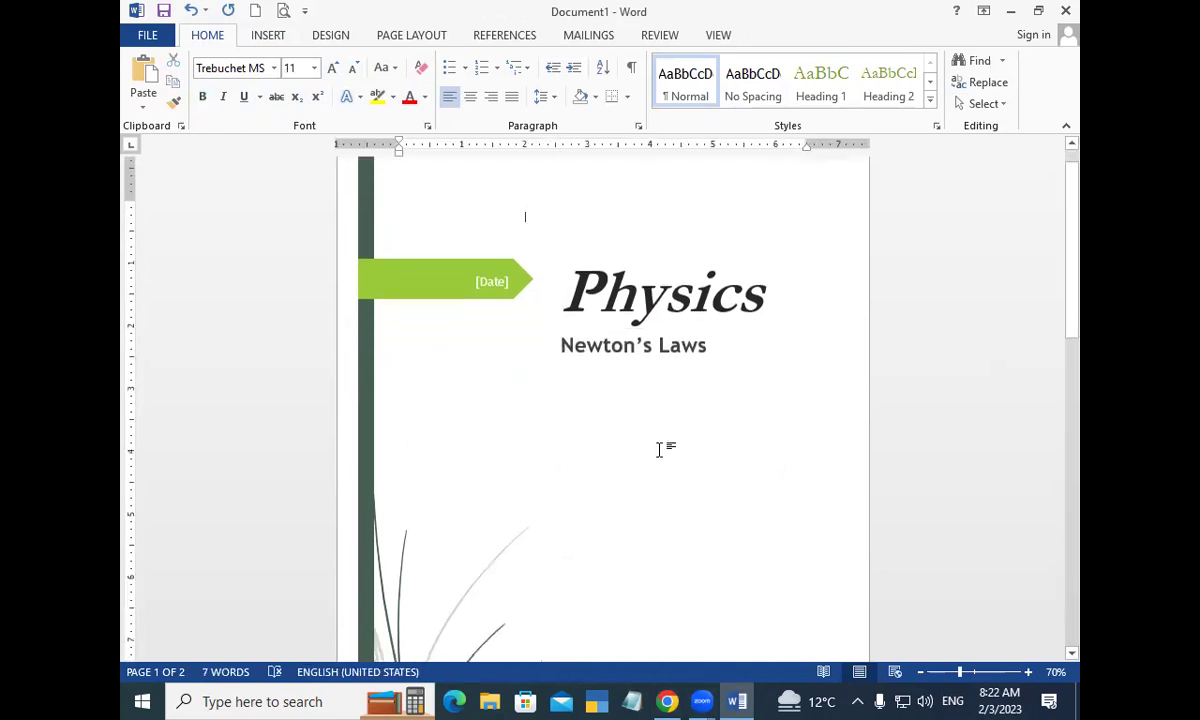
# Insert the picture 75224 from the Photo folder.
pyautogui.click(266, 38)
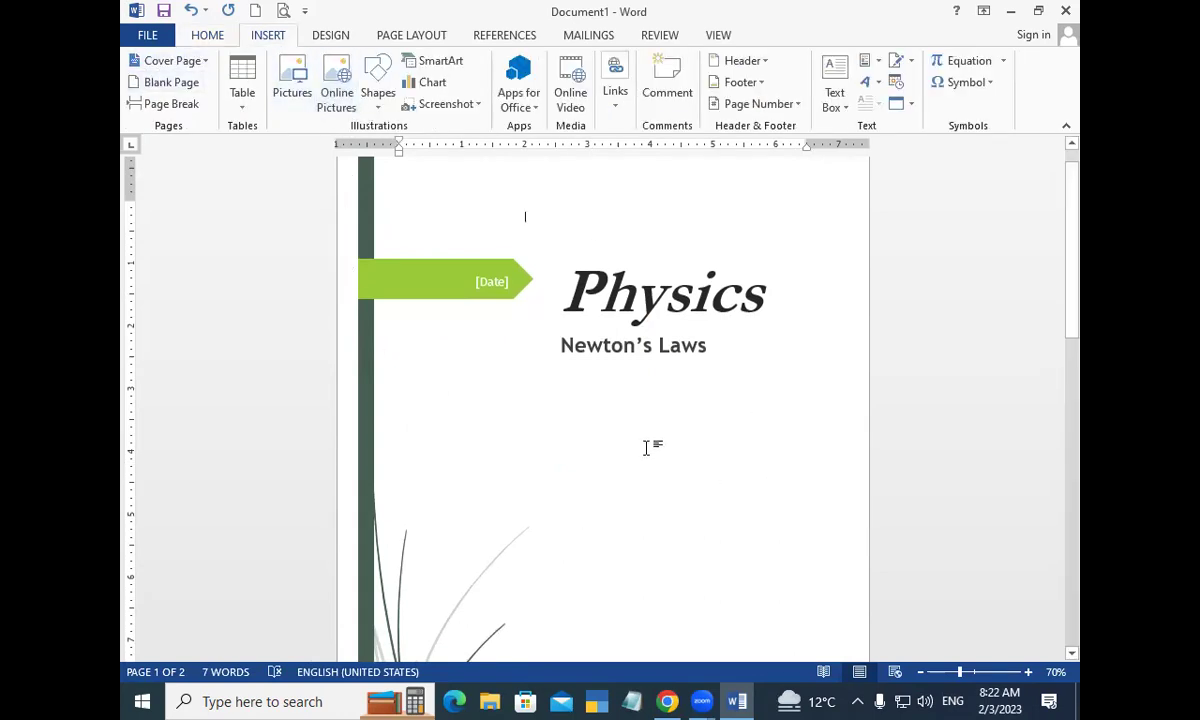
pyautogui.click(292, 82)
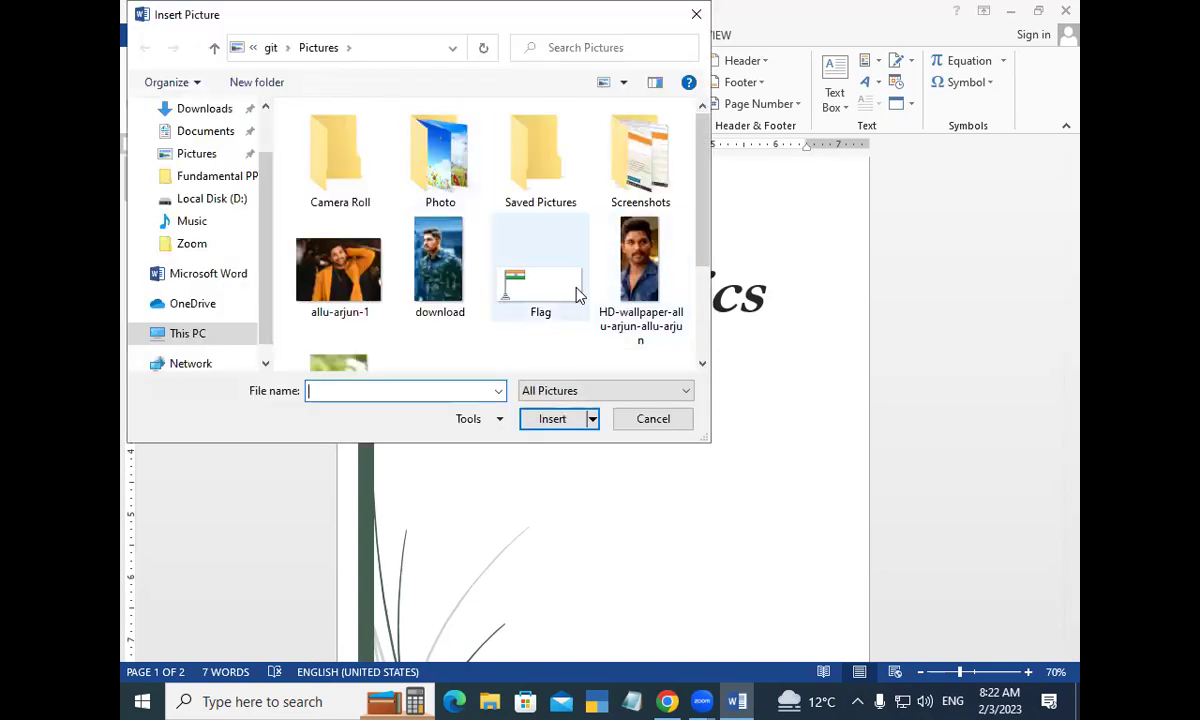
pyautogui.moveTo(704, 168); pyautogui.dragTo(711, 278)
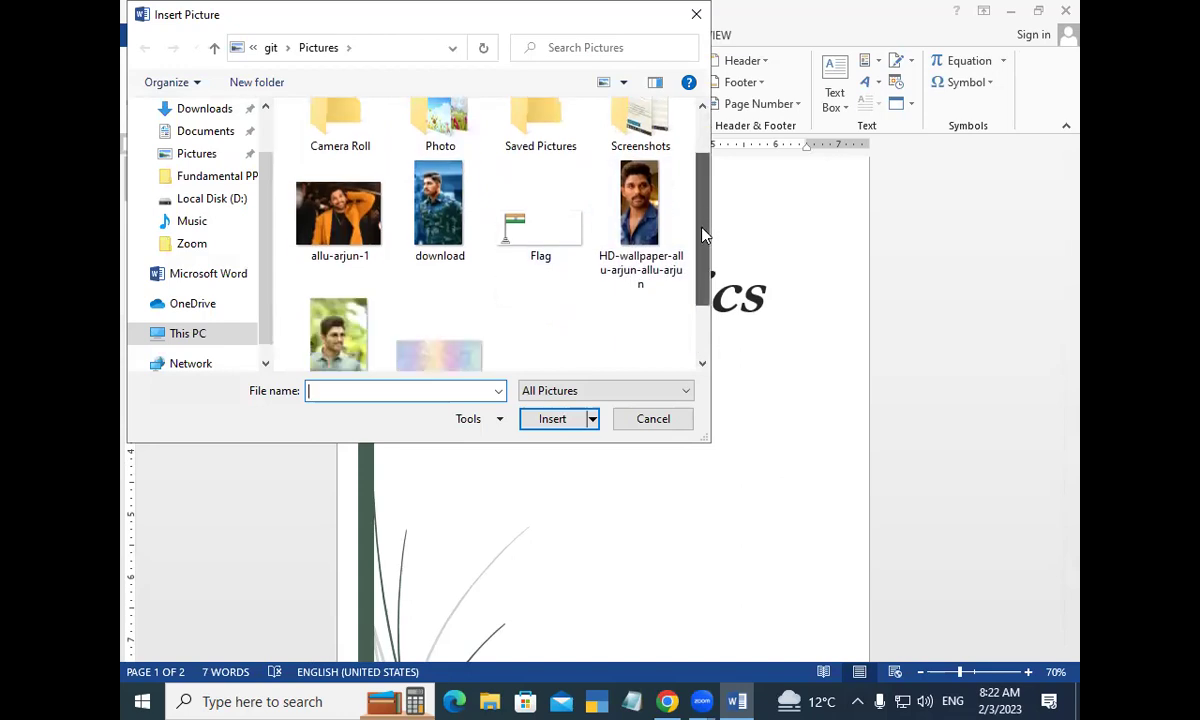
pyautogui.scroll(3, 600, 230)
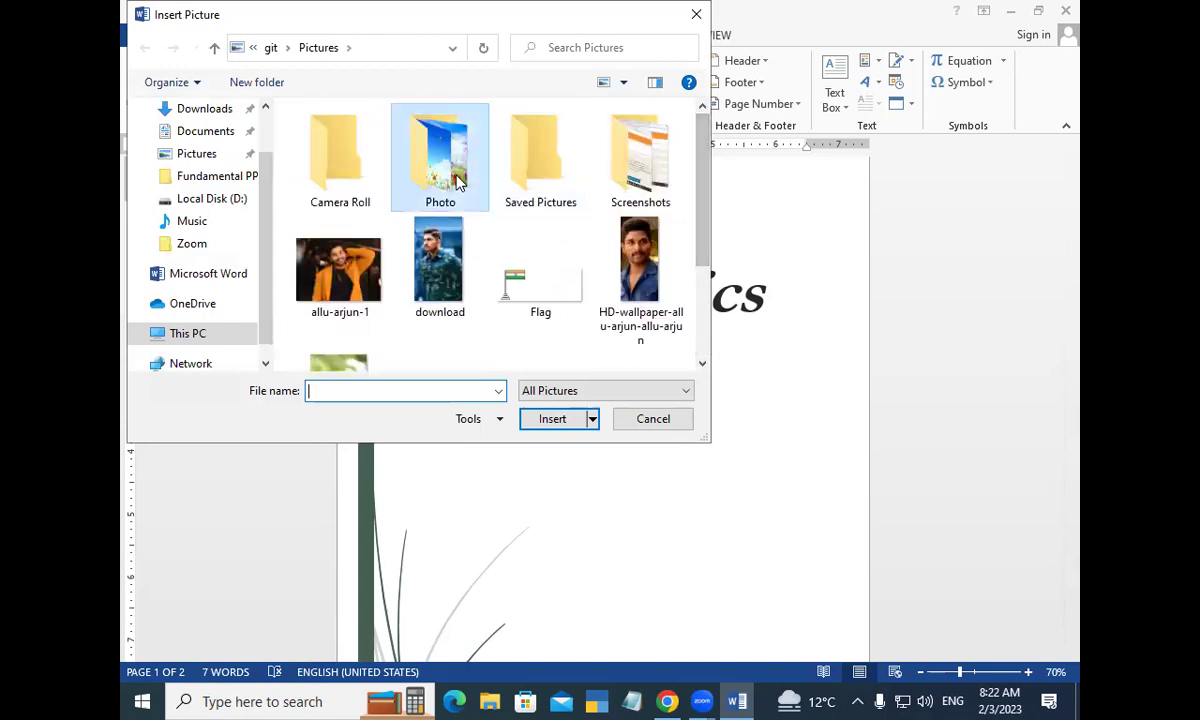
pyautogui.doubleClick(458, 180)
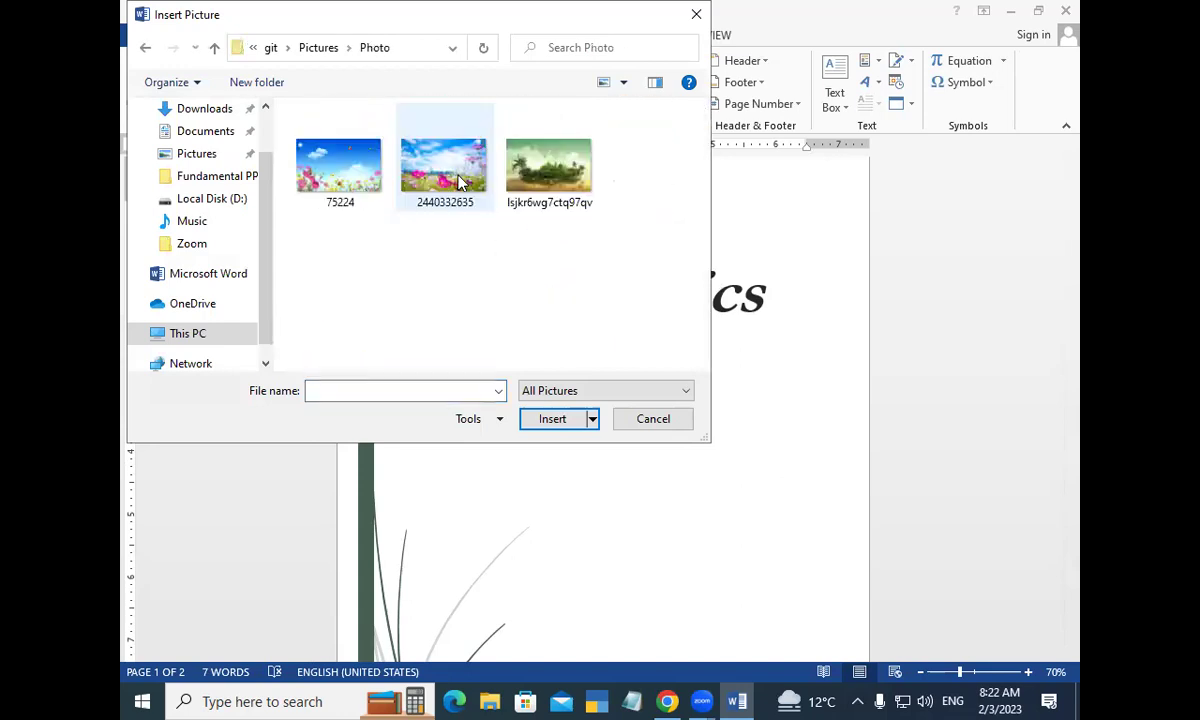
pyautogui.click(360, 190)
pyautogui.click(570, 420)
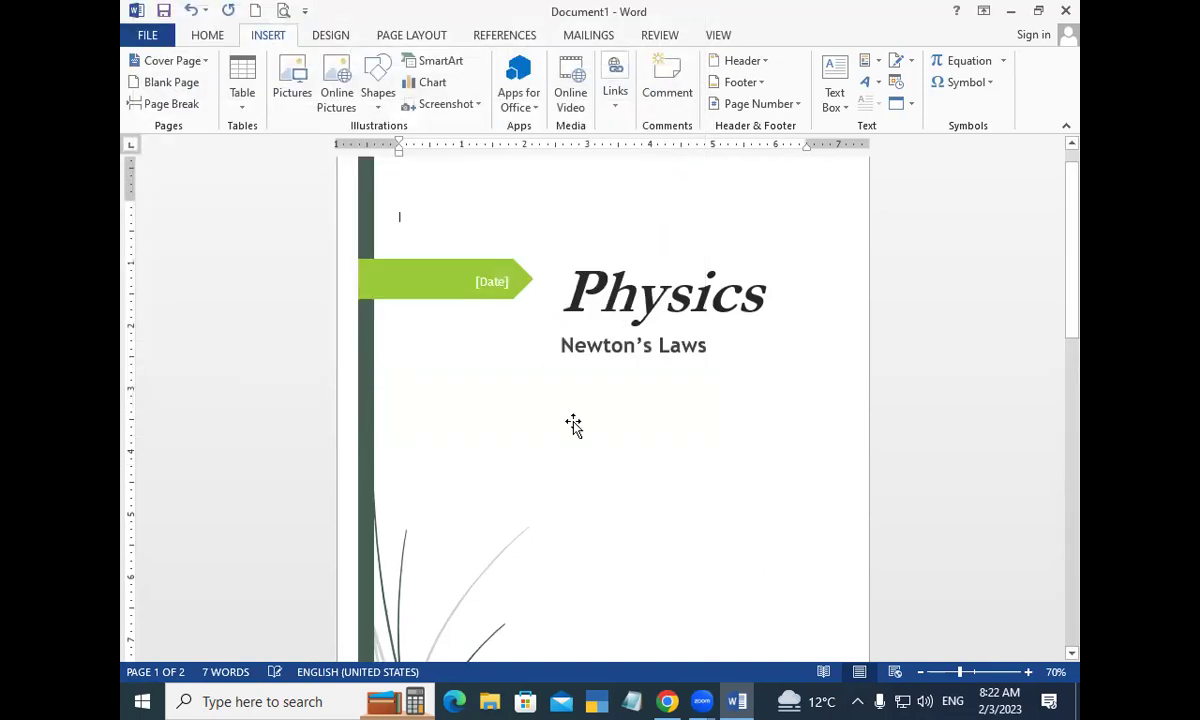
# Move the picture below the Newton's Laws subtitle and shrink it.
pyautogui.moveTo(669, 275); pyautogui.dragTo(460, 580)
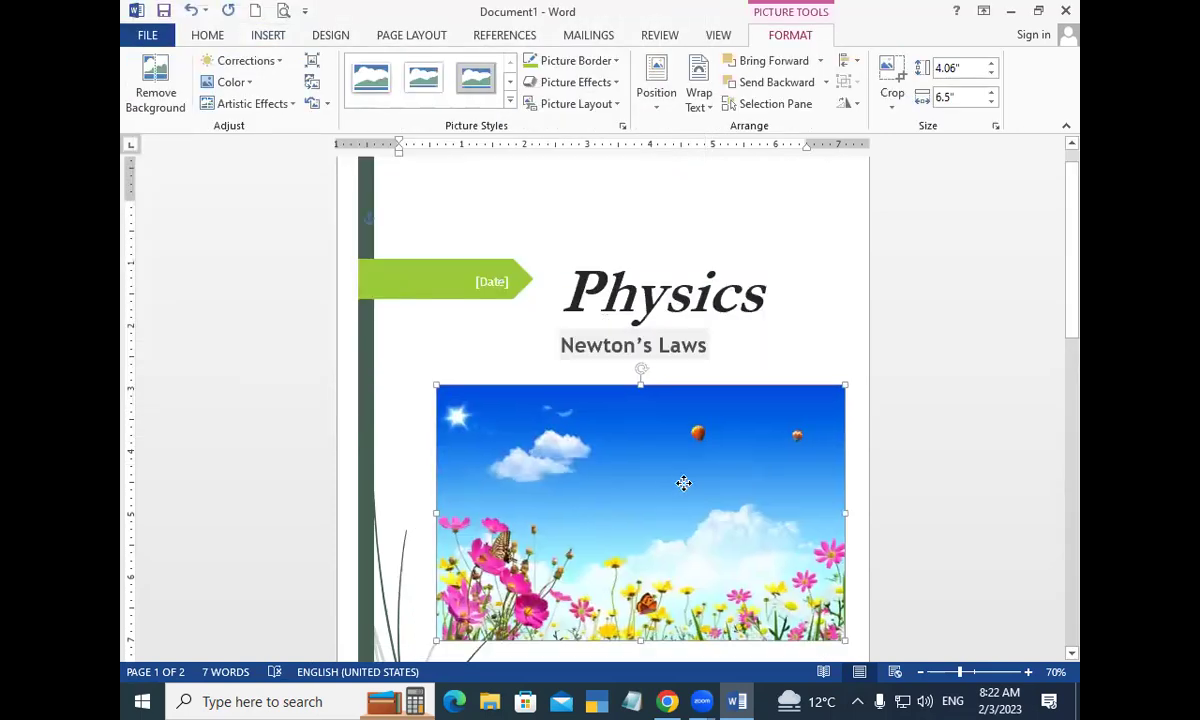
pyautogui.moveTo(455, 622)
pyautogui.mouseDown()
pyautogui.moveTo(531, 560)
pyautogui.moveTo(585, 542)
pyautogui.mouseUp()
pyautogui.click(686, 650)
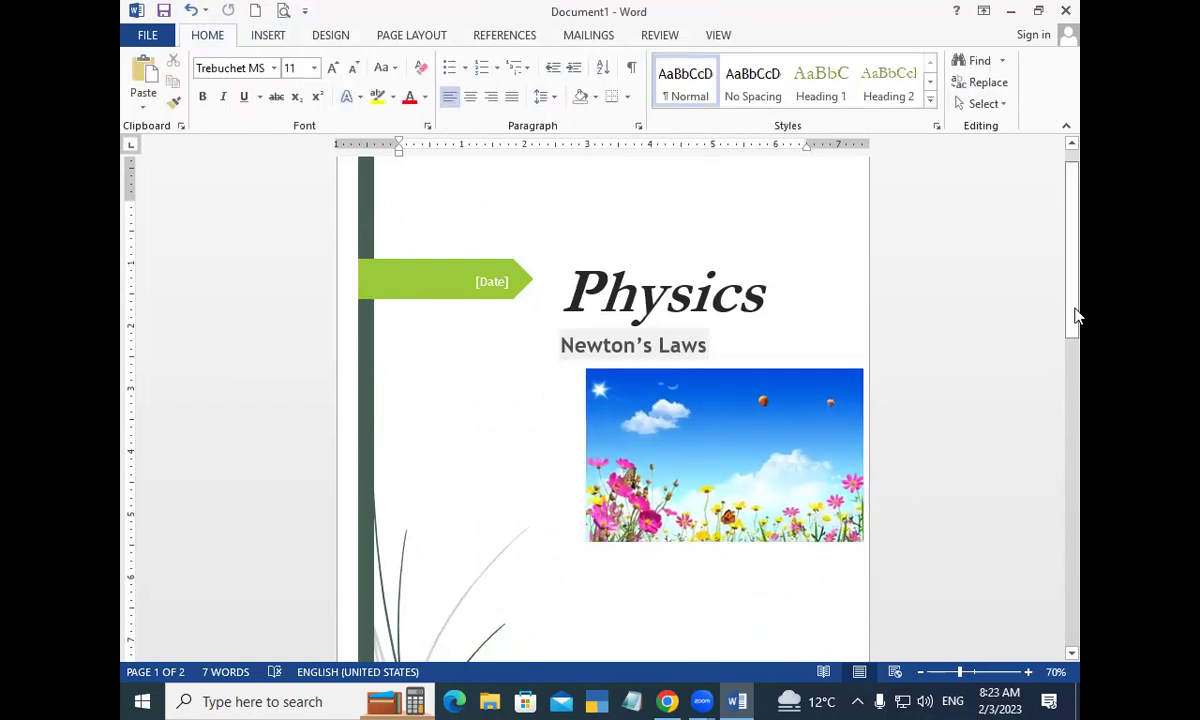
pyautogui.scroll(-5, 849, 594)
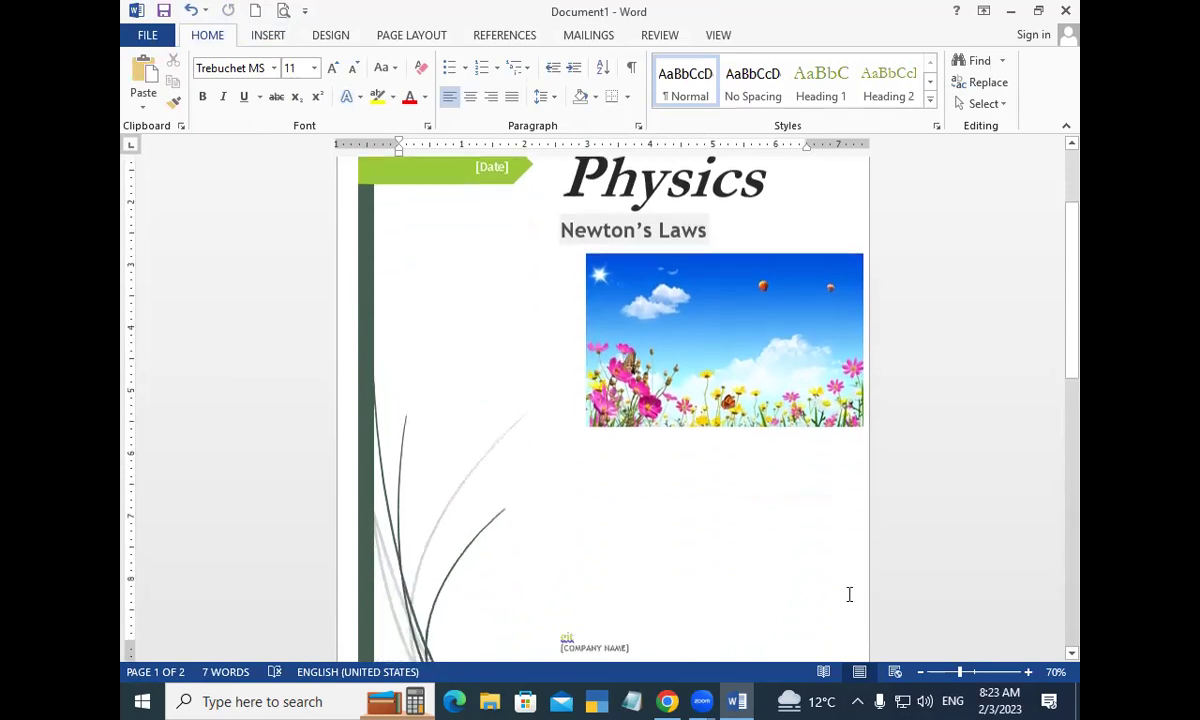
pyautogui.scroll(2, 857, 587)
pyautogui.scroll(3, 857, 580)
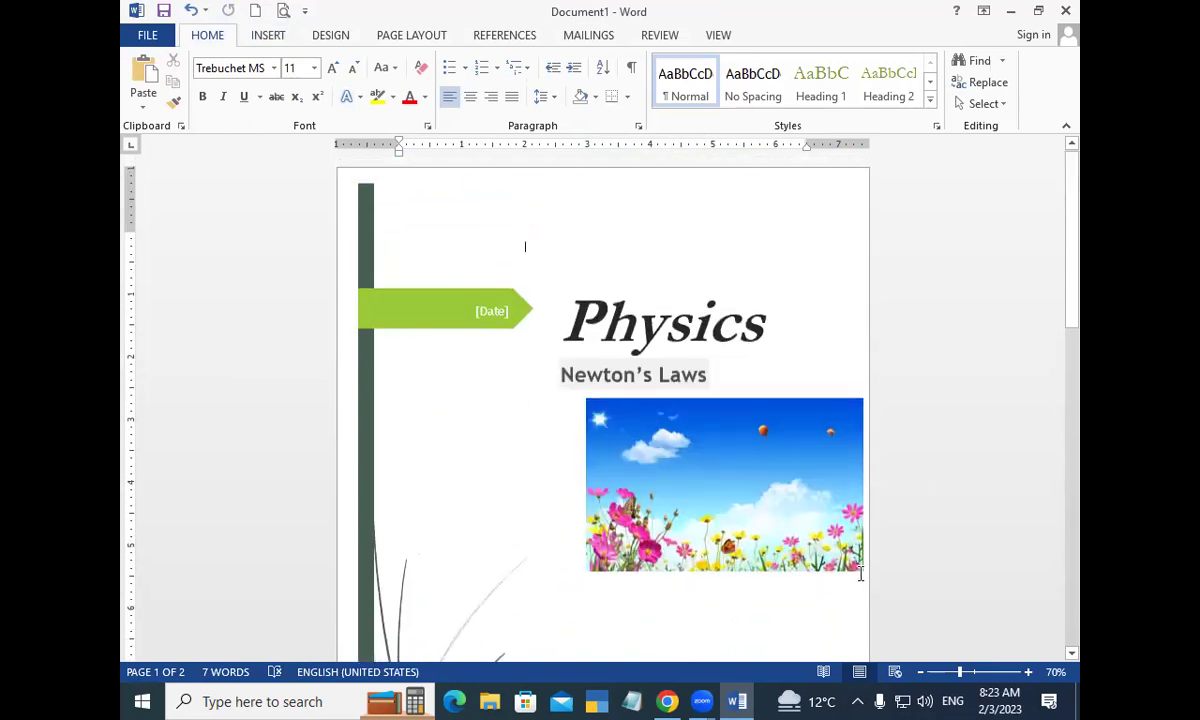
# Enter 3 FEB 2023 in the Date field, then pick February 3 from its calendar.
pyautogui.click(505, 316)
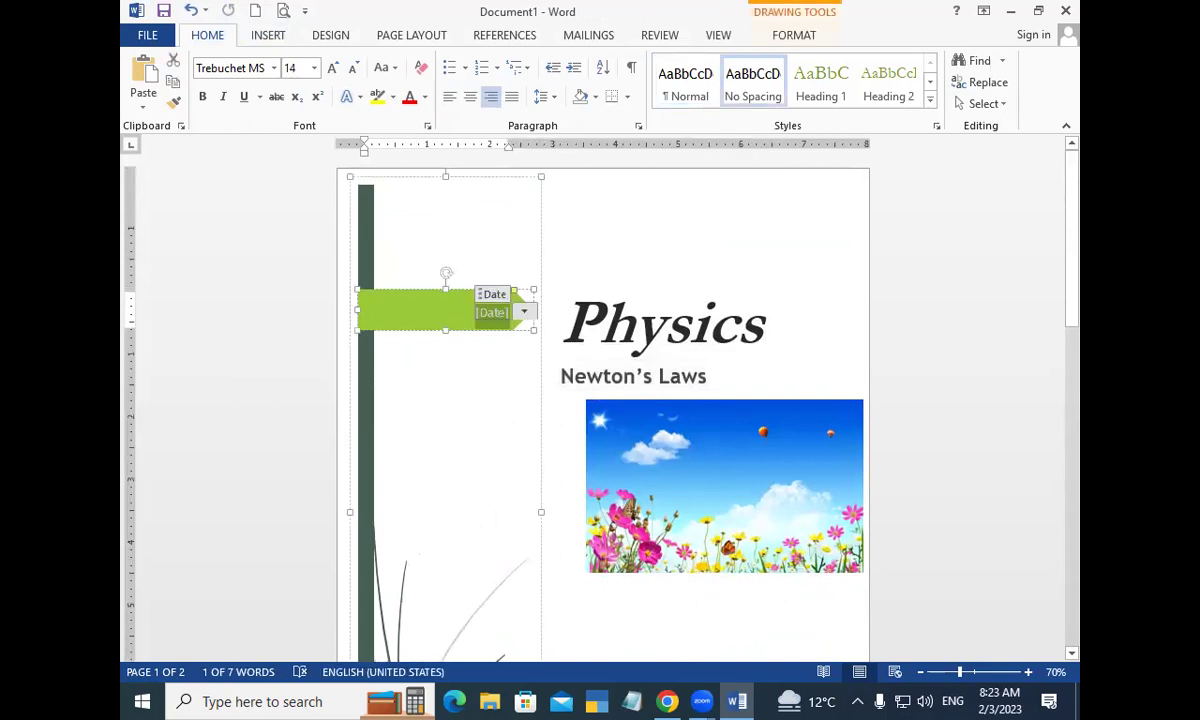
pyautogui.write('3')
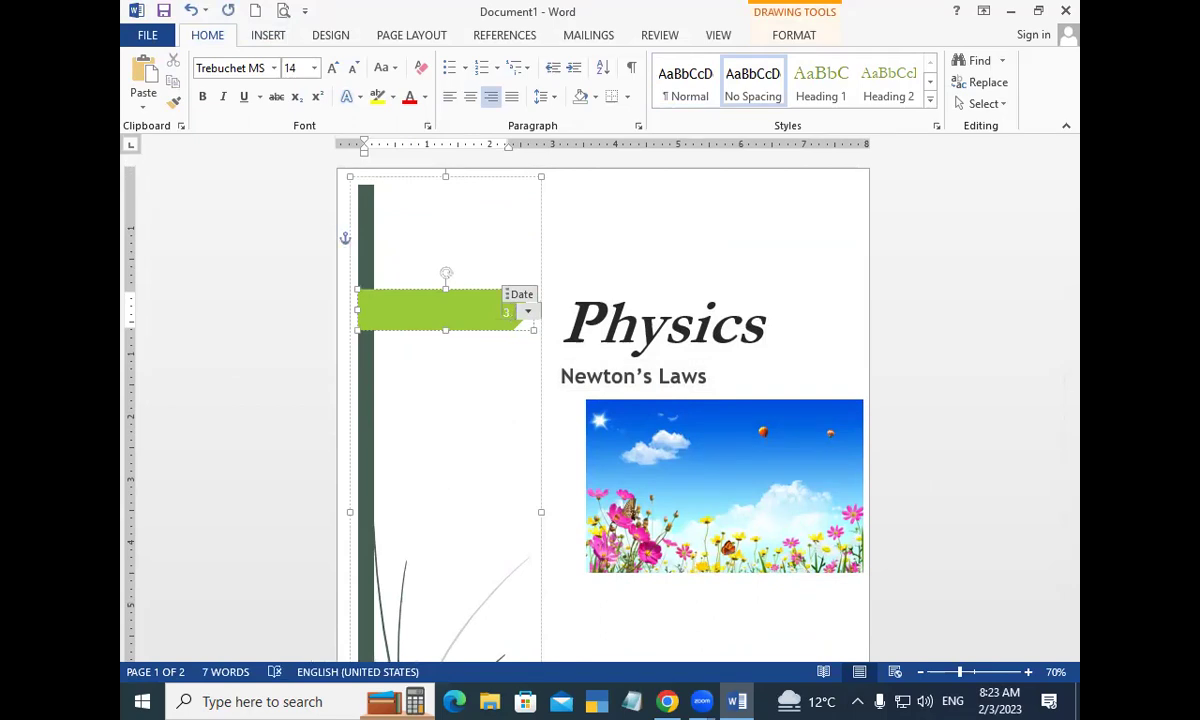
pyautogui.write(' FEB')
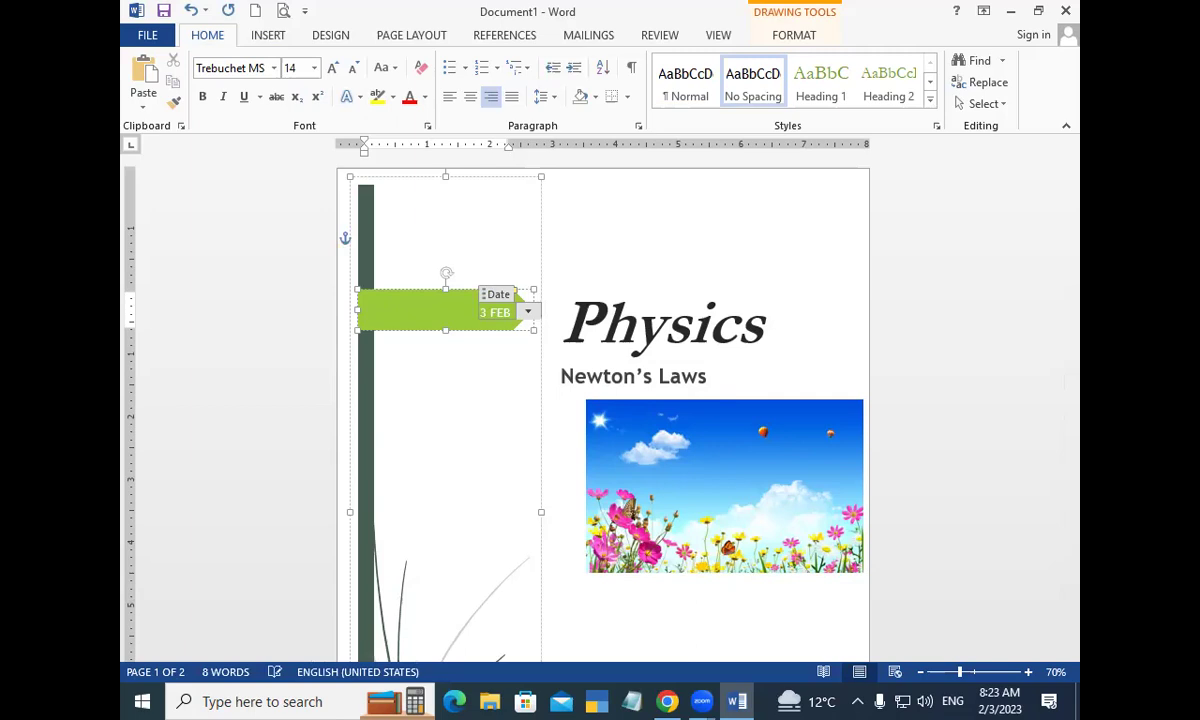
pyautogui.write(' 2023')
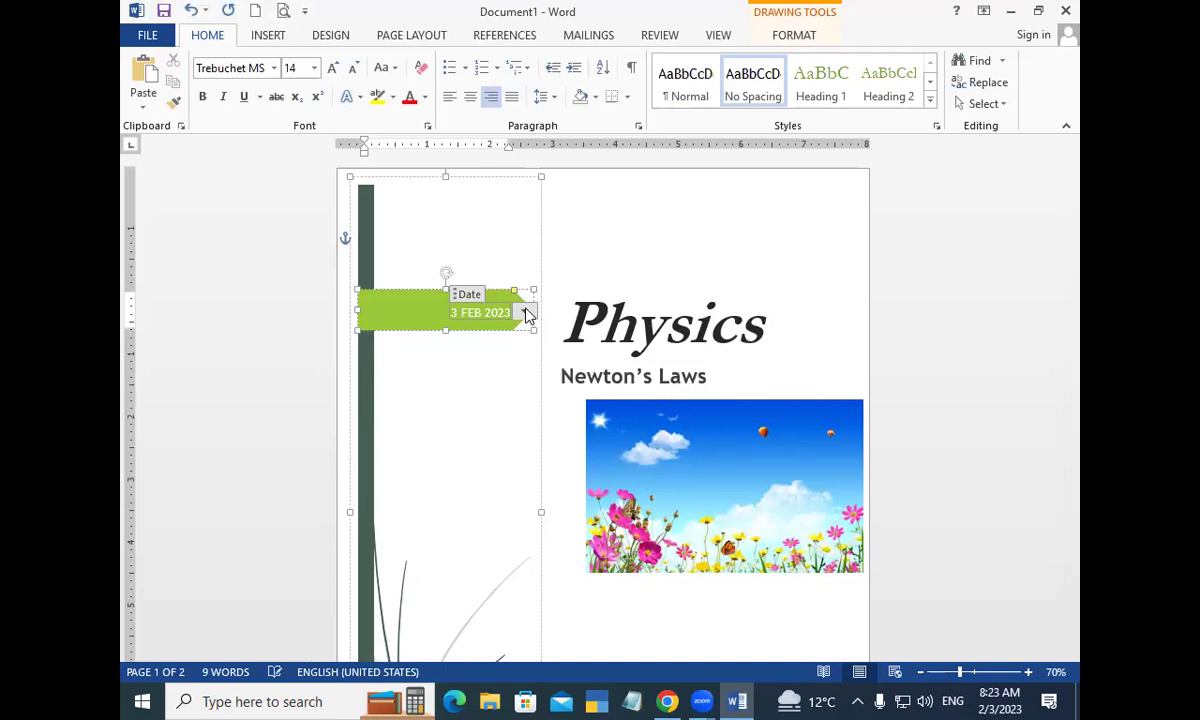
pyautogui.click(525, 312)
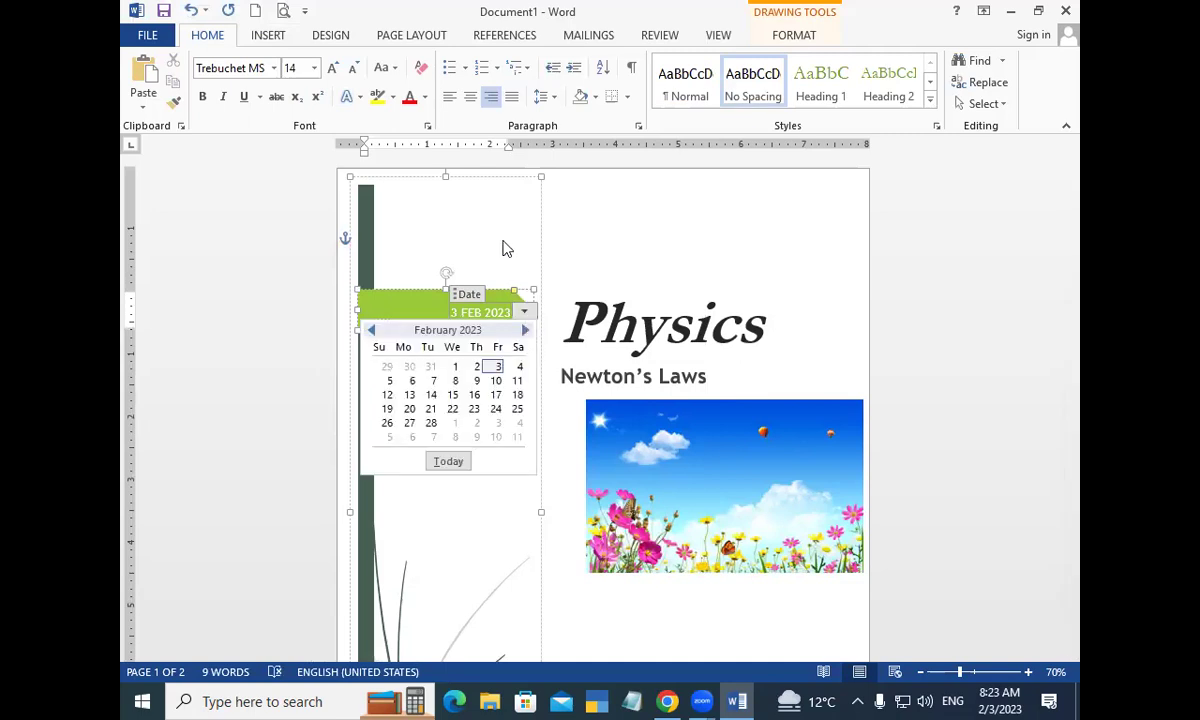
pyautogui.click(526, 313)
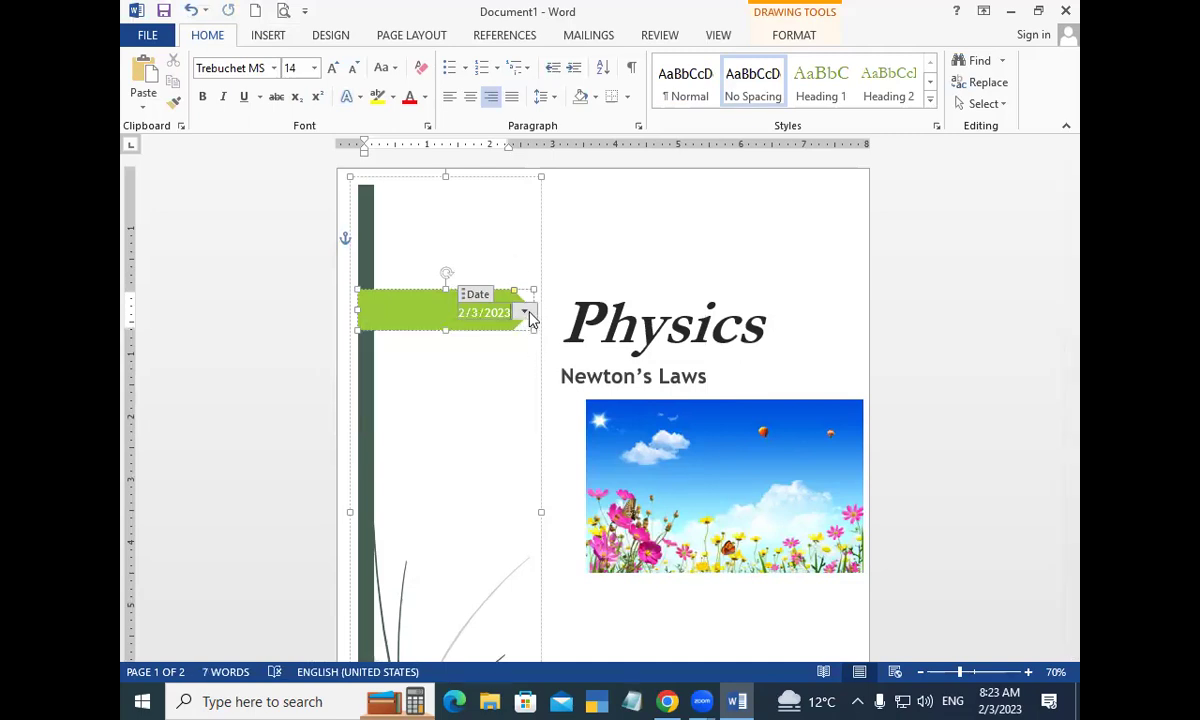
pyautogui.click(528, 315)
pyautogui.click(525, 313)
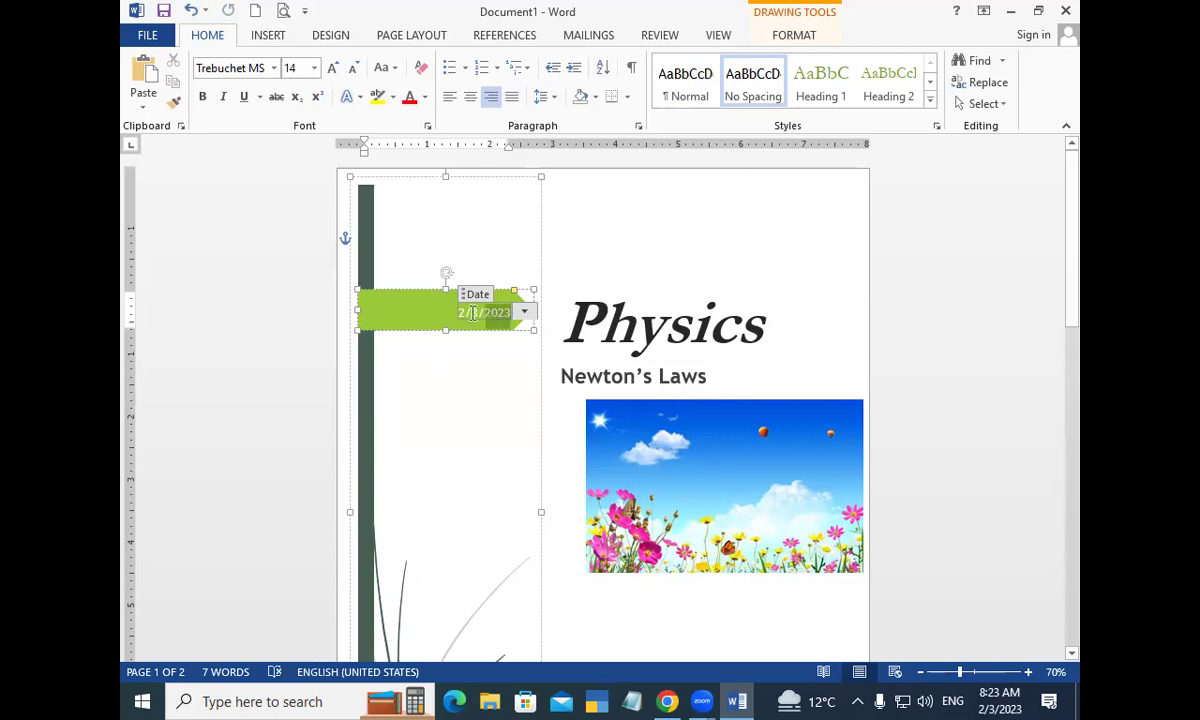
pyautogui.doubleClick(511, 313)
pyautogui.click(203, 98)
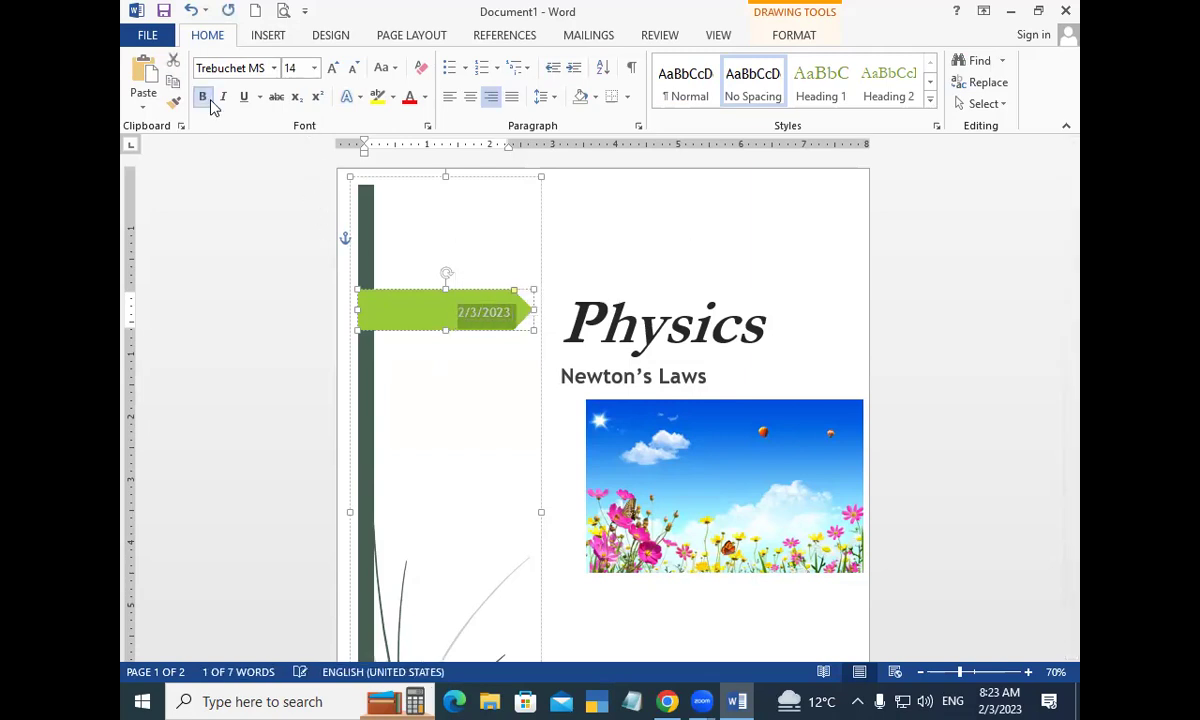
pyautogui.click(395, 97)
pyautogui.click(408, 118)
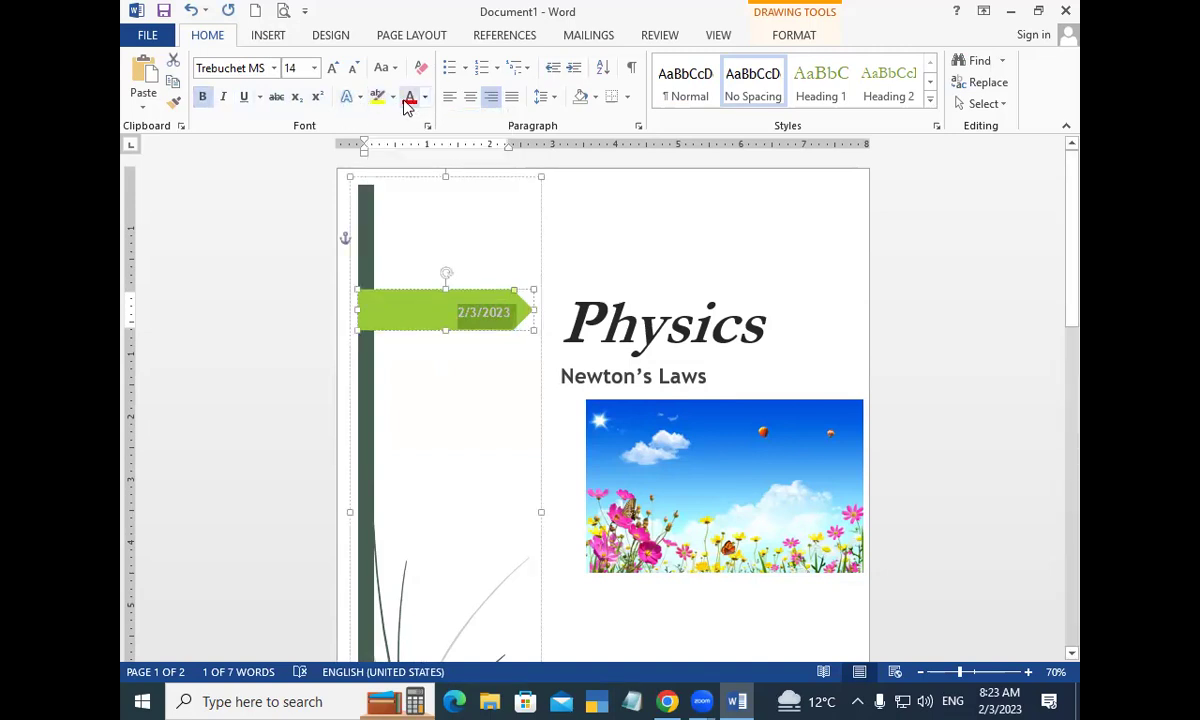
pyautogui.click(408, 98)
pyautogui.click(333, 69)
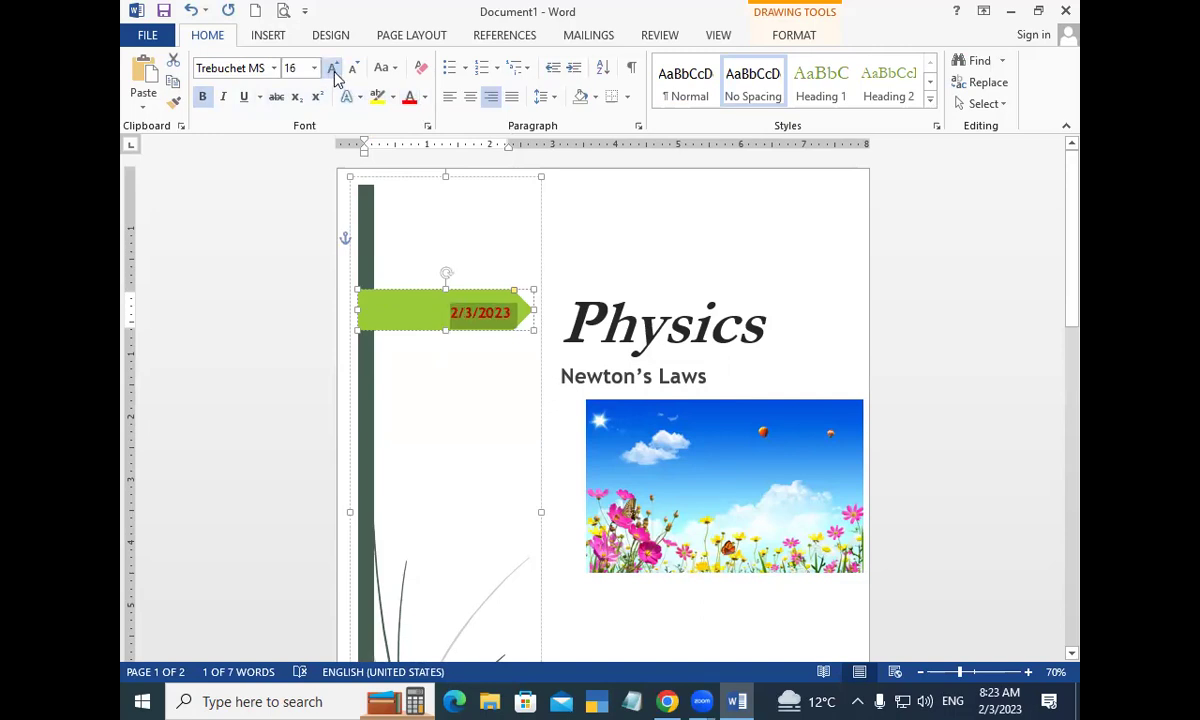
pyautogui.click(485, 471)
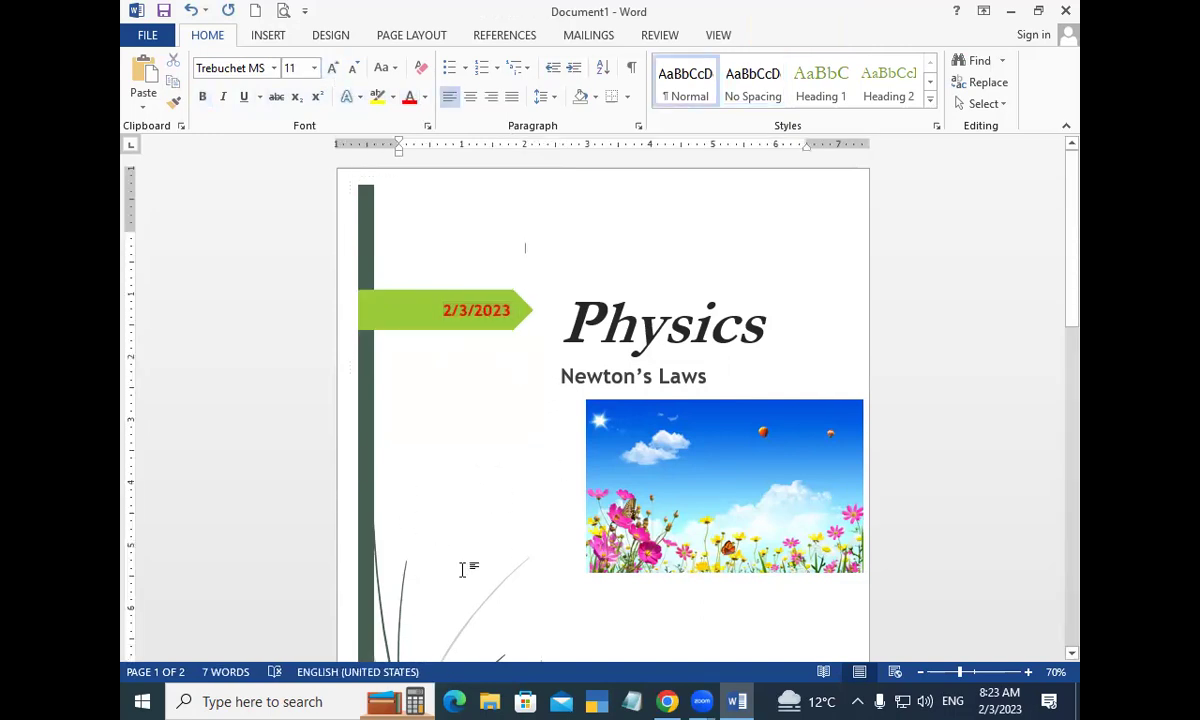
pyautogui.scroll(-1, 461, 568)
pyautogui.scroll(-1, 463, 572)
pyautogui.scroll(2, 461, 571)
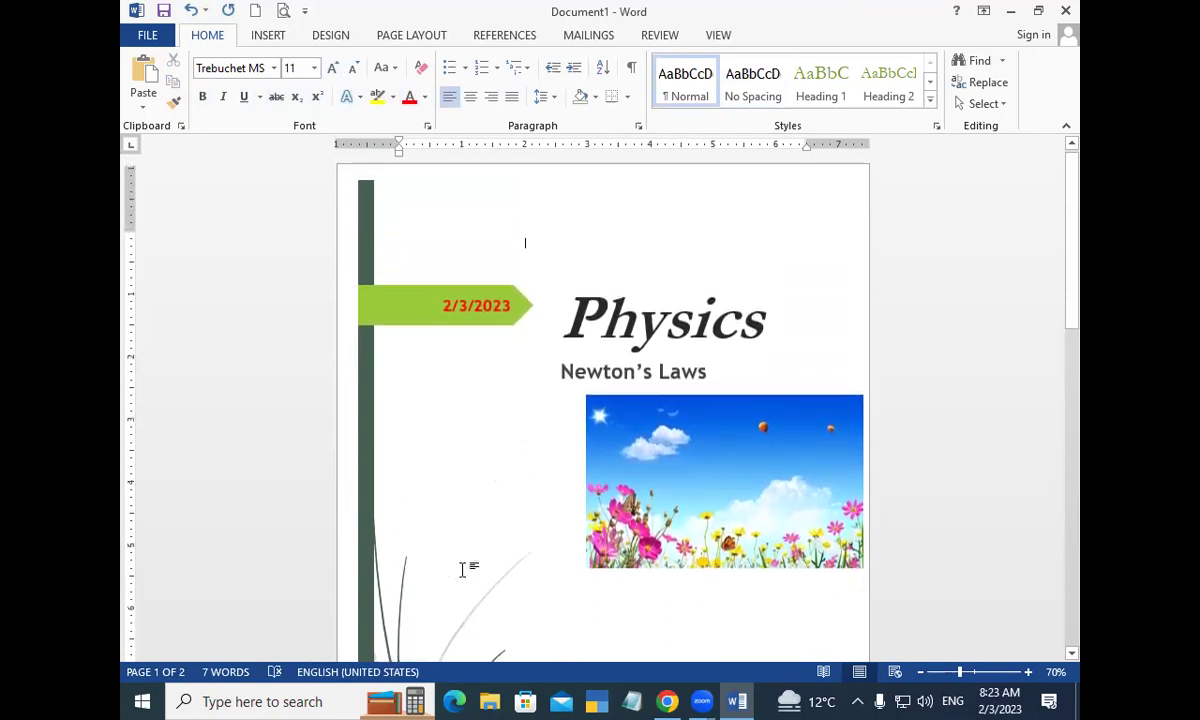
# Type GAYATRI INSTITUTE into the company name field and select it.
pyautogui.scroll(-2, 463, 570)
pyautogui.scroll(-2, 465, 570)
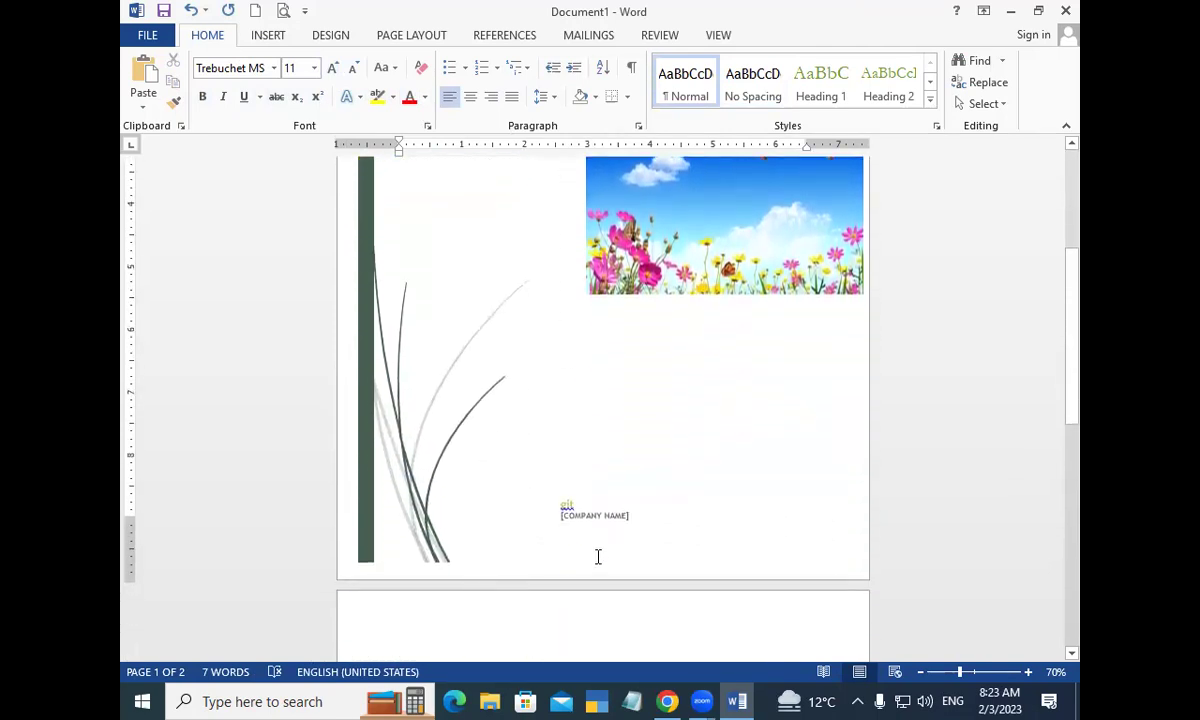
pyautogui.click(716, 523)
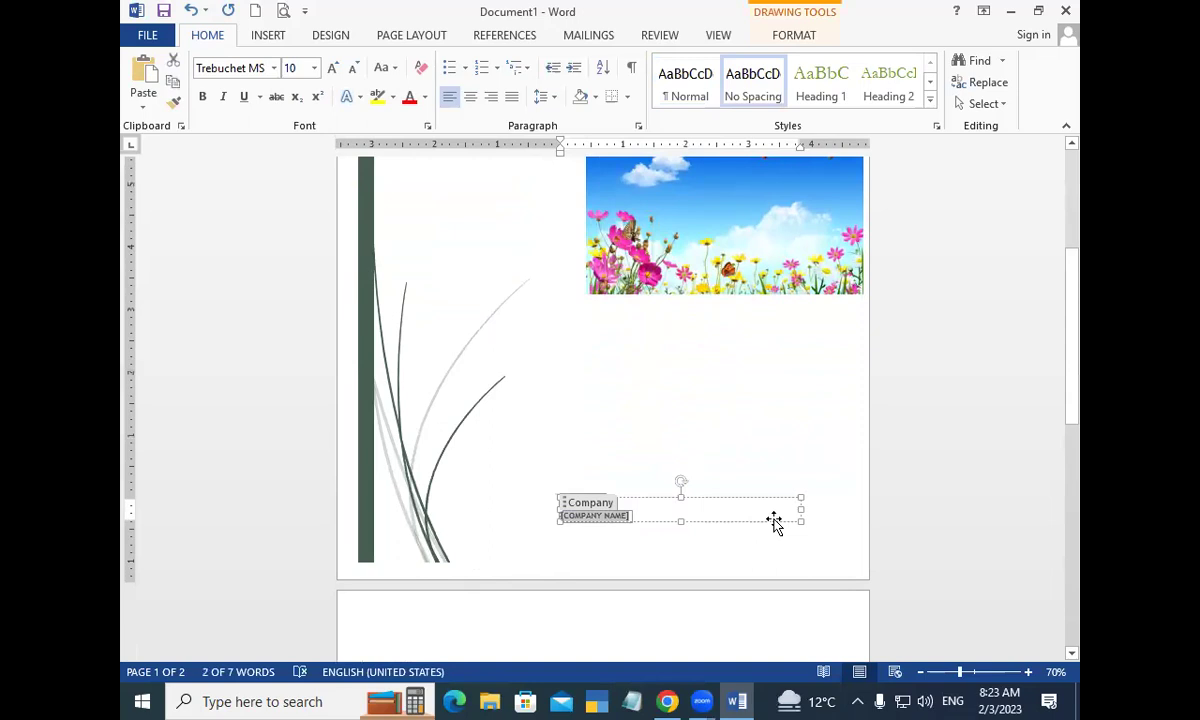
pyautogui.write('DA')
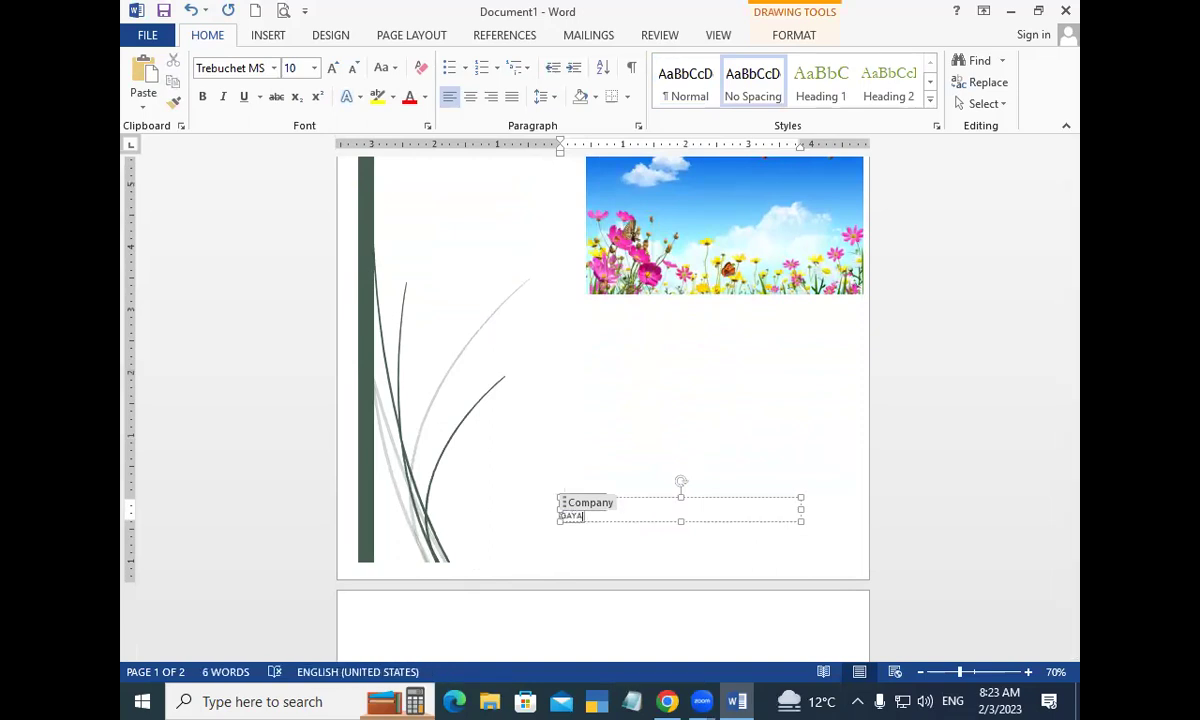
pyautogui.write('RI INSTITUTE')
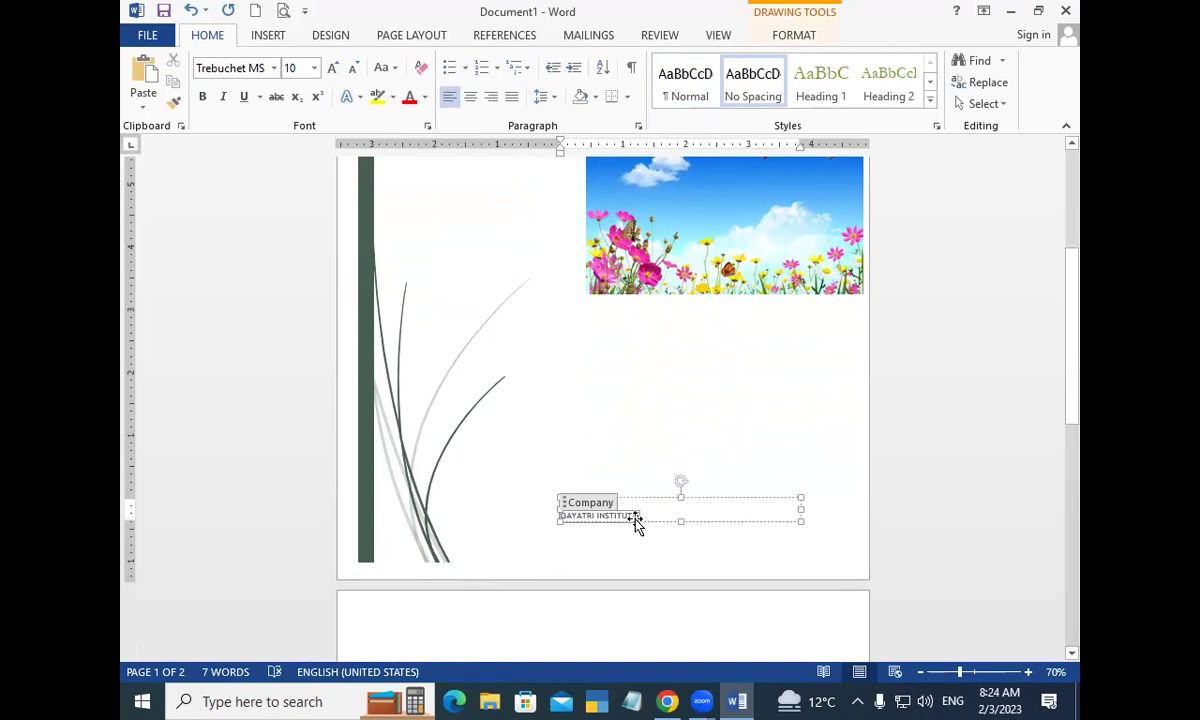
pyautogui.moveTo(634, 516); pyautogui.dragTo(569, 514)
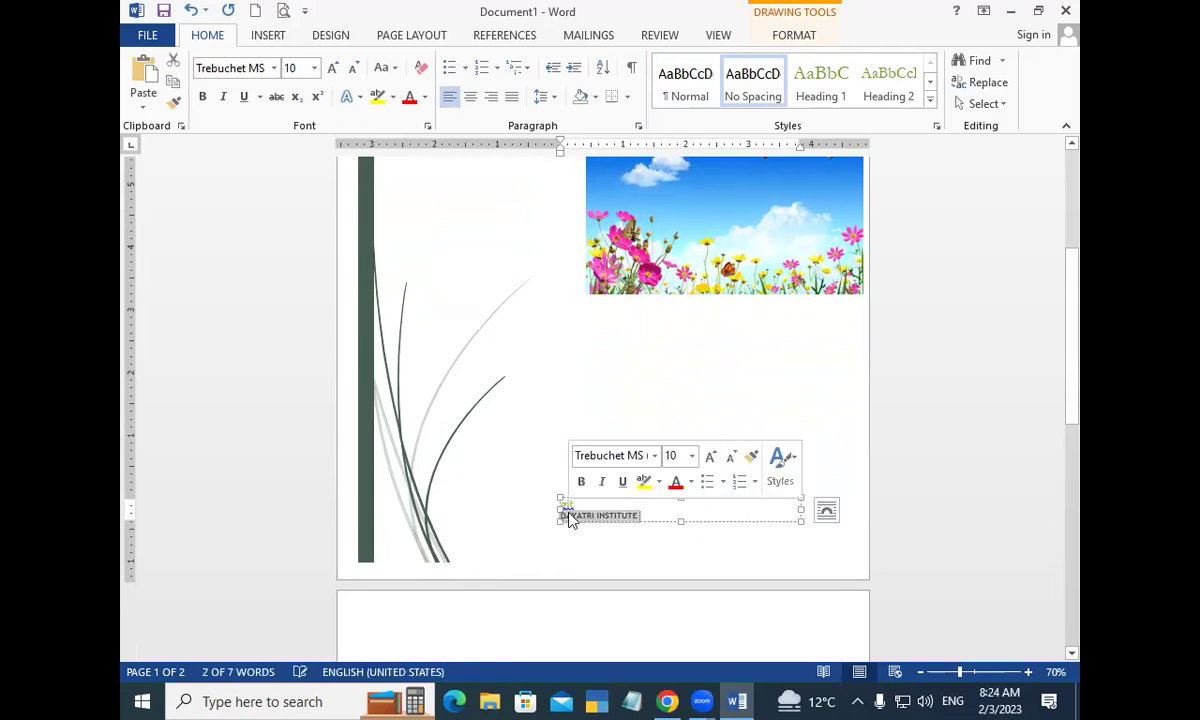
# Grow the institute name to 22 pt.
pyautogui.click(334, 69)
pyautogui.click(334, 69)
pyautogui.click(334, 69)
pyautogui.click(334, 69)
pyautogui.click(334, 69)
pyautogui.click(334, 69)
pyautogui.click(334, 69)
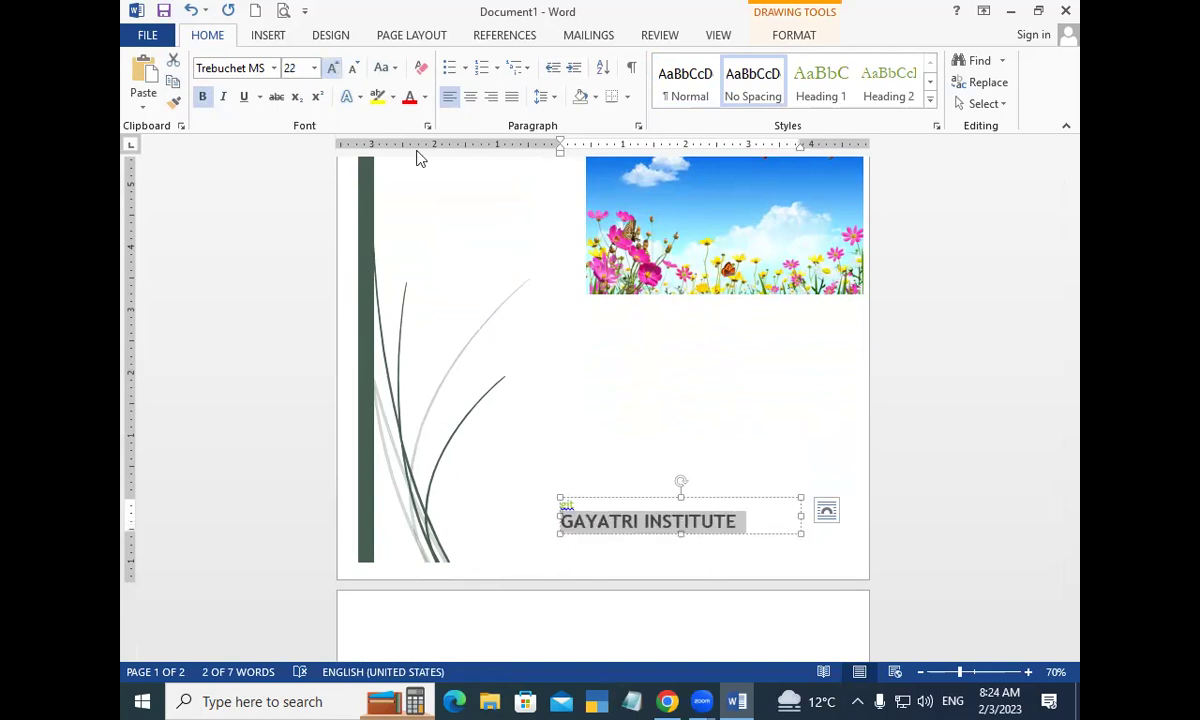
# Append ' OF TECHNOLOGY' to the name and widen its text box on both sides.
pyautogui.click(740, 527)
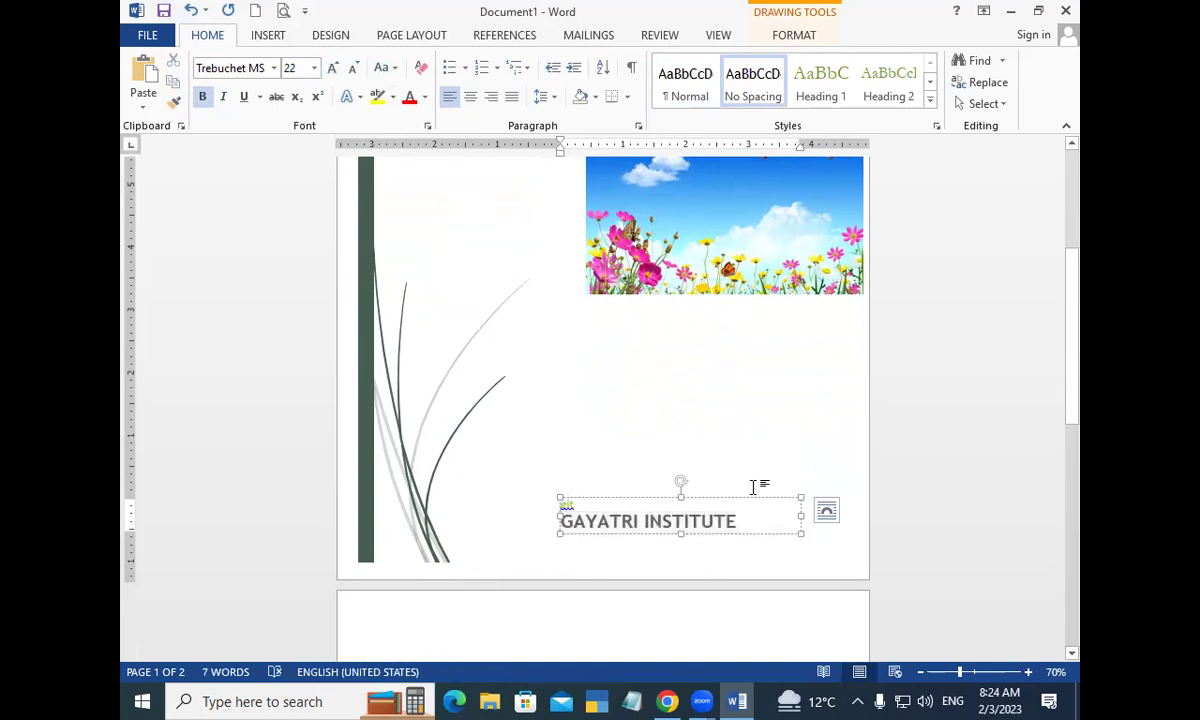
pyautogui.write('OF TECH')
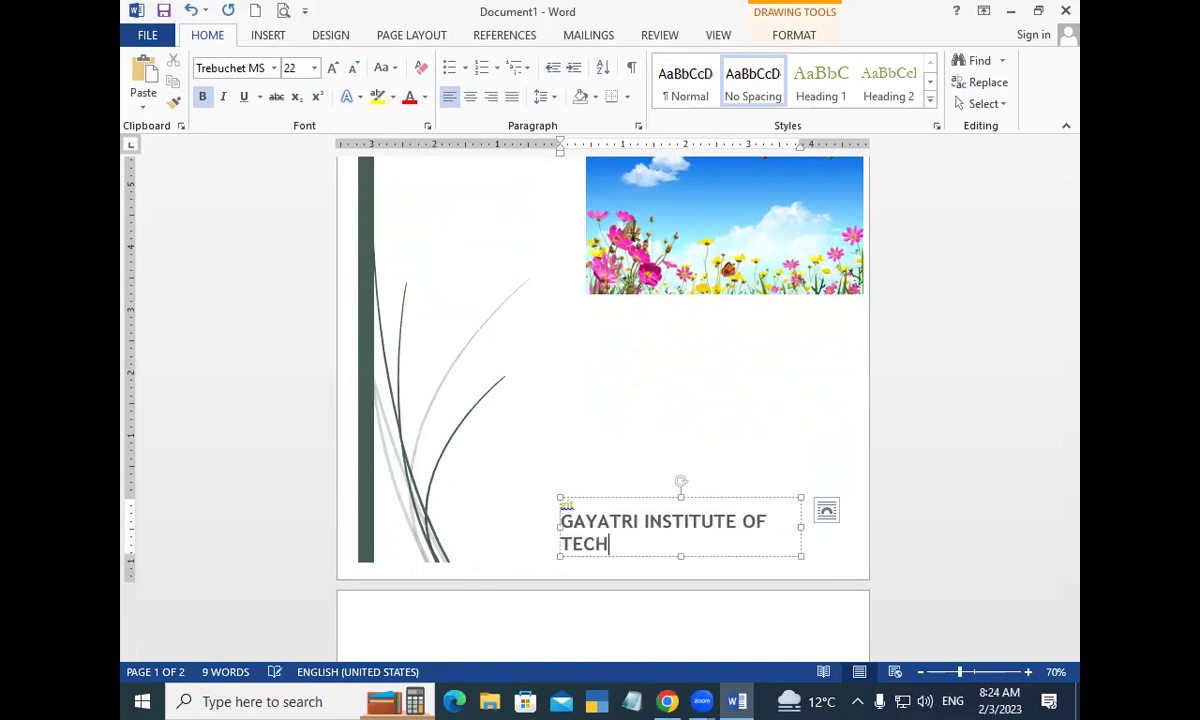
pyautogui.write('NOLOGY')
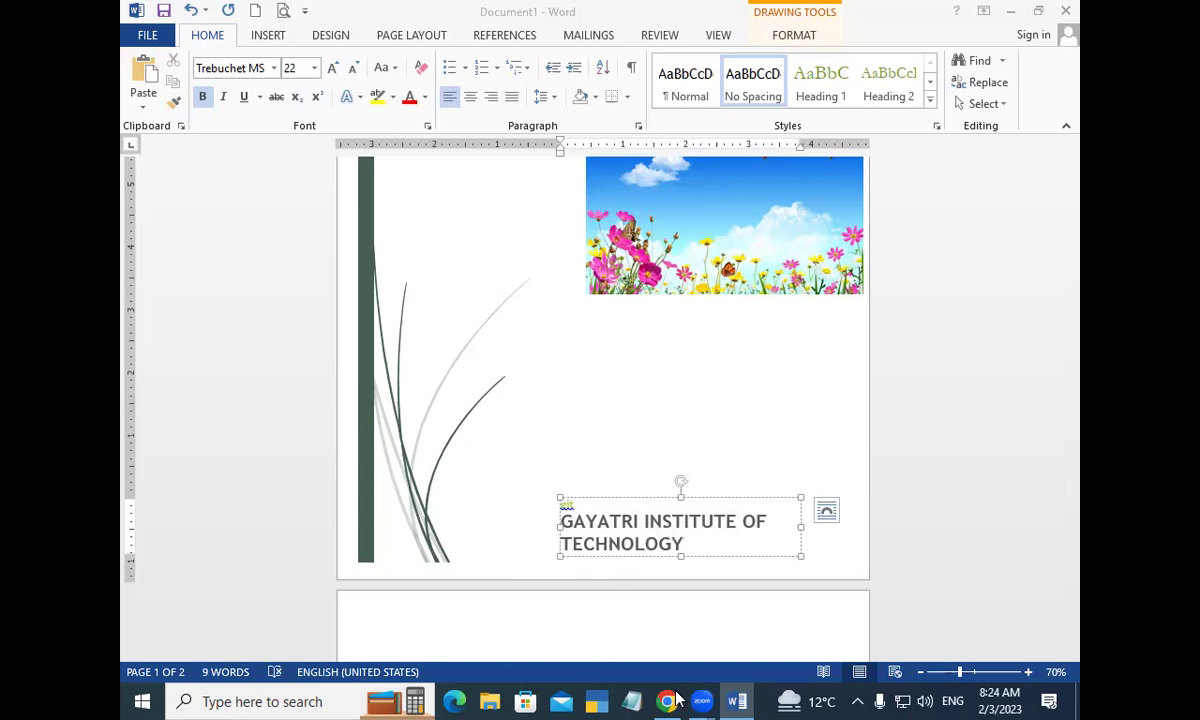
pyautogui.click(558, 537)
pyautogui.moveTo(558, 527); pyautogui.dragTo(512, 522)
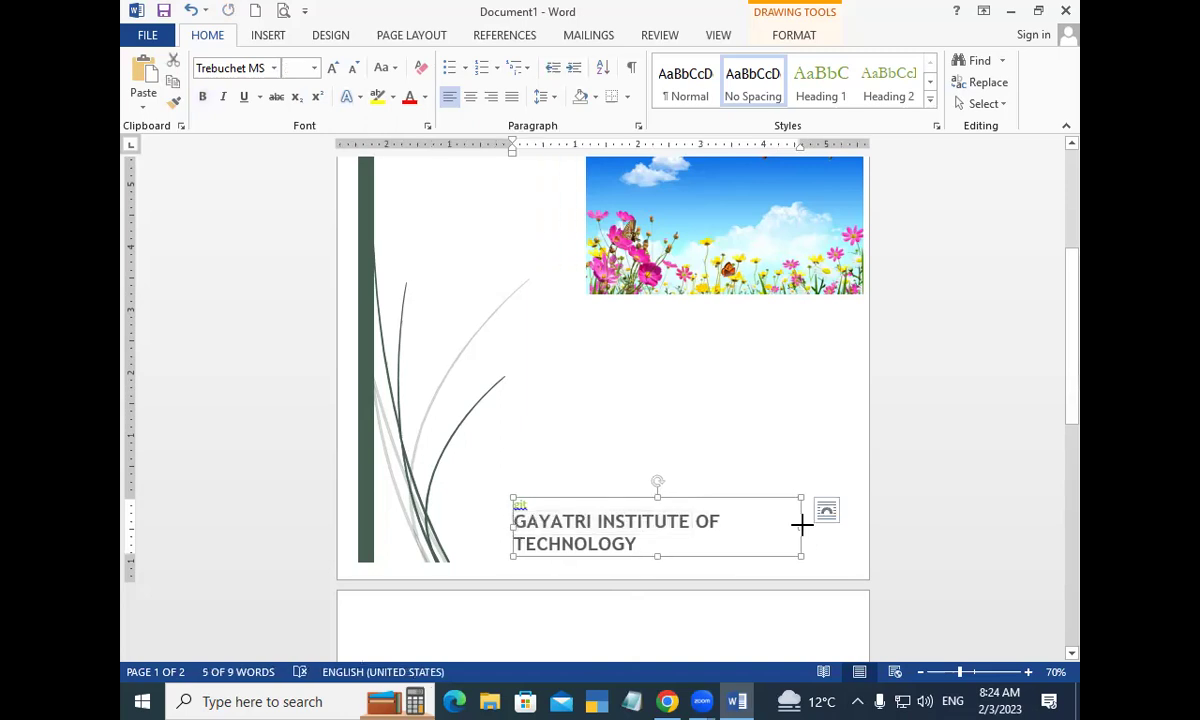
pyautogui.moveTo(801, 524); pyautogui.dragTo(842, 521)
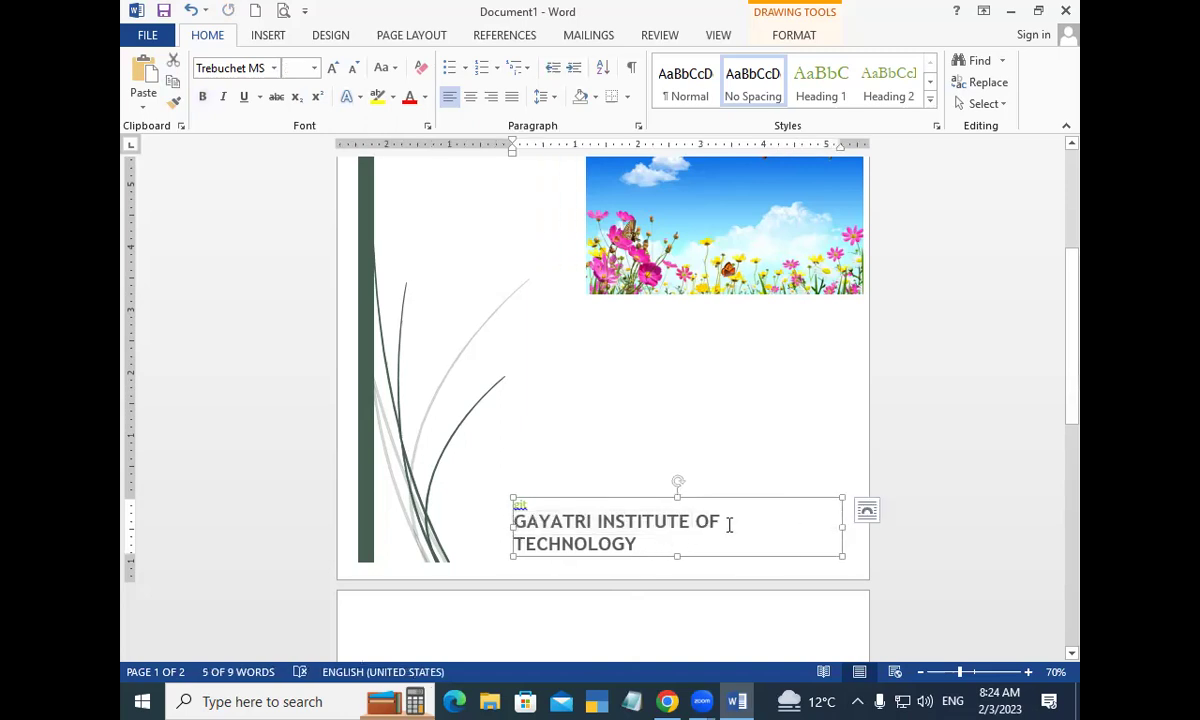
pyautogui.click(870, 516)
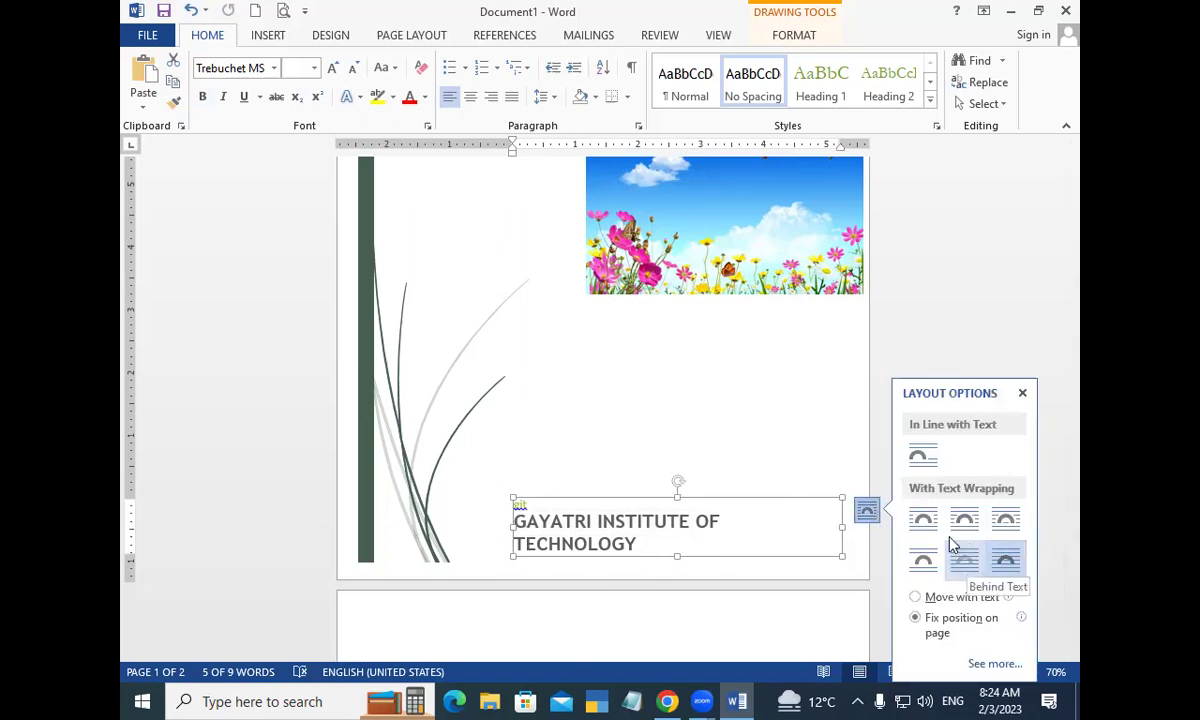
pyautogui.click(924, 460)
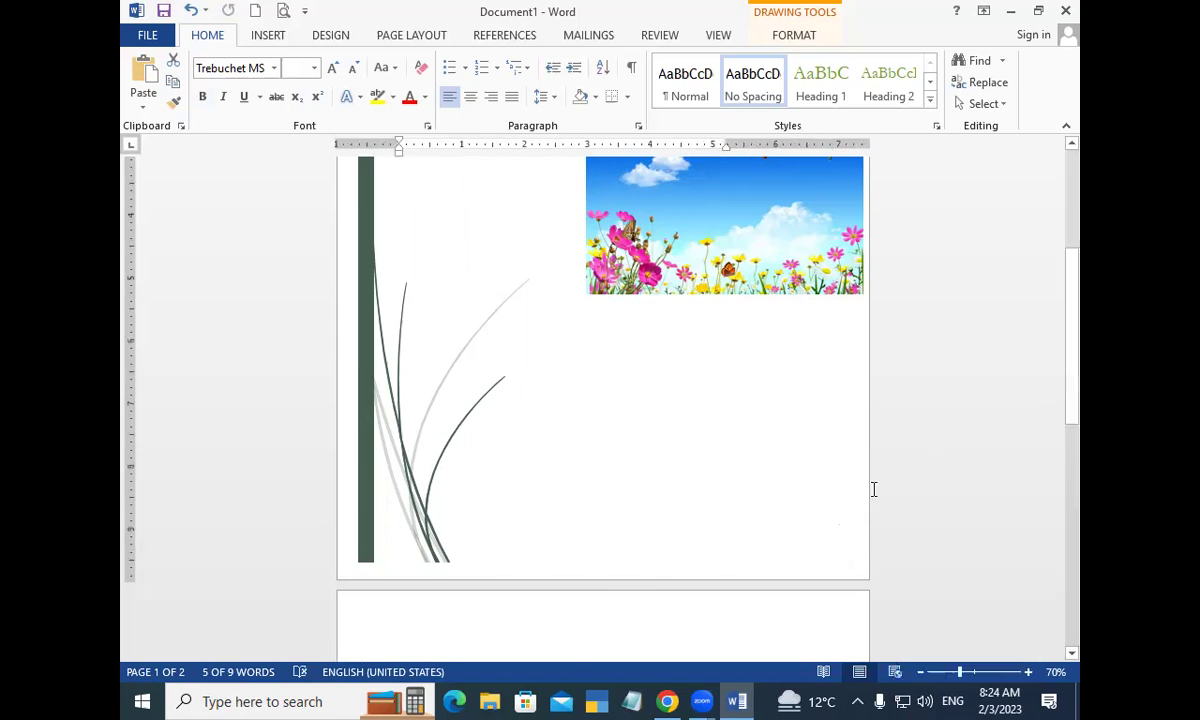
pyautogui.scroll(5, 779, 549)
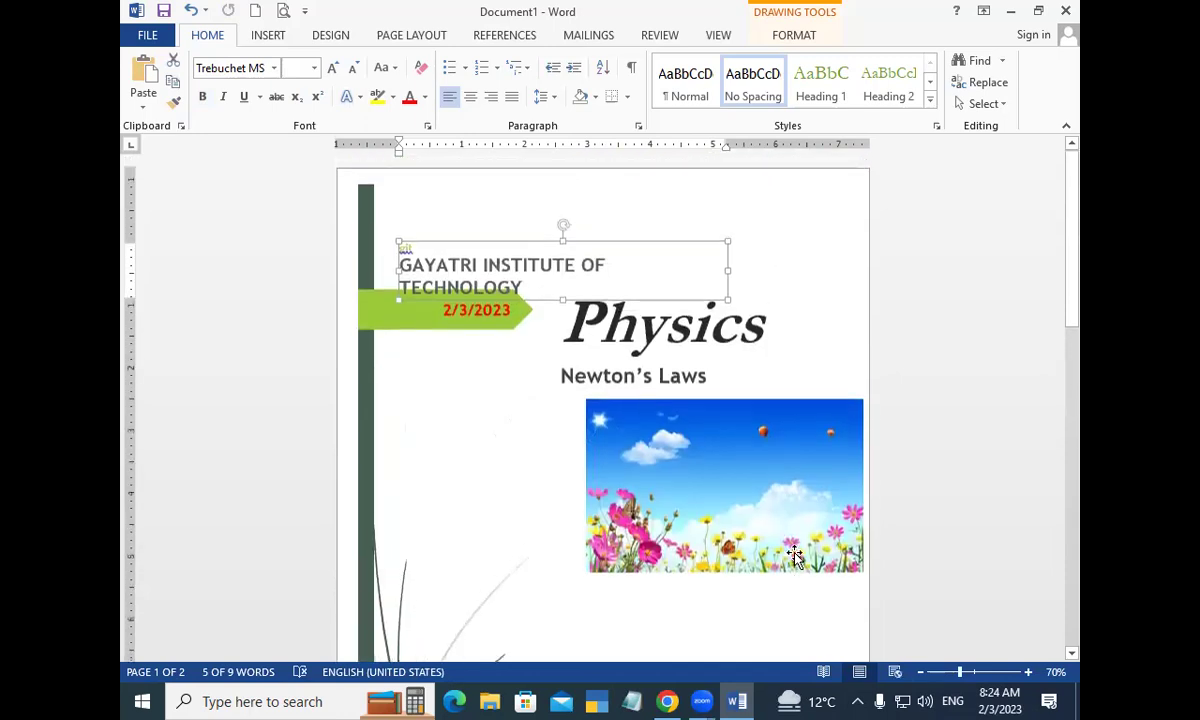
pyautogui.click(752, 254)
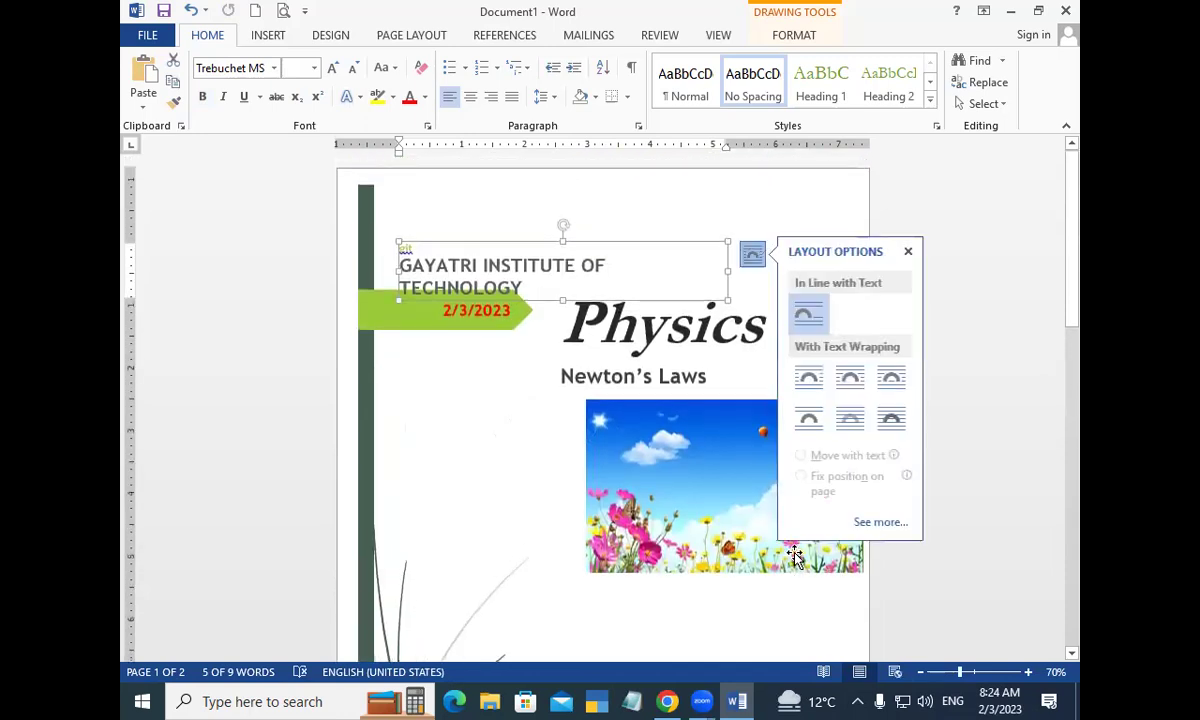
pyautogui.click(894, 428)
pyautogui.click(815, 457)
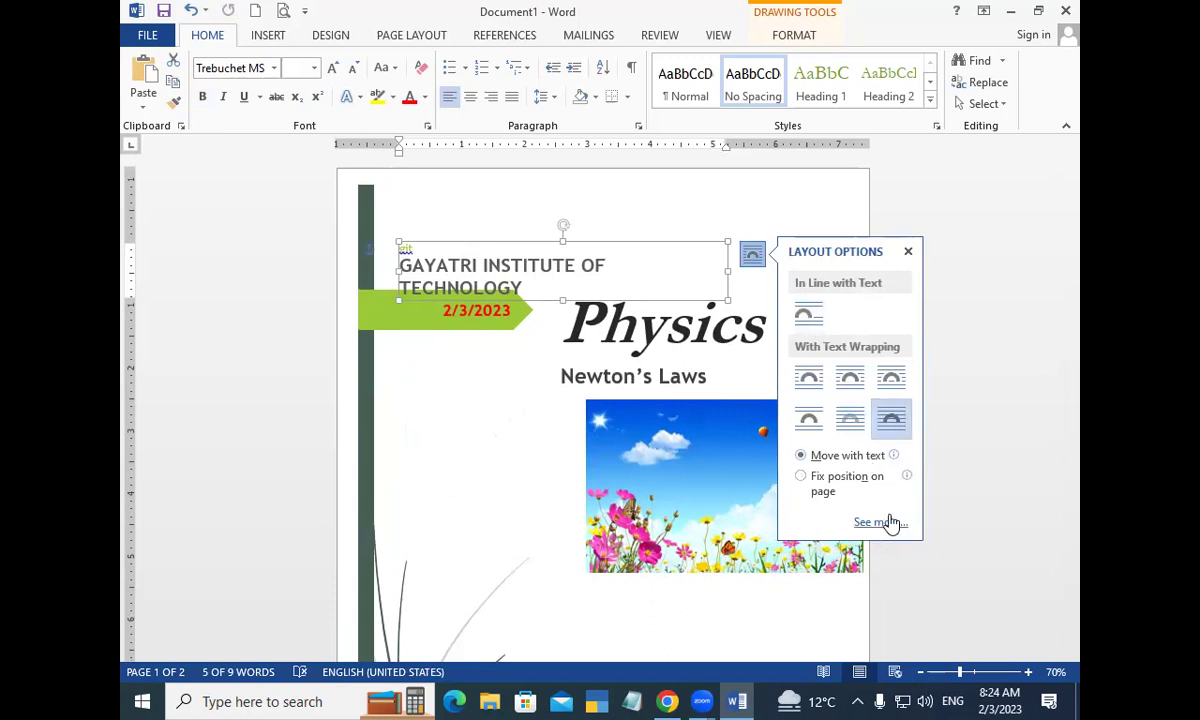
pyautogui.click(908, 252)
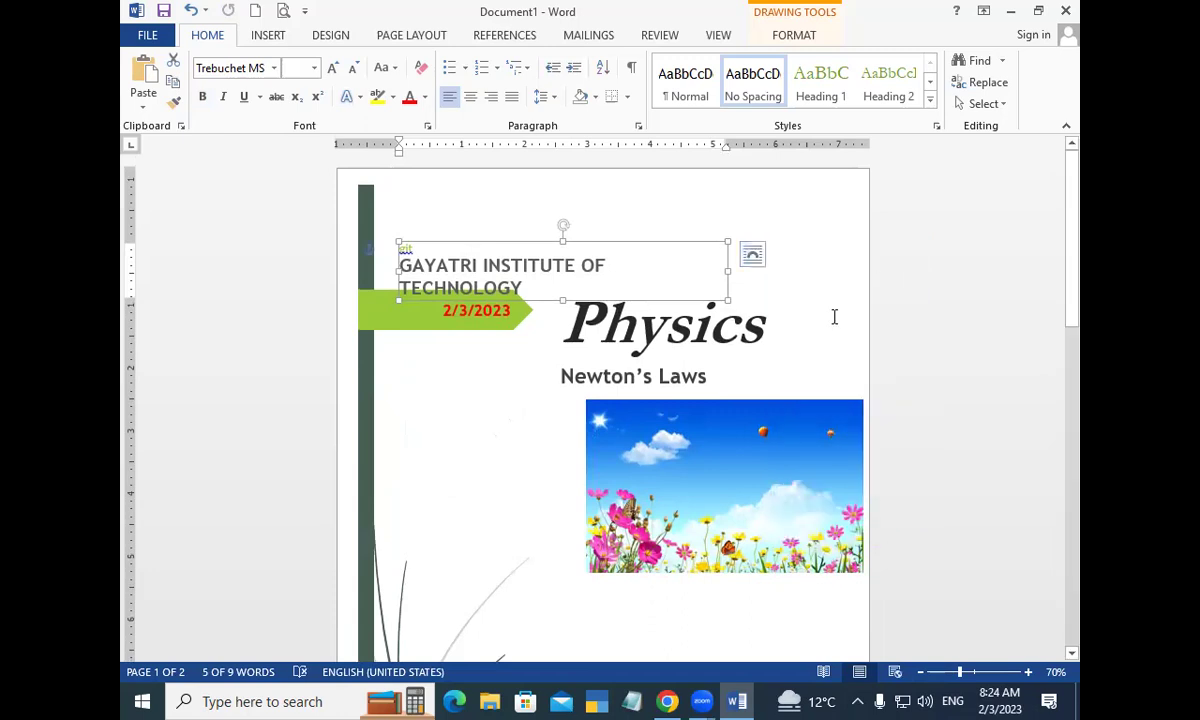
pyautogui.hotkey('ctrl', 'z')
pyautogui.hotkey('ctrl', 'z')
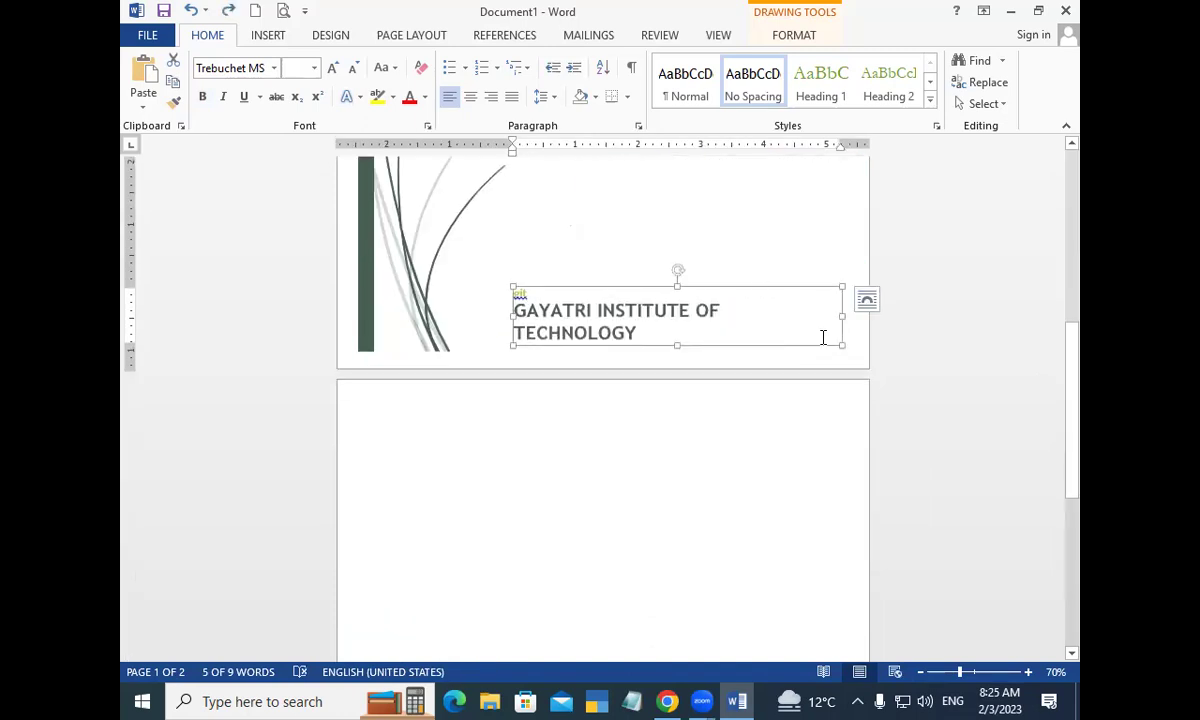
# Scroll through the cover page to review the picture and institute name.
pyautogui.click(778, 243)
pyautogui.scroll(7, 778, 243)
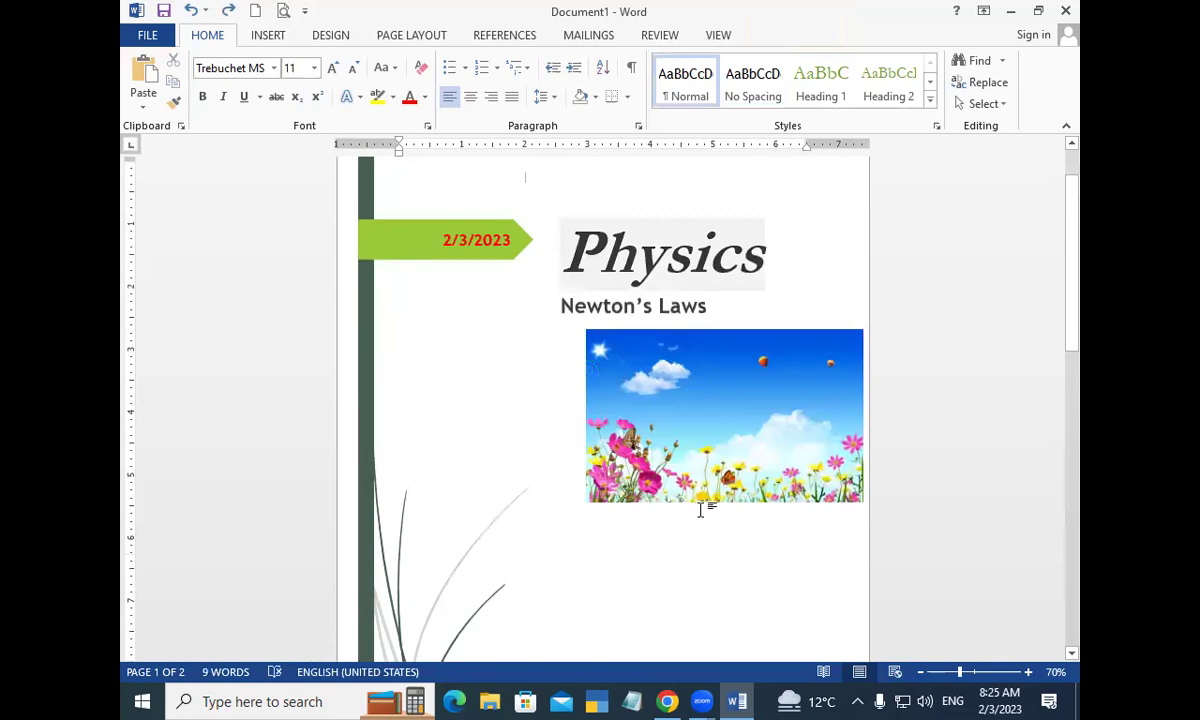
pyautogui.scroll(-1, 700, 510)
pyautogui.scroll(-2, 700, 510)
pyautogui.scroll(5, 700, 510)
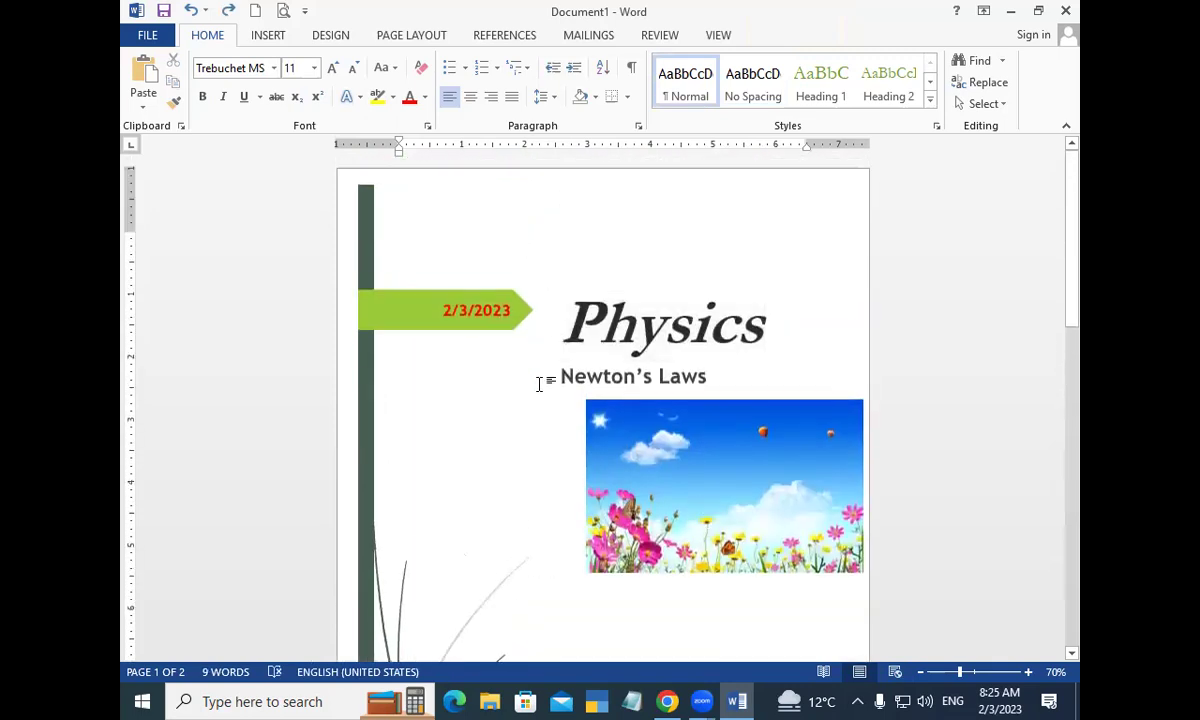
pyautogui.scroll(-1, 540, 383)
pyautogui.scroll(-3, 547, 399)
pyautogui.scroll(-2, 549, 407)
pyautogui.scroll(-2, 563, 405)
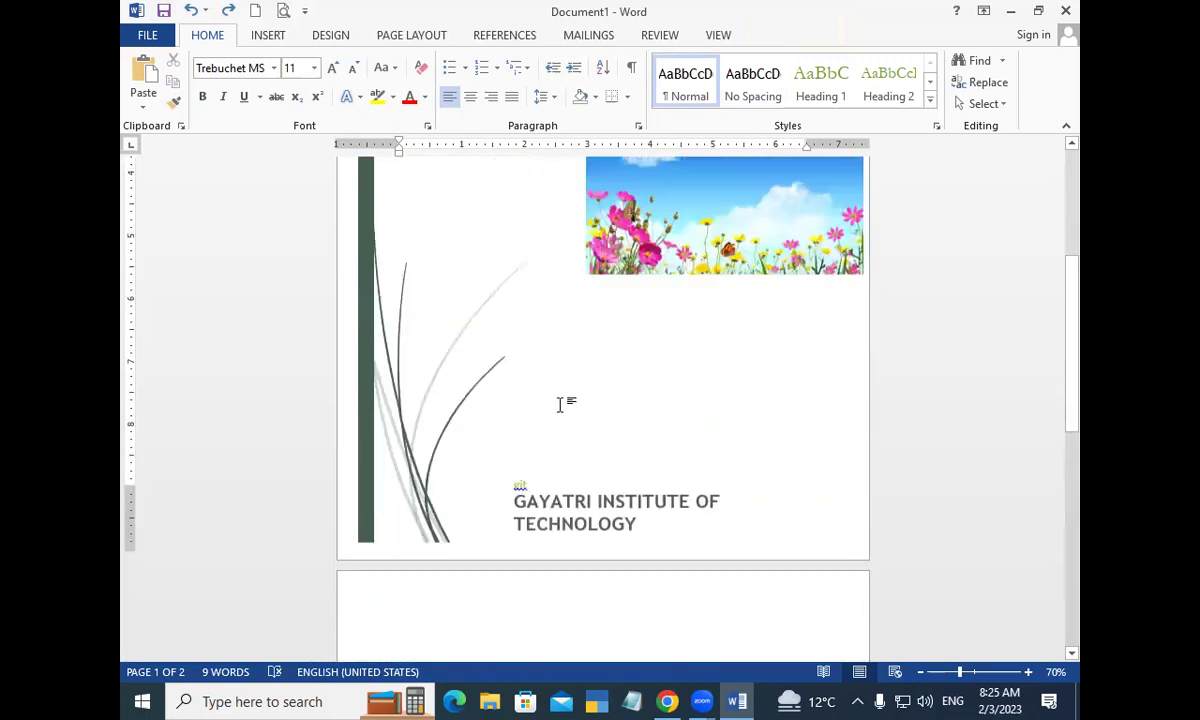
pyautogui.scroll(3, 560, 404)
pyautogui.scroll(1, 560, 404)
pyautogui.scroll(4, 560, 404)
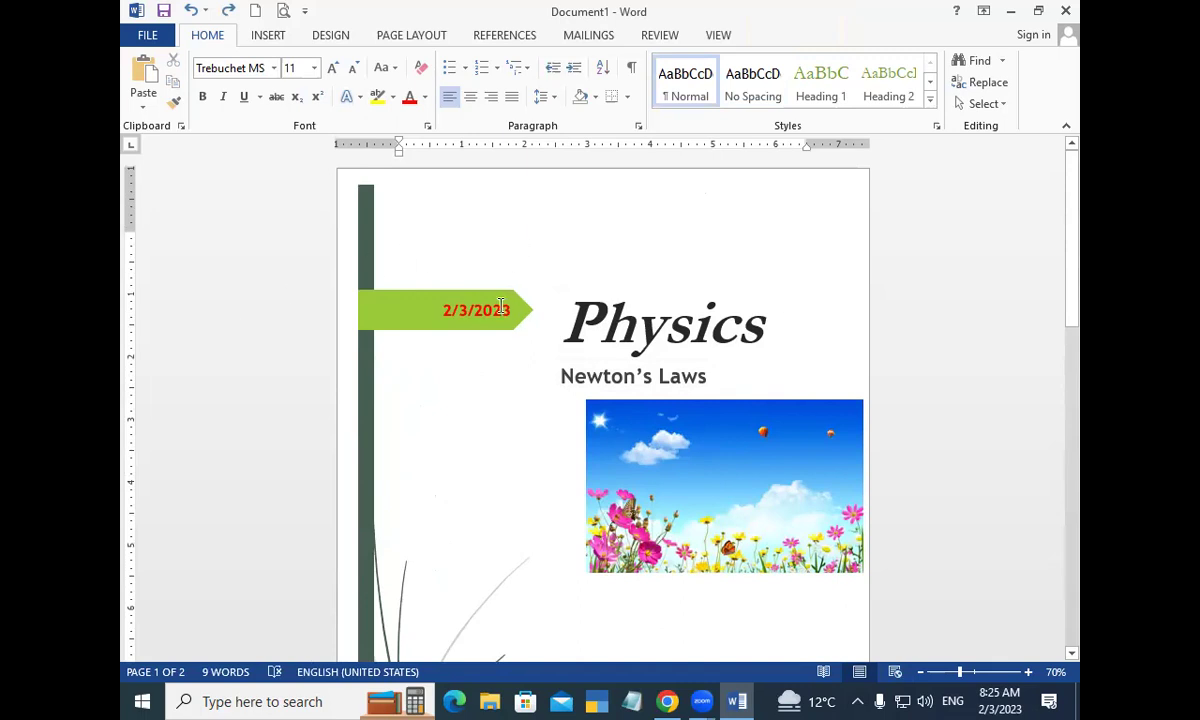
pyautogui.scroll(-3, 446, 369)
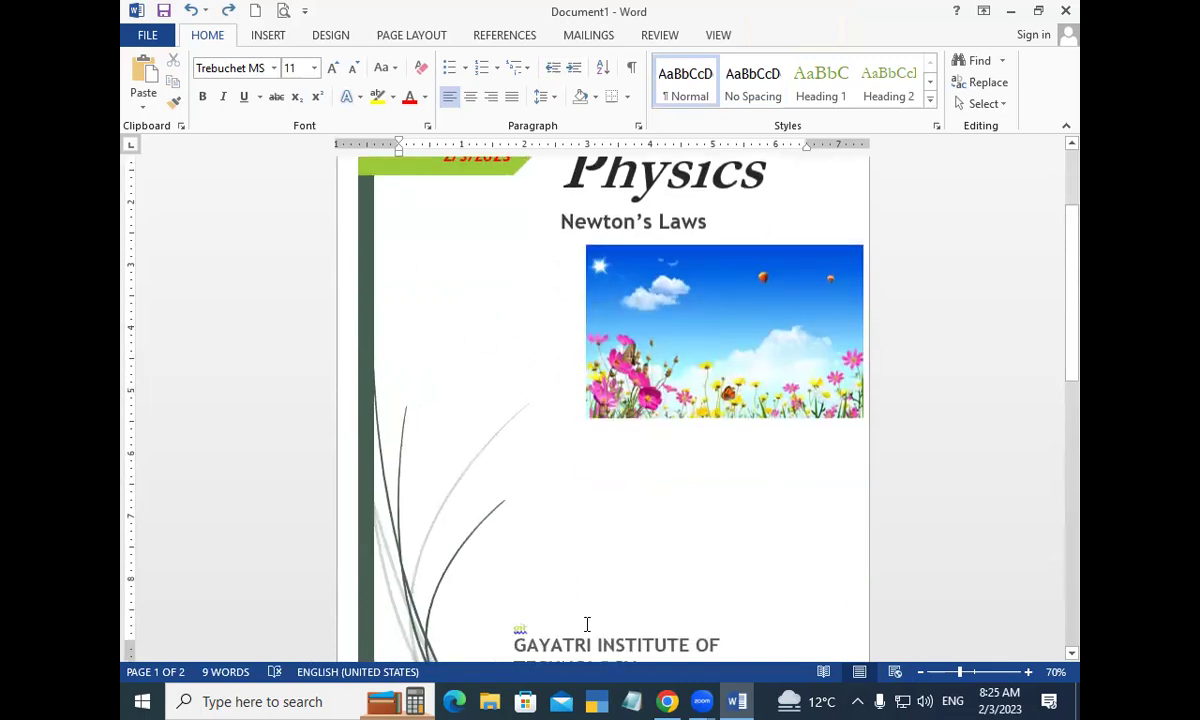
pyautogui.scroll(-3, 587, 624)
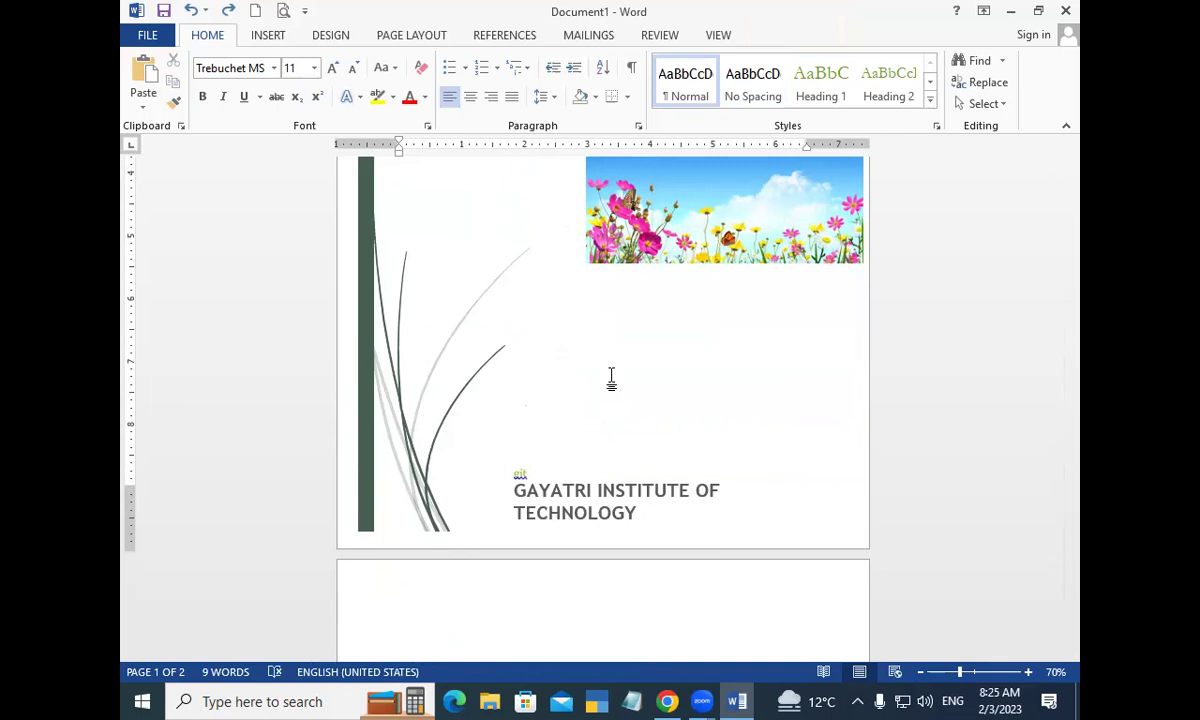
pyautogui.scroll(2, 428, 233)
pyautogui.click(268, 35)
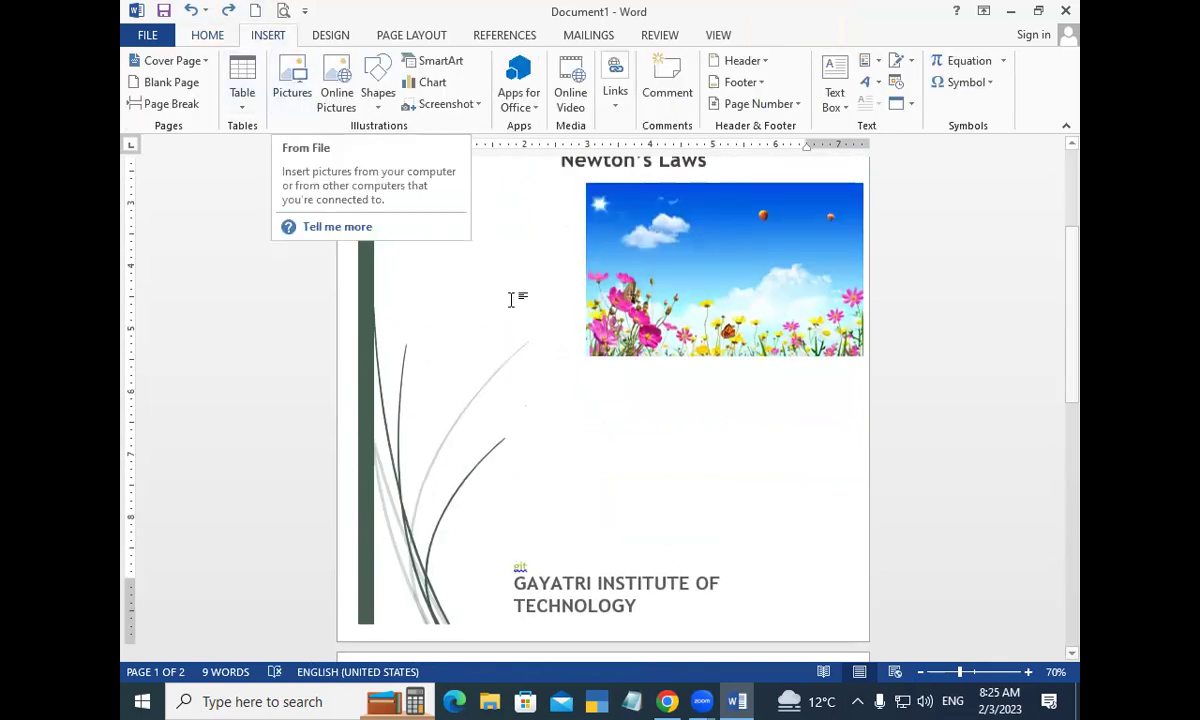
pyautogui.click(378, 92)
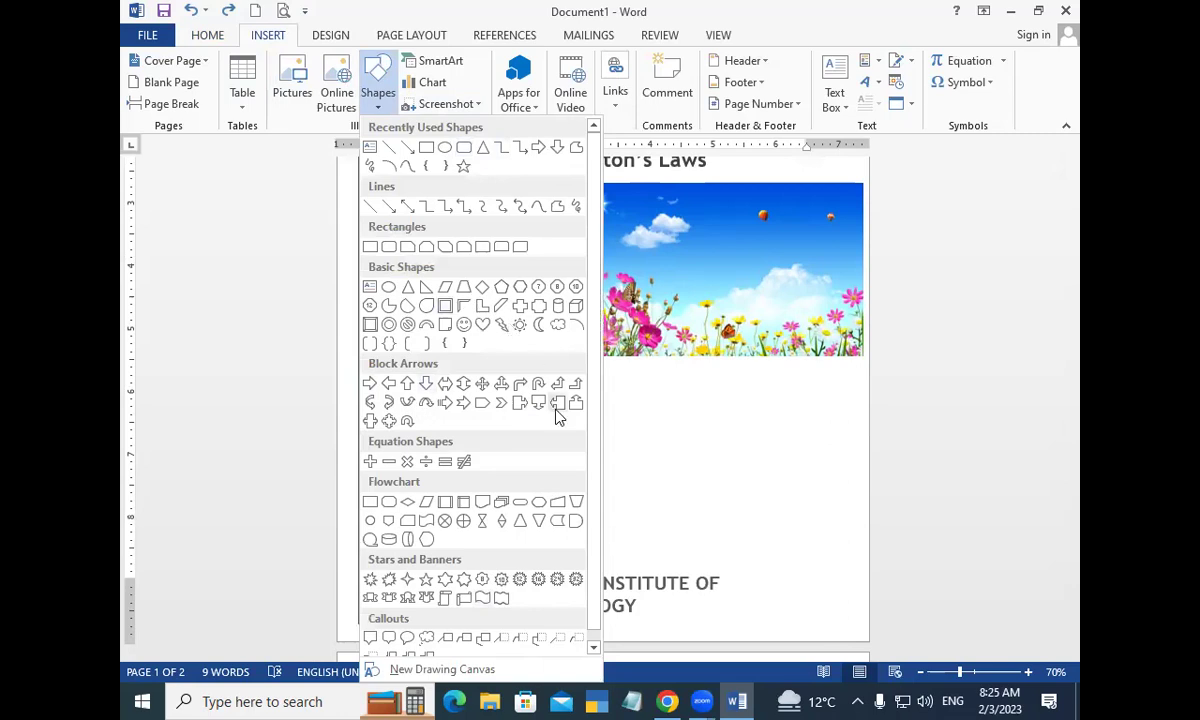
pyautogui.click(774, 442)
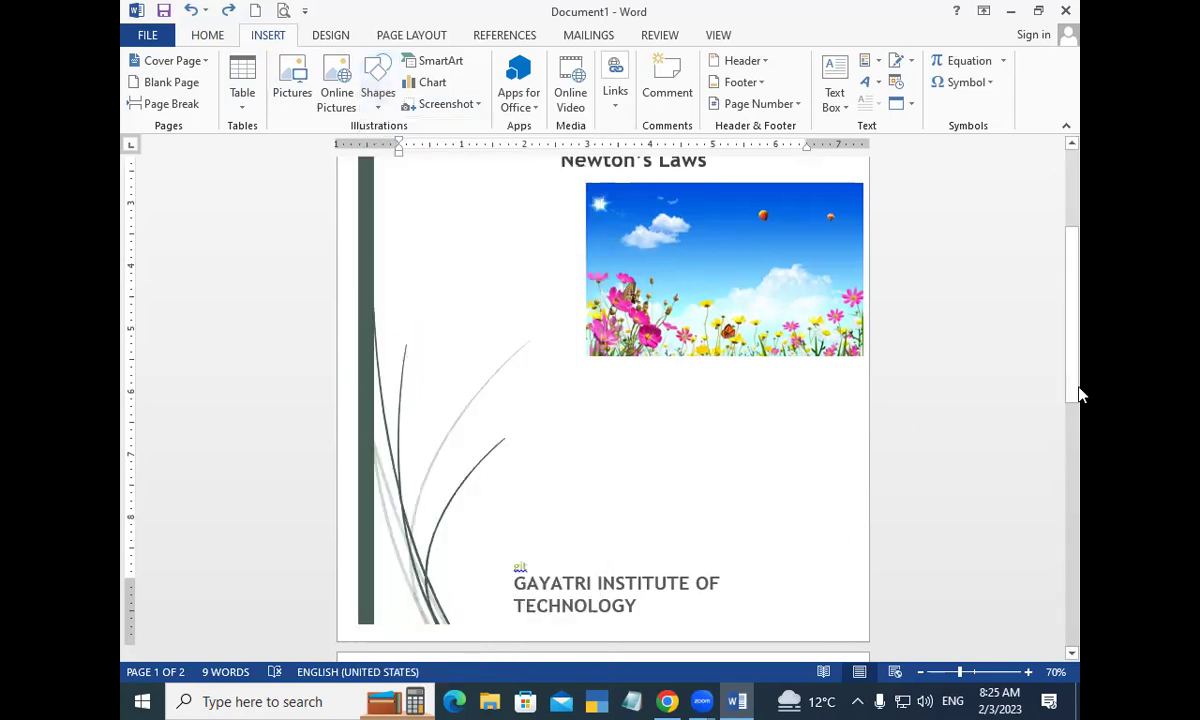
pyautogui.moveTo(1078, 390); pyautogui.dragTo(1078, 258)
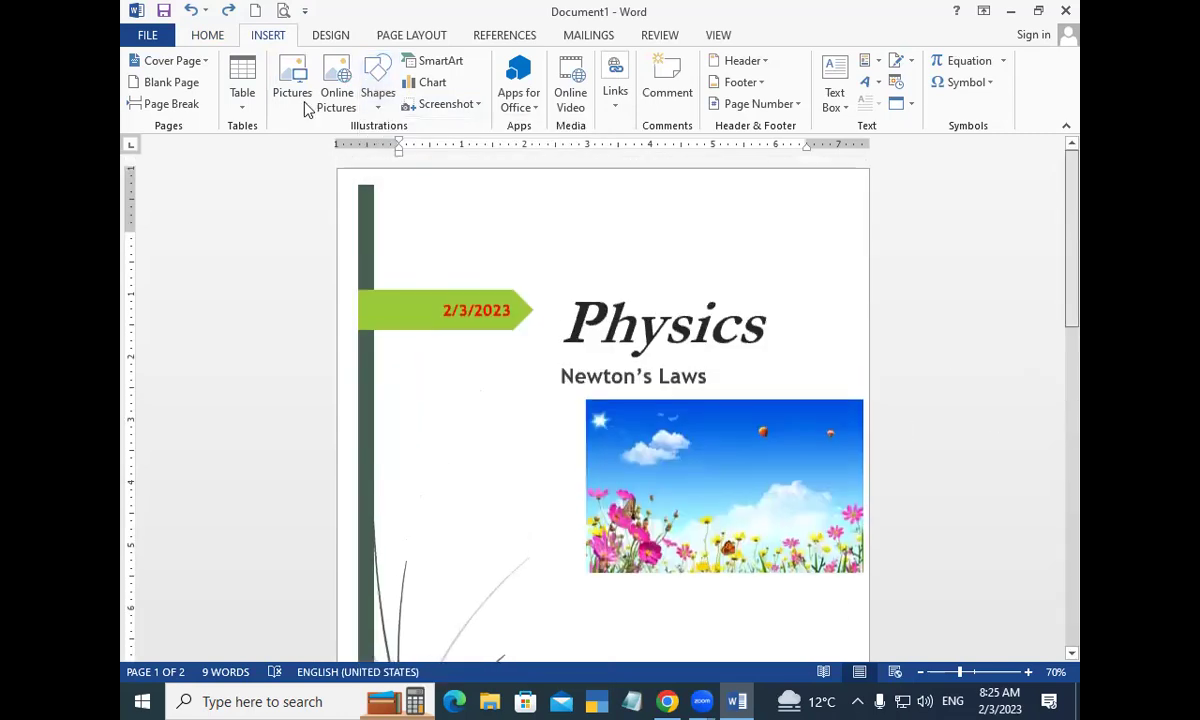
pyautogui.click(207, 37)
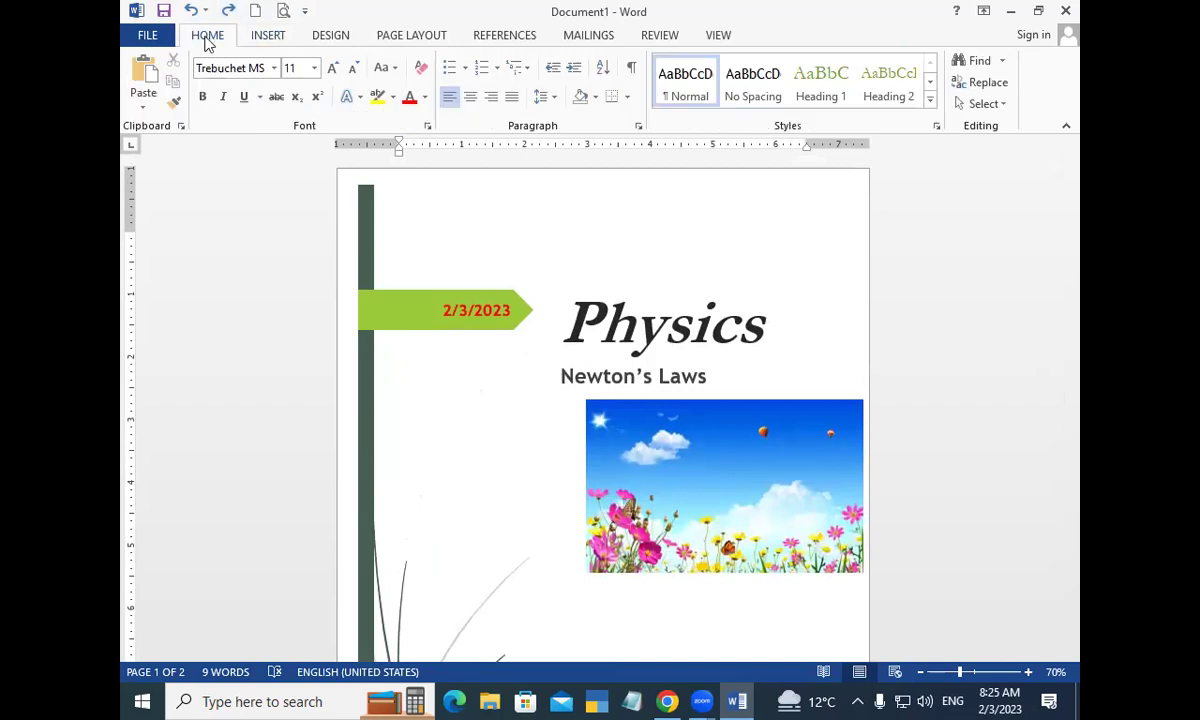
pyautogui.click(276, 39)
pyautogui.click(188, 62)
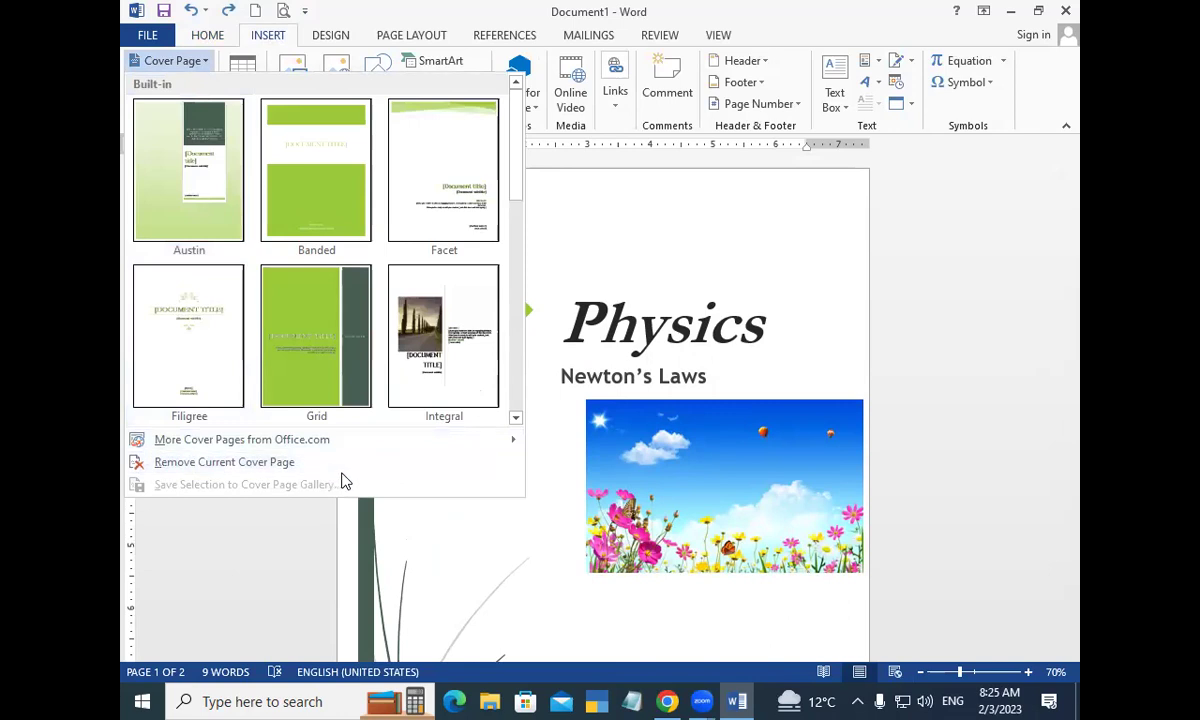
pyautogui.click(567, 260)
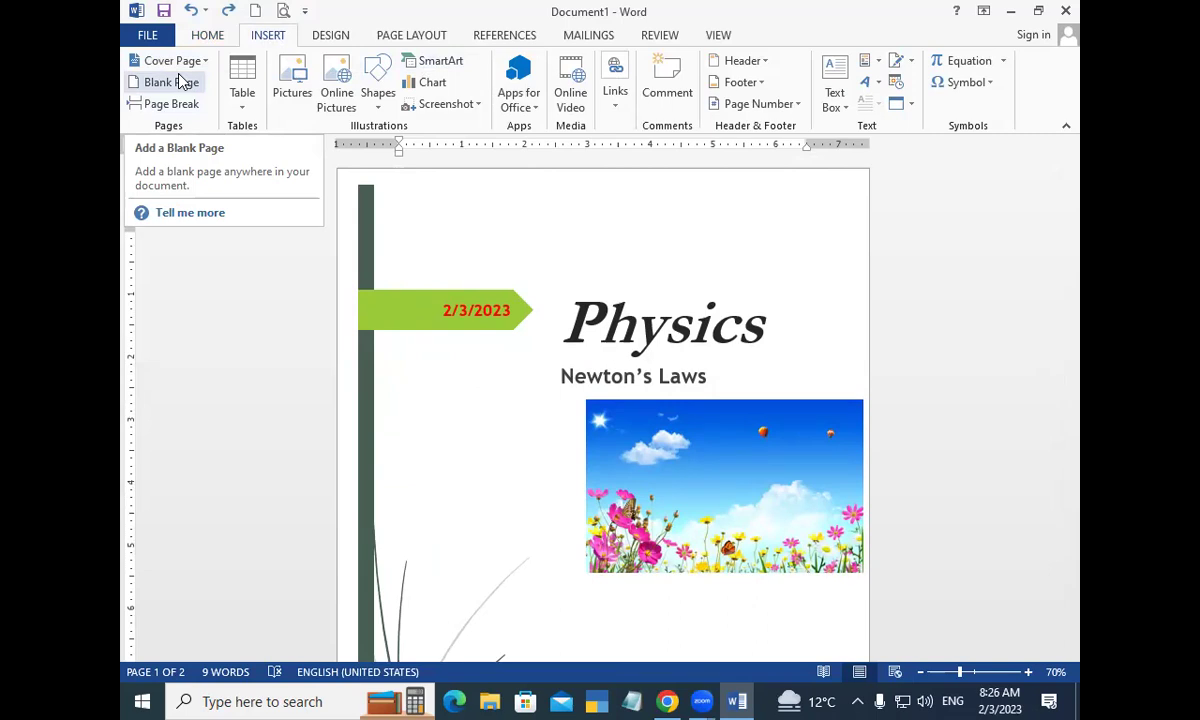
# Create a new document and generate sample paragraphs with =RAND(22).
pyautogui.hotkey('ctrl', 'n')
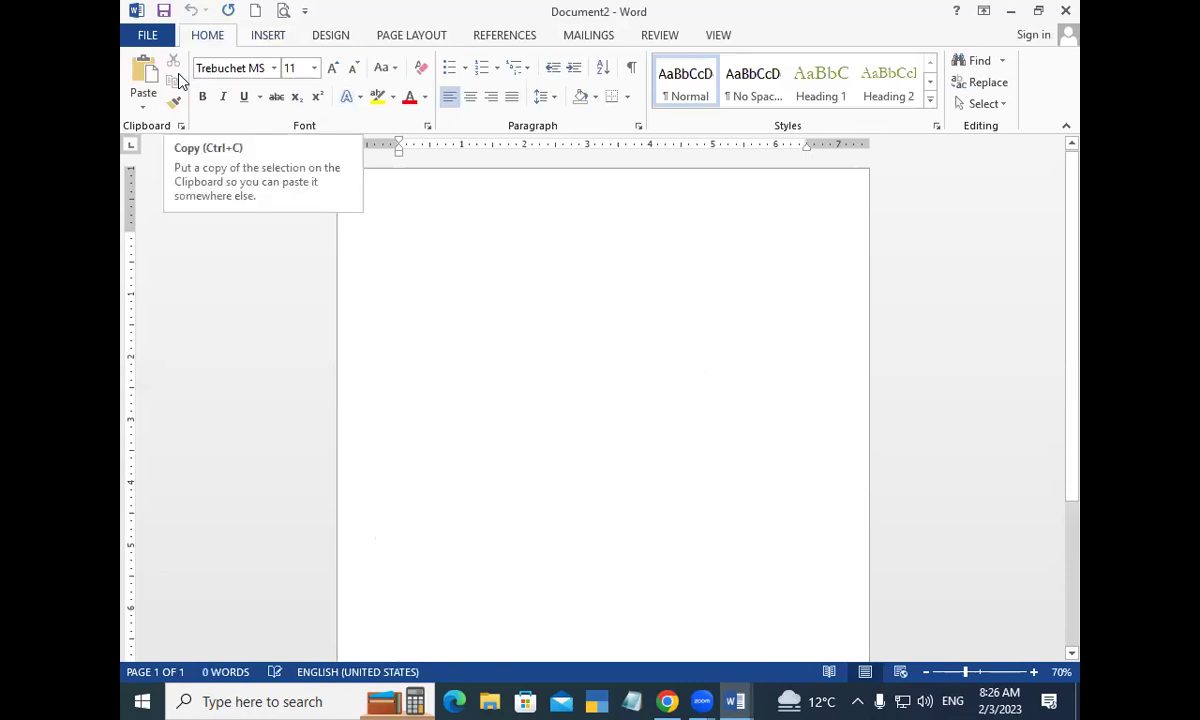
pyautogui.write('=RaND(')
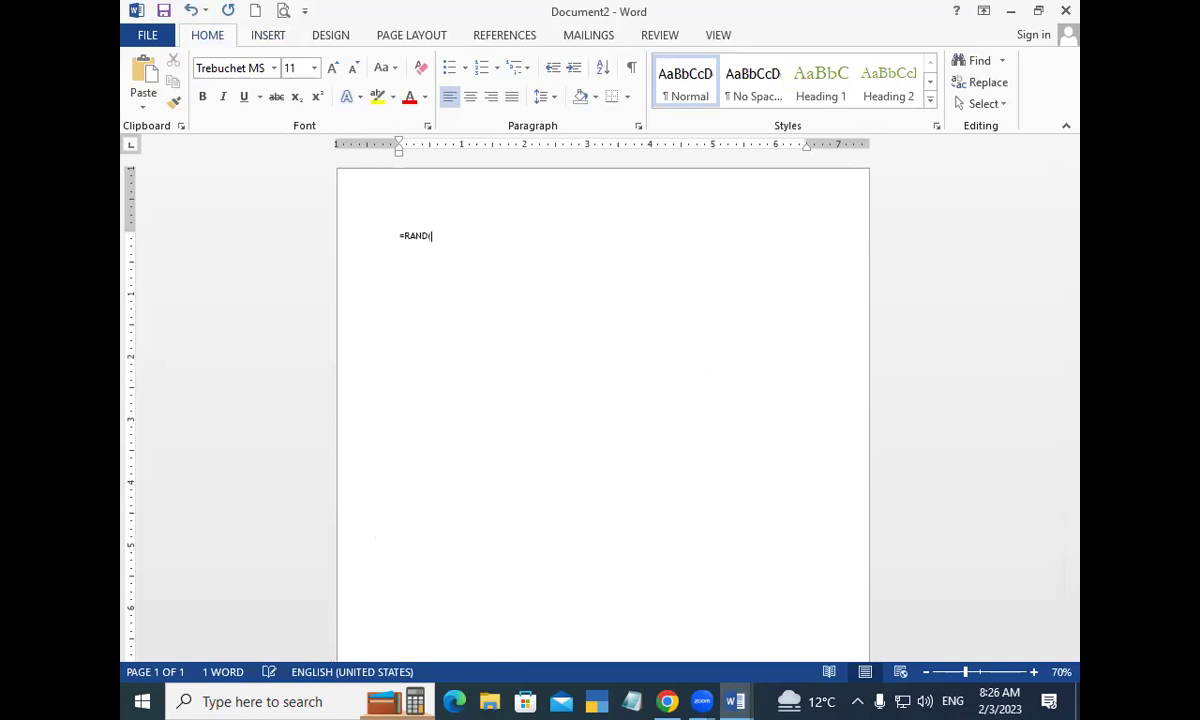
pyautogui.write('22')
pyautogui.press('Return')
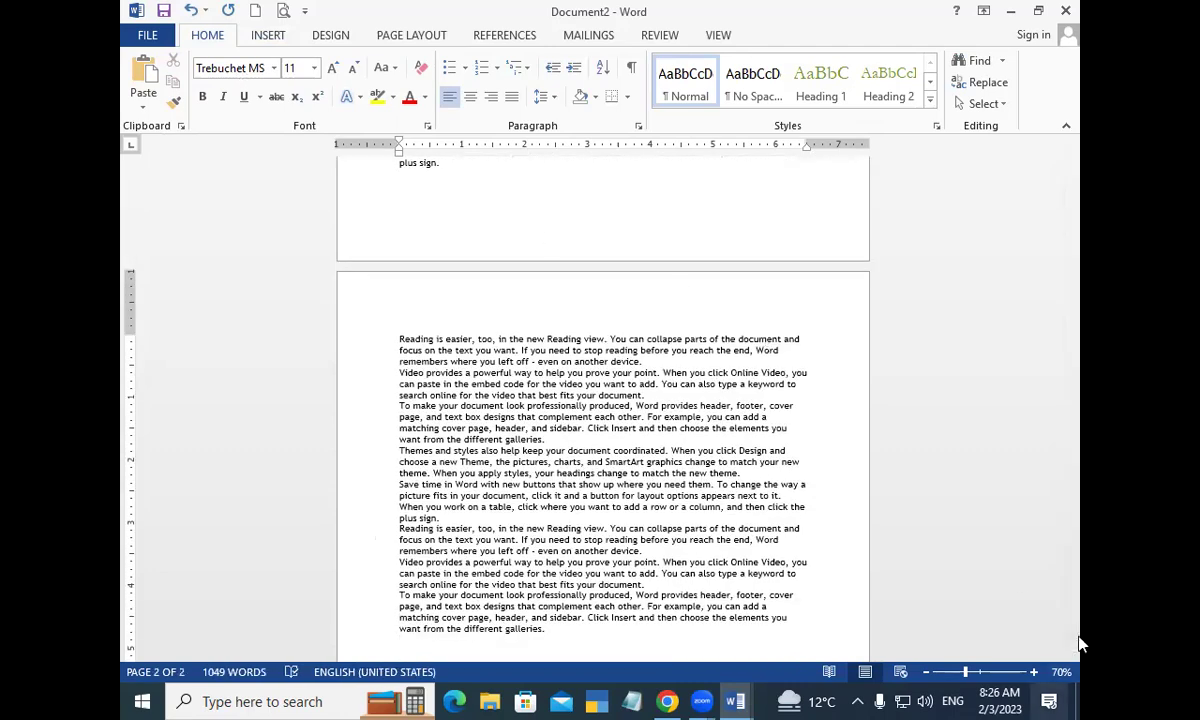
pyautogui.scroll(5, 1080, 645)
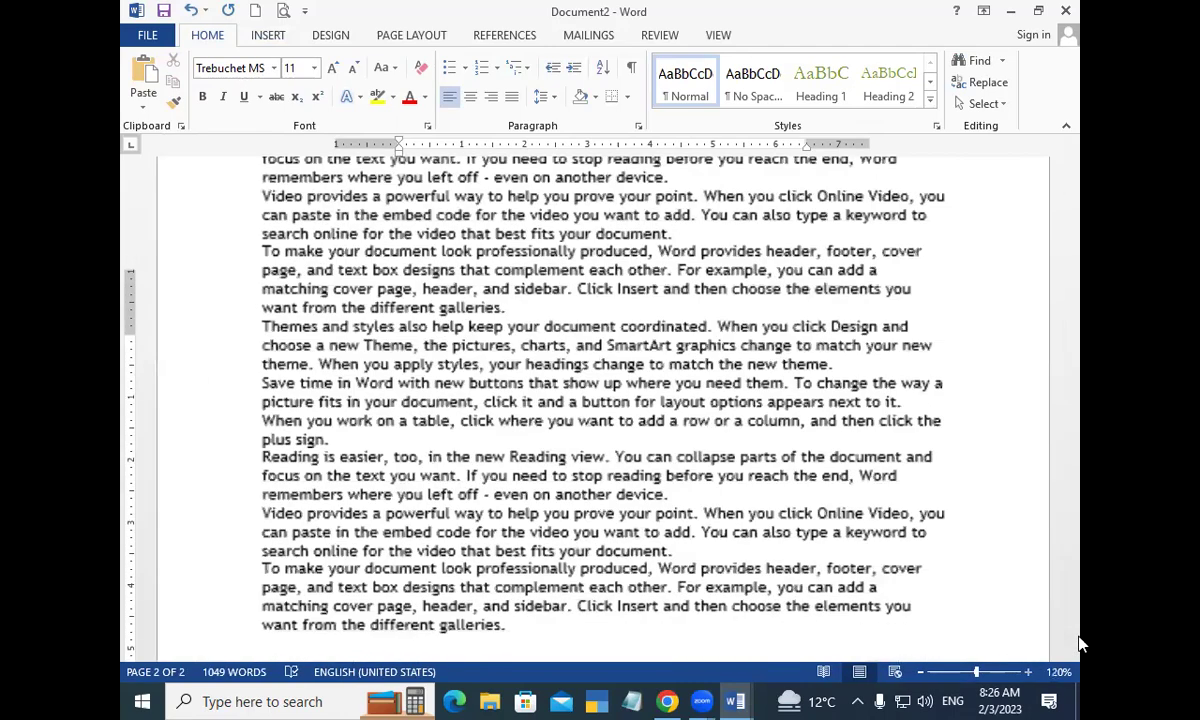
pyautogui.scroll(2, 964, 530)
pyautogui.scroll(5, 964, 530)
pyautogui.scroll(5, 964, 530)
pyautogui.scroll(3, 966, 532)
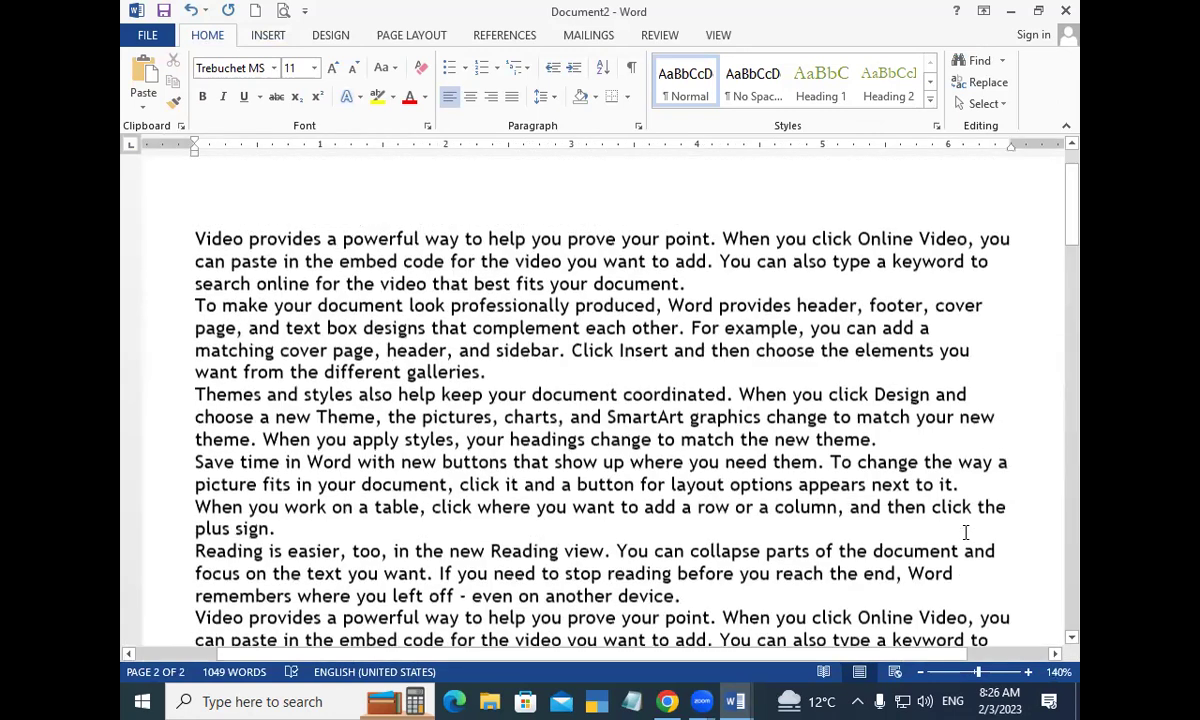
pyautogui.scroll(2, 966, 532)
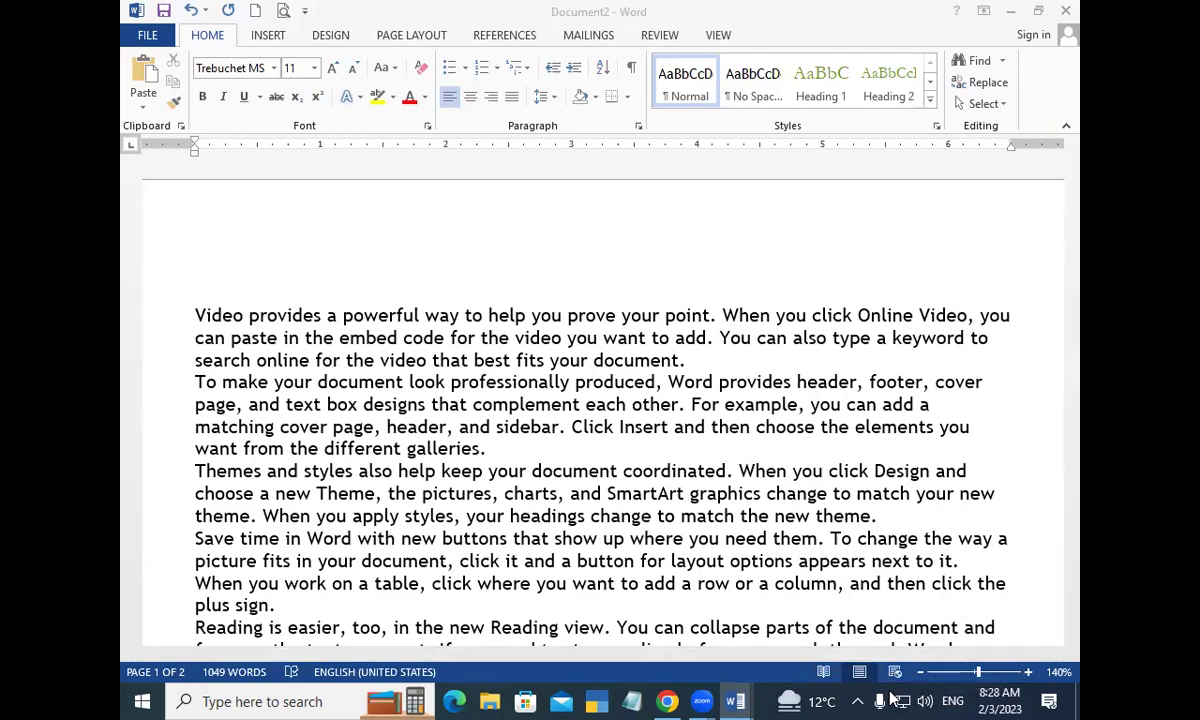
pyautogui.click(362, 160)
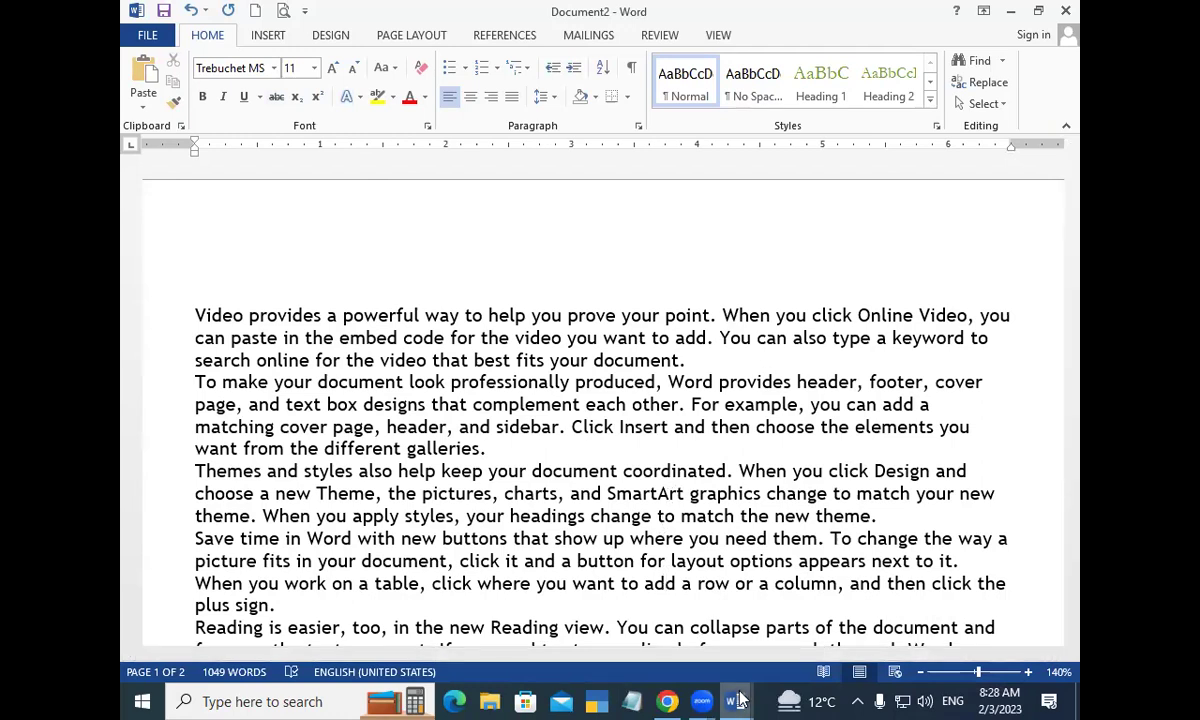
pyautogui.moveTo(738, 700)
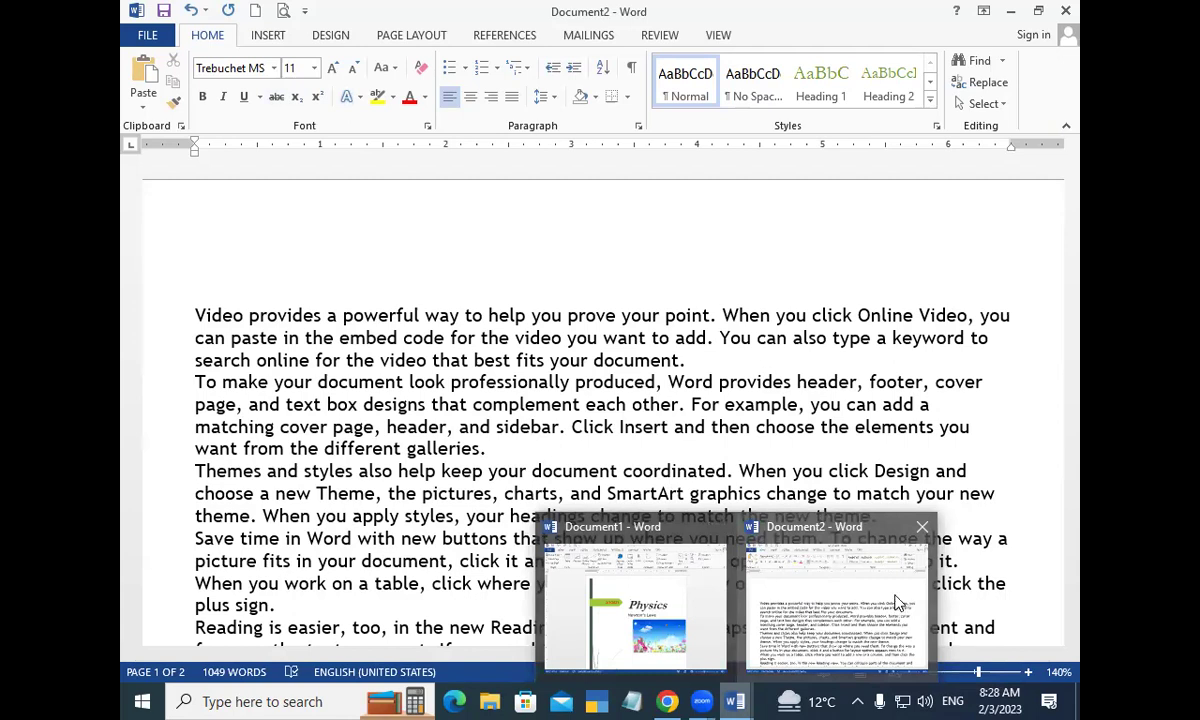
pyautogui.click(842, 655)
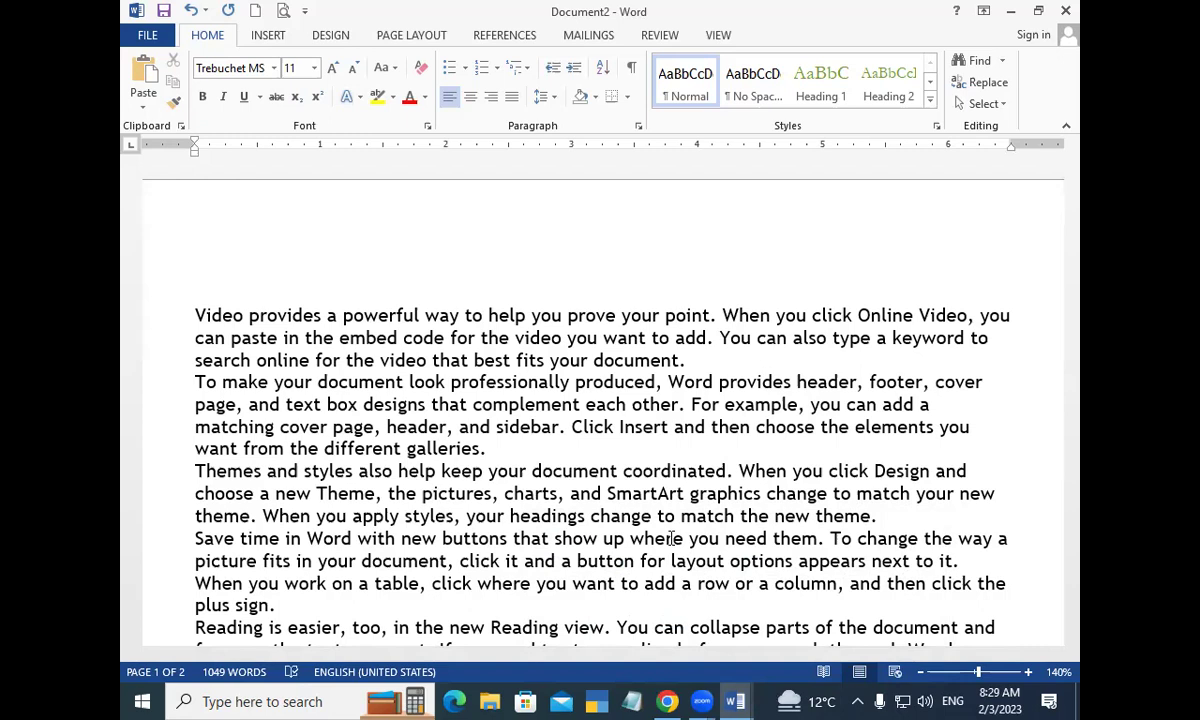
pyautogui.hotkey('ctrl', 'n')
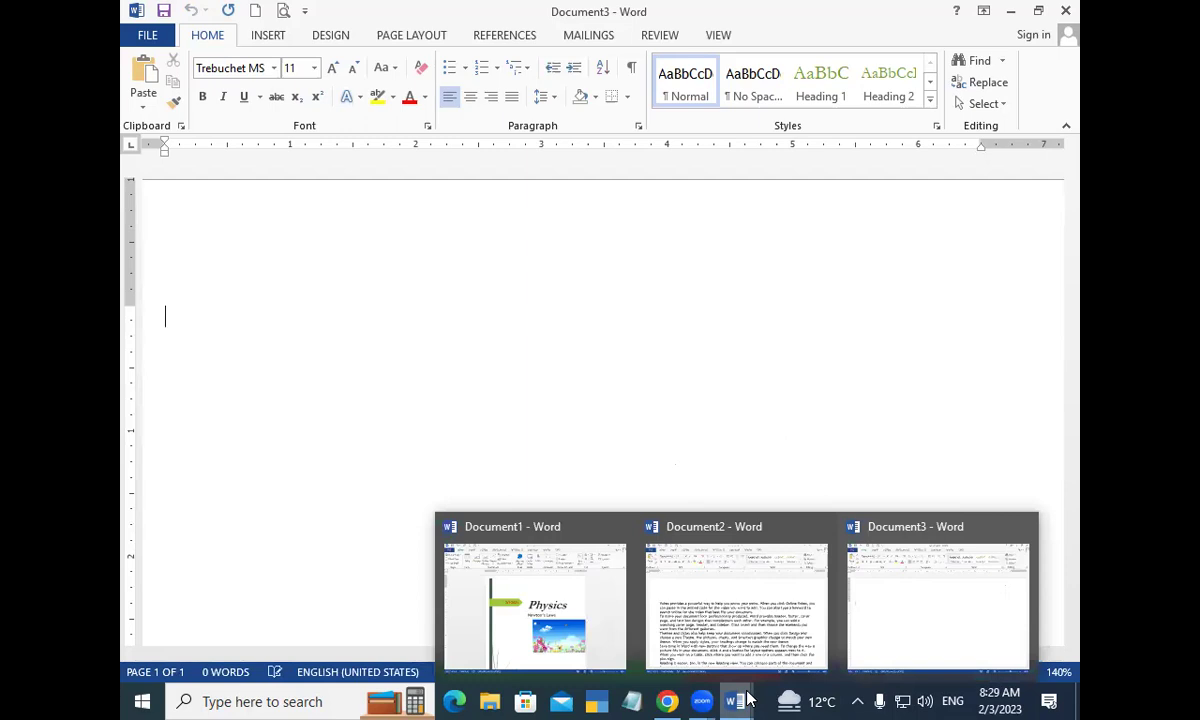
pyautogui.click(1021, 527)
pyautogui.click(836, 608)
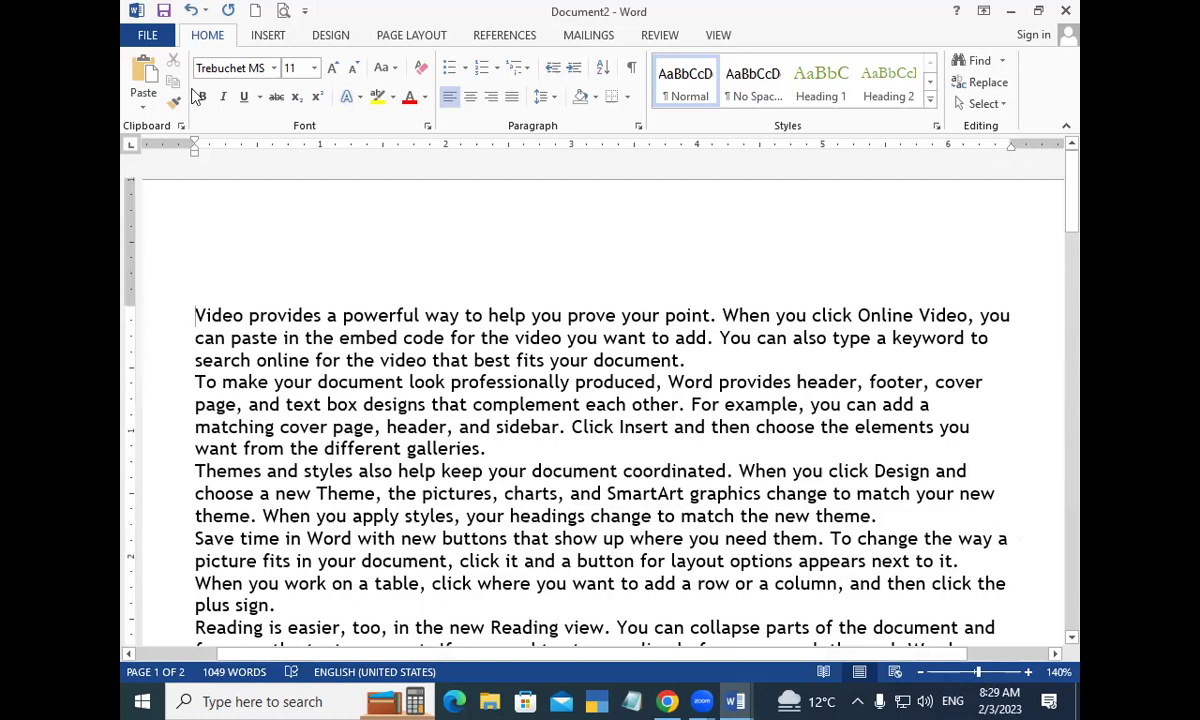
pyautogui.click(262, 35)
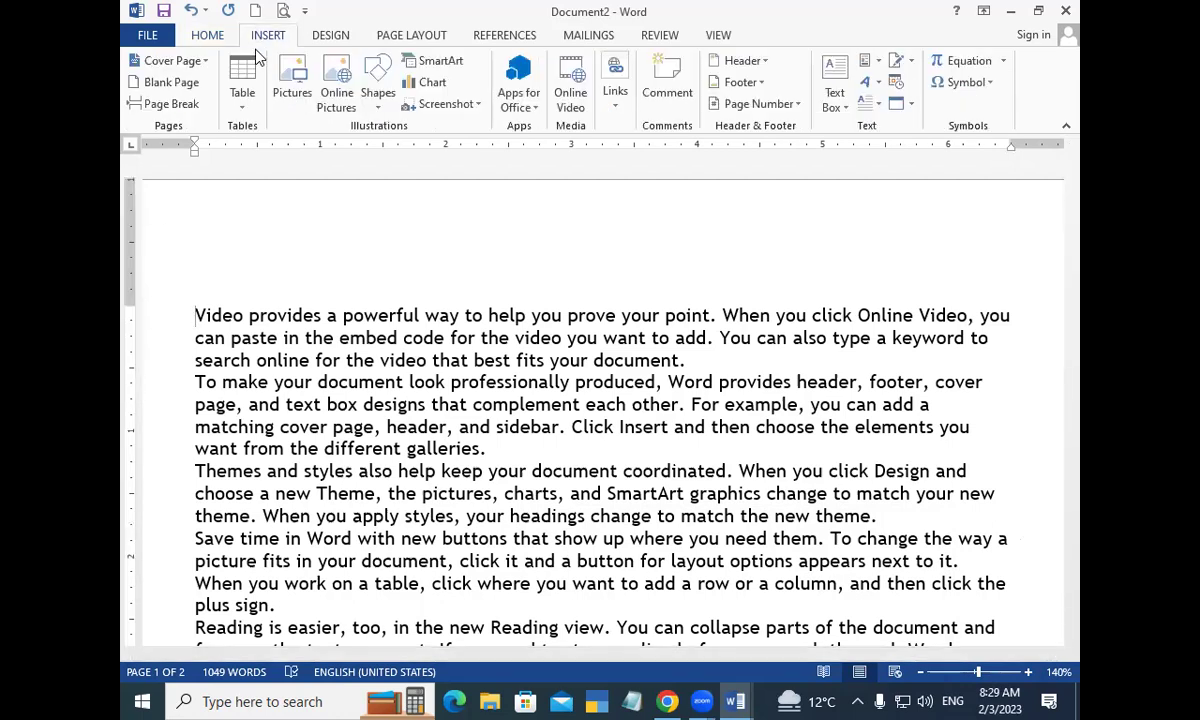
pyautogui.click(166, 88)
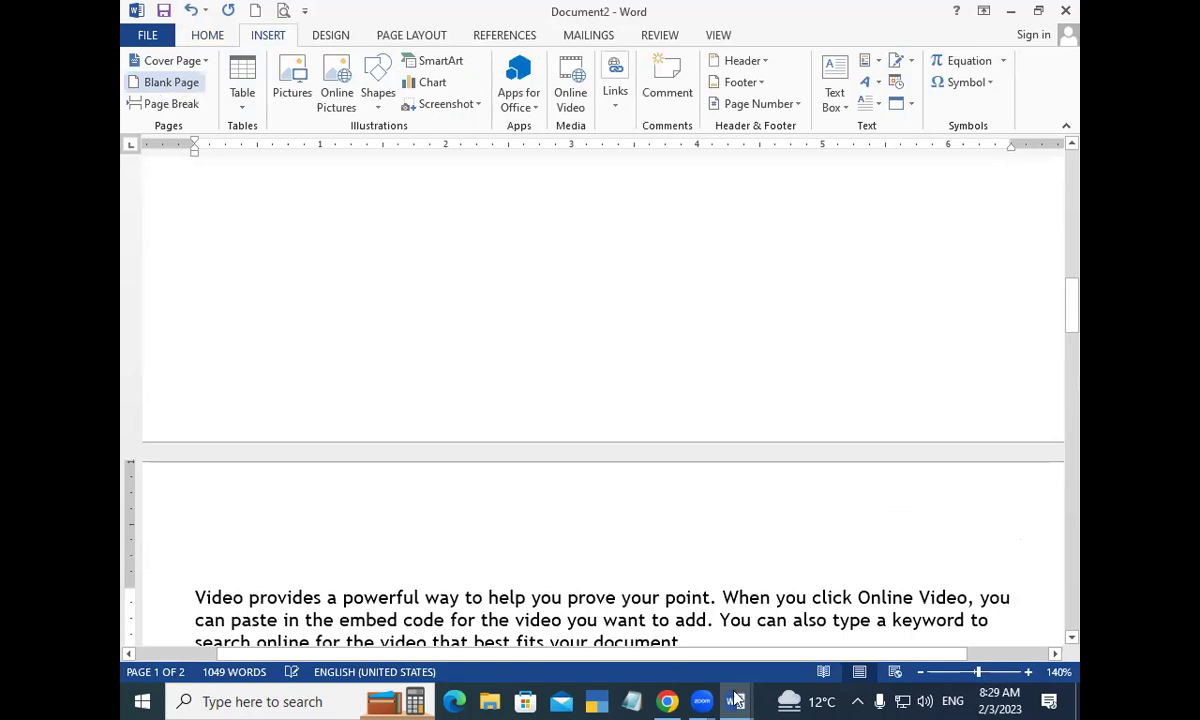
pyautogui.moveTo(734, 699)
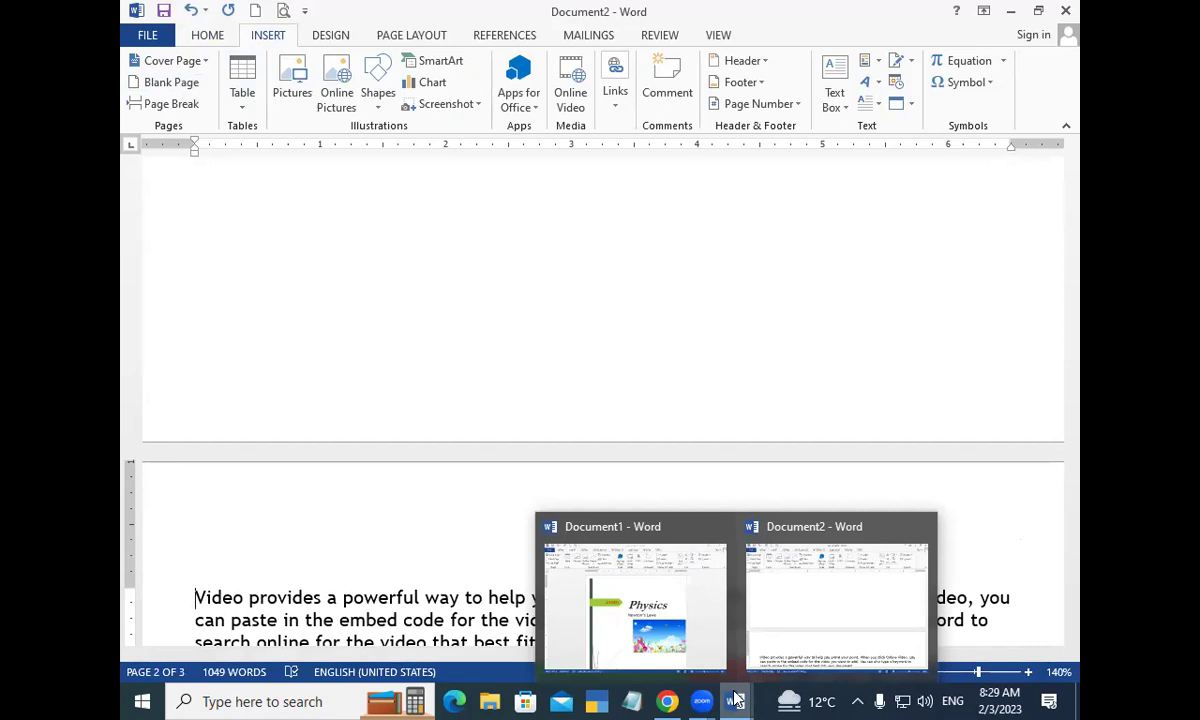
pyautogui.click(563, 281)
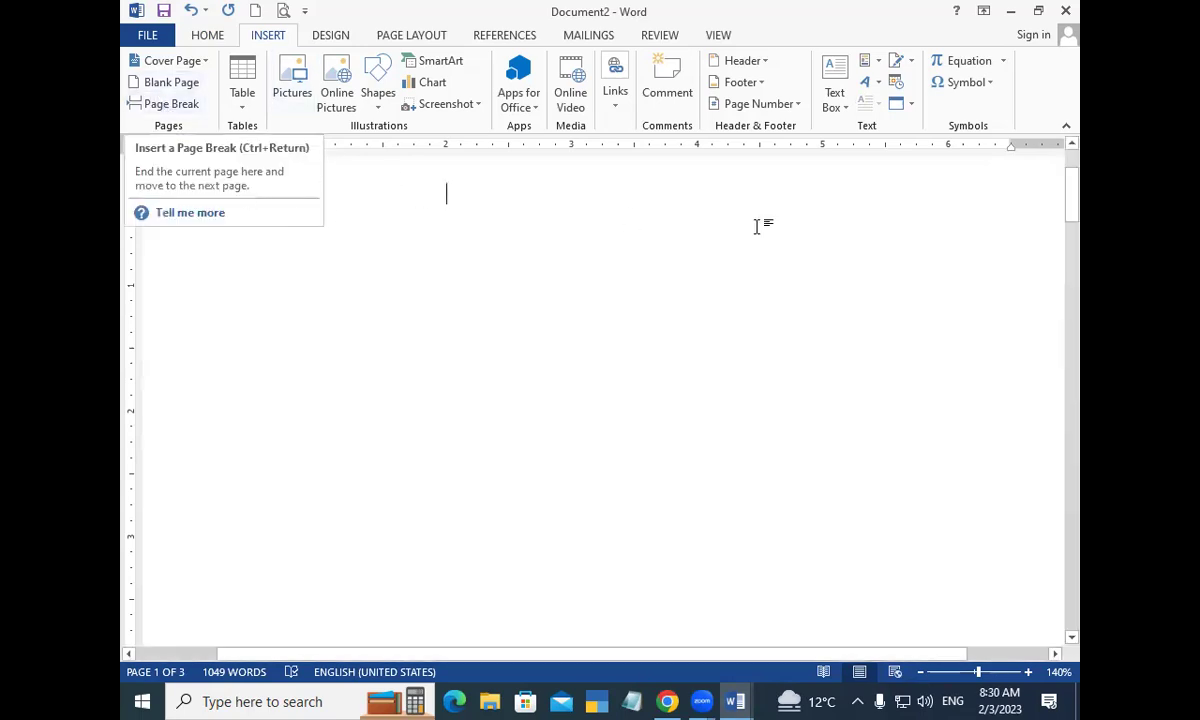
pyautogui.scroll(2, 743, 471)
pyautogui.scroll(-3, 745, 471)
pyautogui.scroll(1, 778, 418)
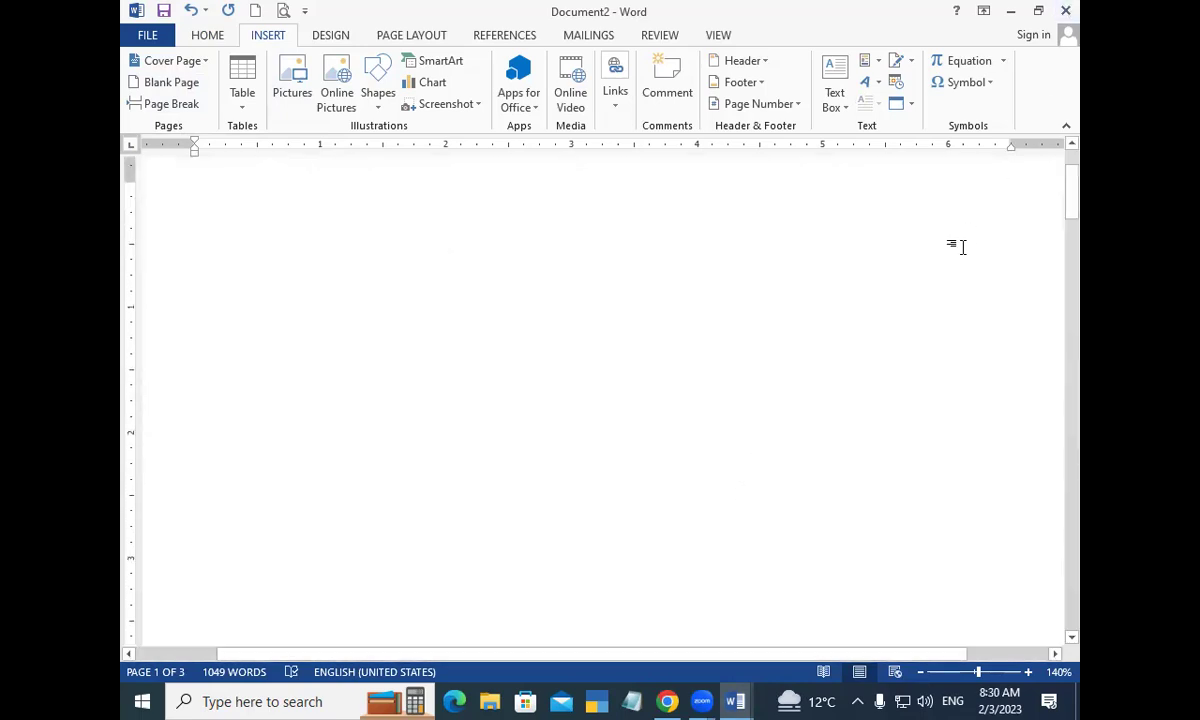
pyautogui.press('Delete')
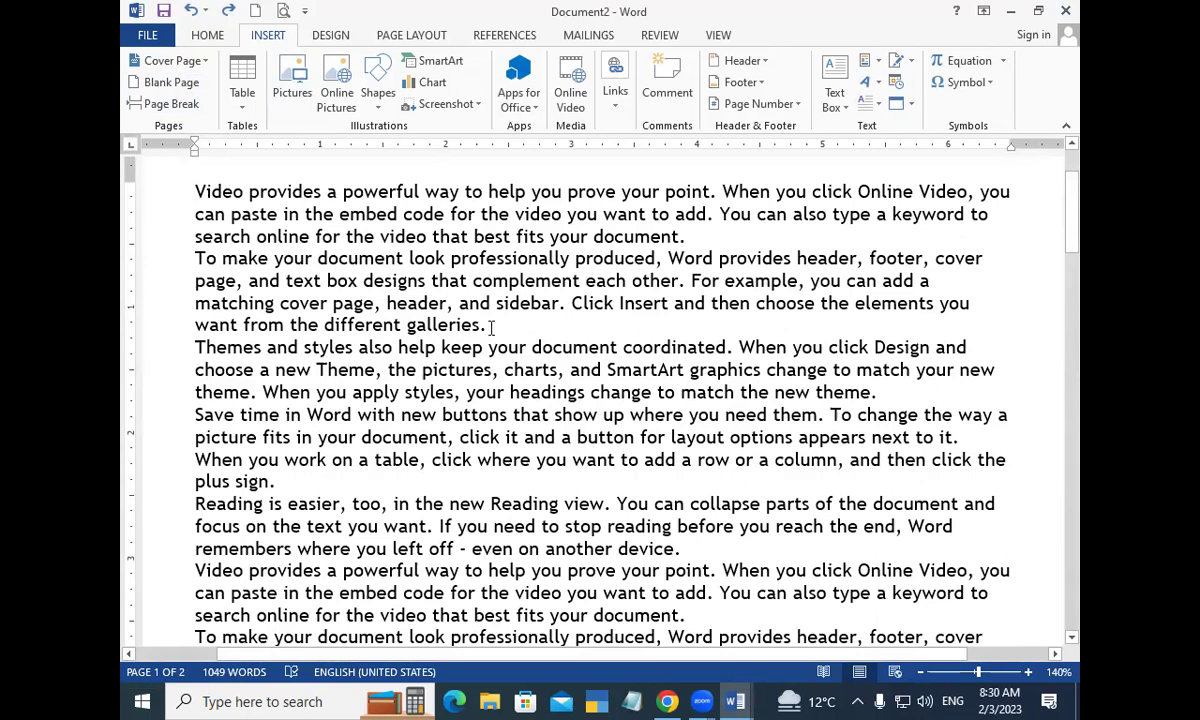
pyautogui.click(488, 327)
pyautogui.tripleClick(489, 328)
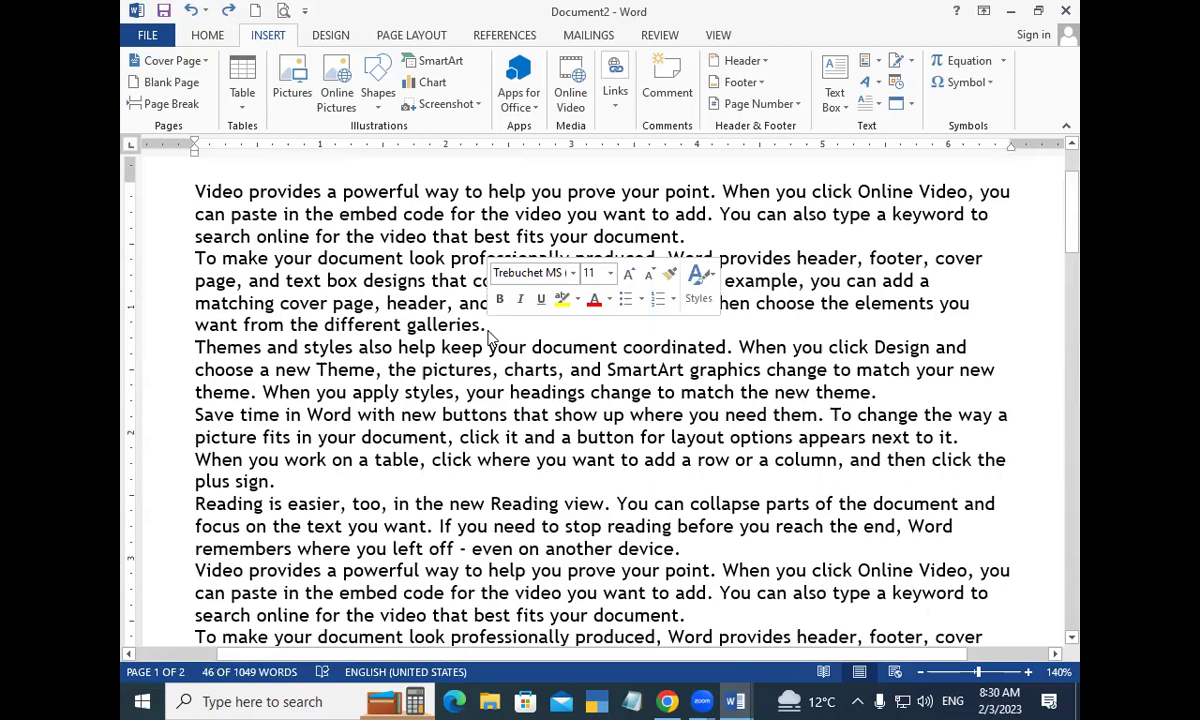
pyautogui.click(565, 470)
pyautogui.scroll(-5, 785, 573)
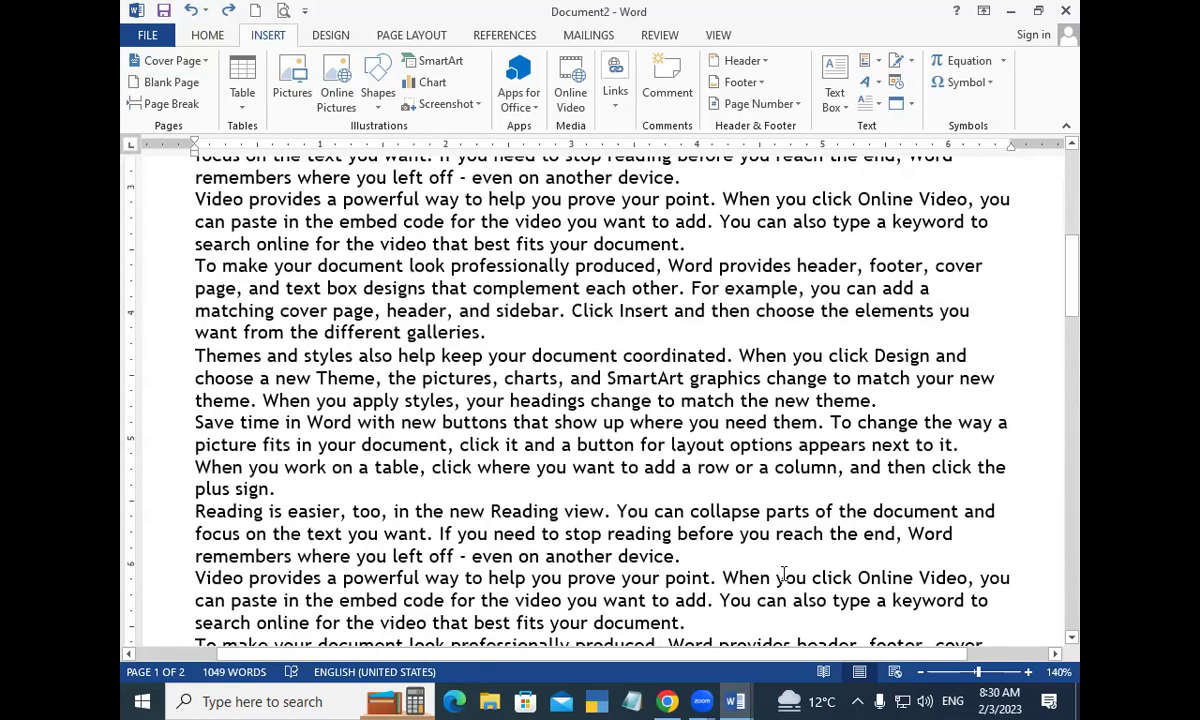
pyautogui.scroll(-10, 806, 492)
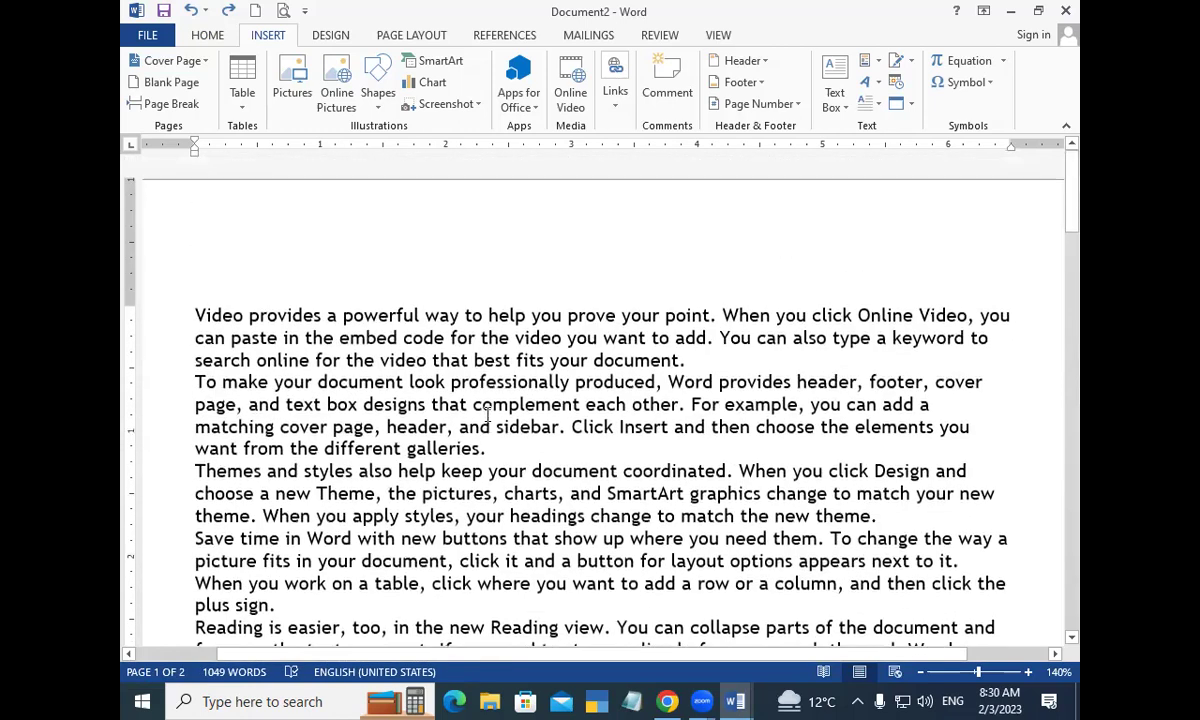
pyautogui.click(492, 448)
# Insert a page break after the paragraph ending "galleries.".
pyautogui.click(172, 106)
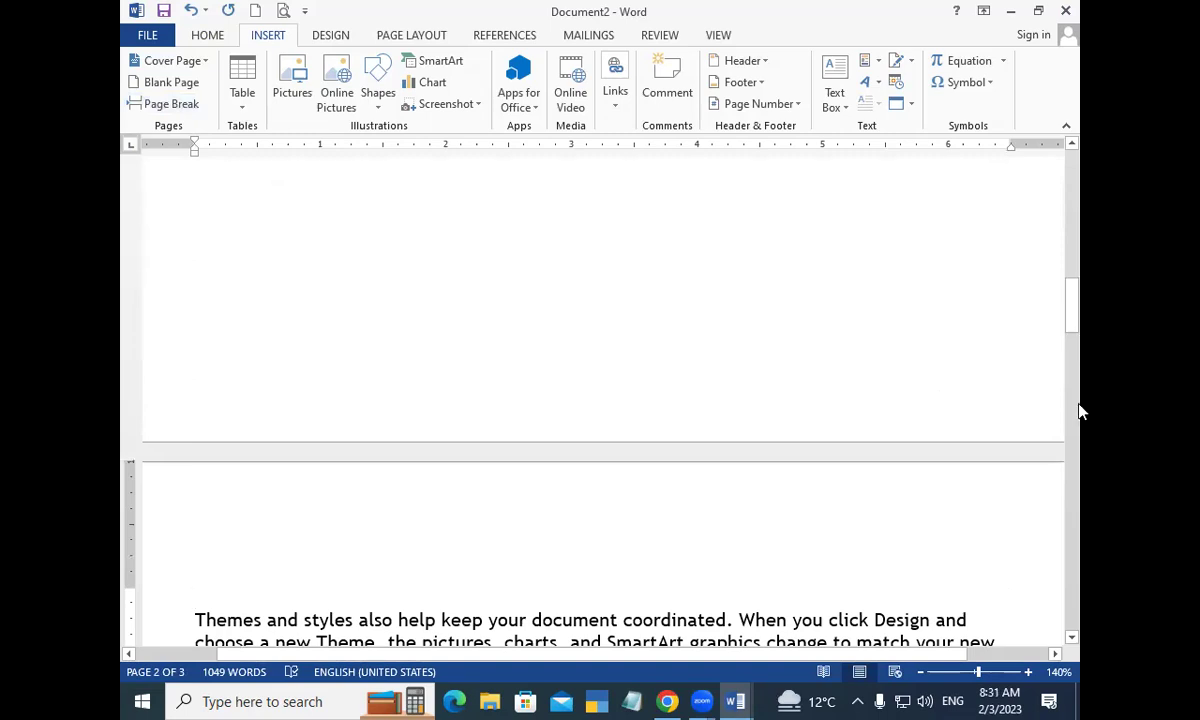
pyautogui.moveTo(1077, 300); pyautogui.dragTo(1078, 182)
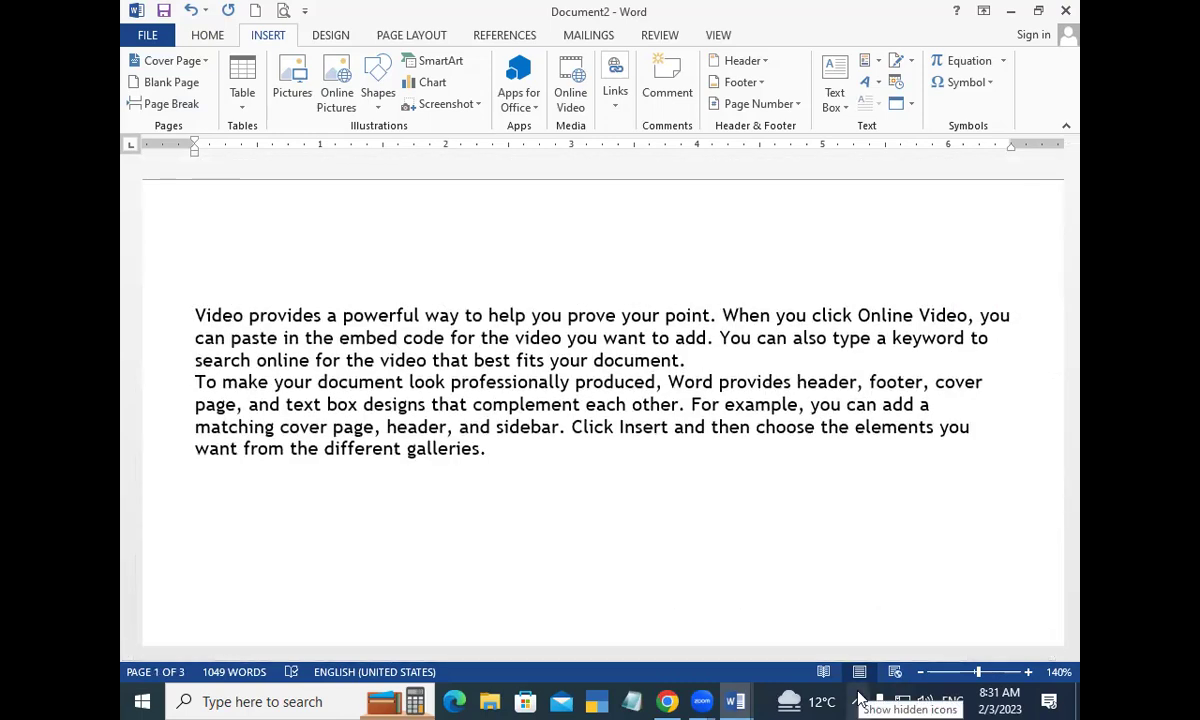
pyautogui.click(1077, 180)
pyautogui.moveTo(1077, 180); pyautogui.dragTo(1076, 360)
# Add a second page break after "plus sign." and return to the top of the document.
pyautogui.click(280, 370)
pyautogui.click(278, 370)
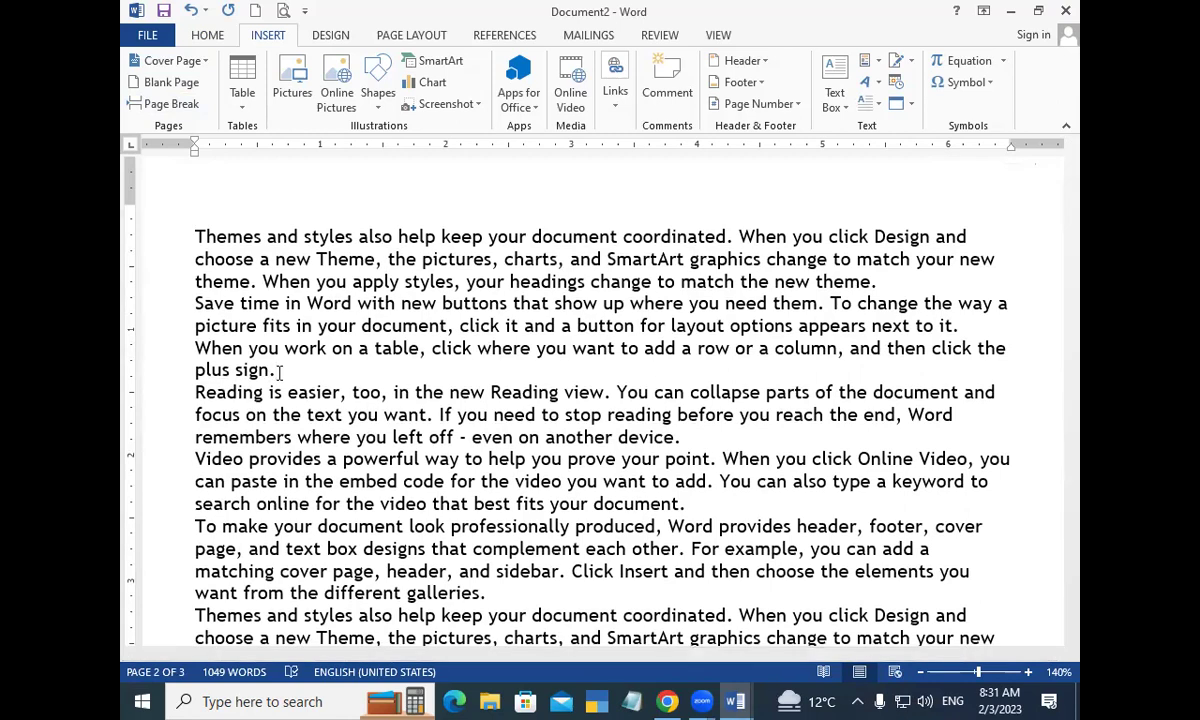
pyautogui.click(170, 104)
pyautogui.moveTo(1078, 390); pyautogui.dragTo(1073, 303)
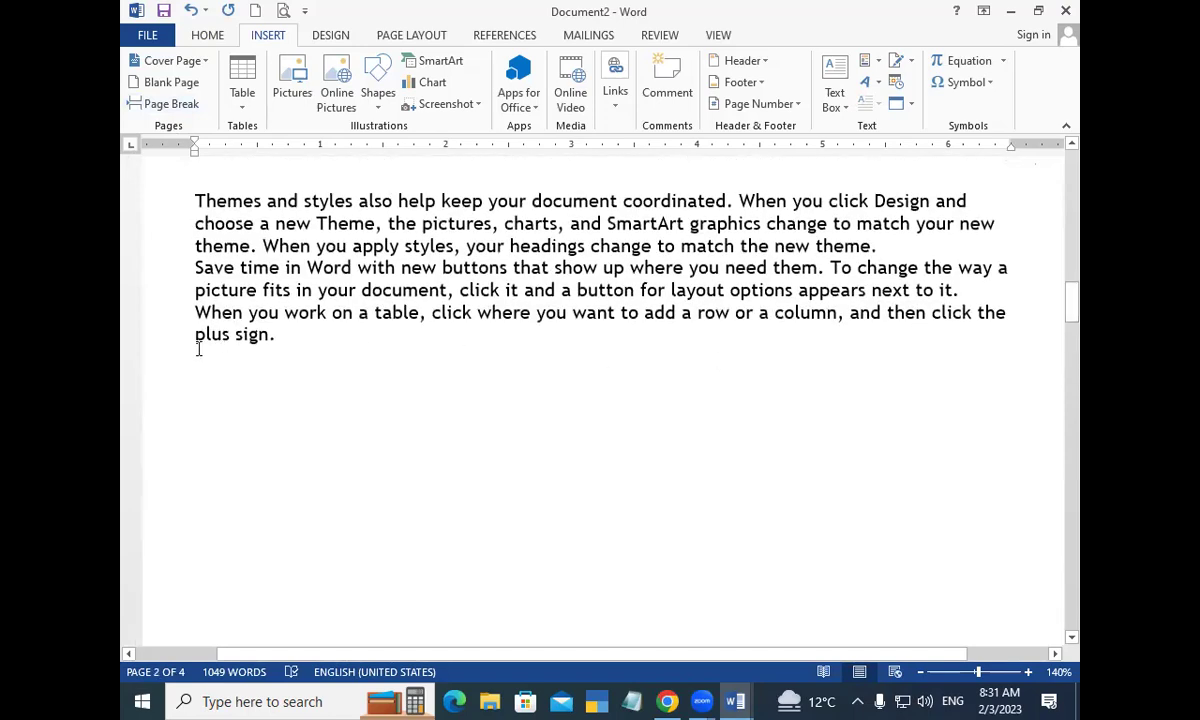
pyautogui.click(288, 341)
pyautogui.moveTo(1069, 316)
pyautogui.mouseDown()
pyautogui.moveTo(1070, 443)
pyautogui.moveTo(1069, 430)
pyautogui.mouseUp()
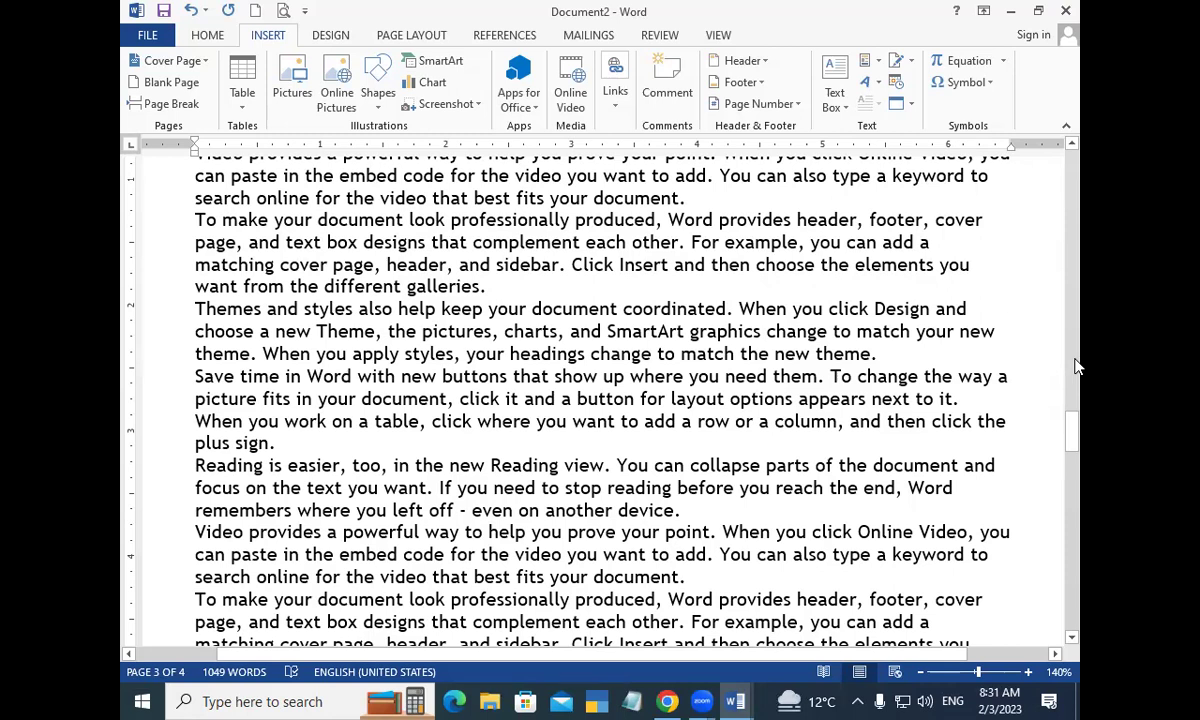
pyautogui.scroll(3, 1000, 400)
pyautogui.scroll(5, 912, 457)
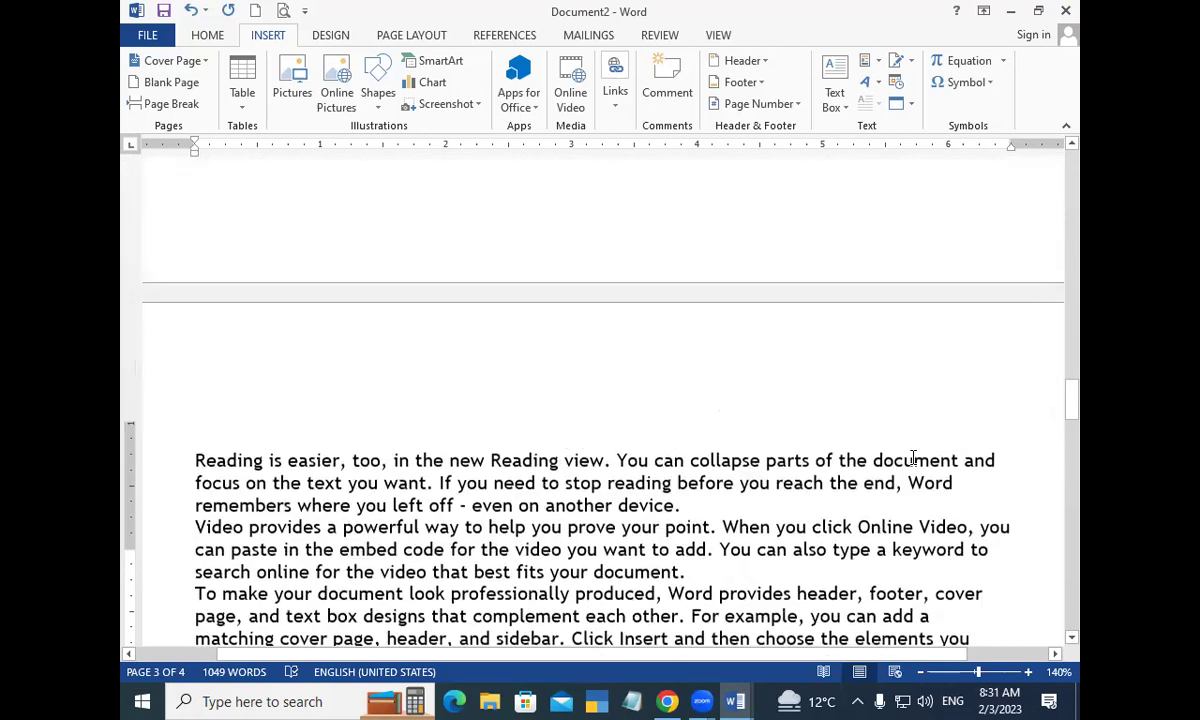
pyautogui.scroll(5, 912, 457)
pyautogui.scroll(5, 912, 457)
pyautogui.scroll(3, 912, 457)
pyautogui.scroll(3, 912, 457)
pyautogui.scroll(4, 912, 457)
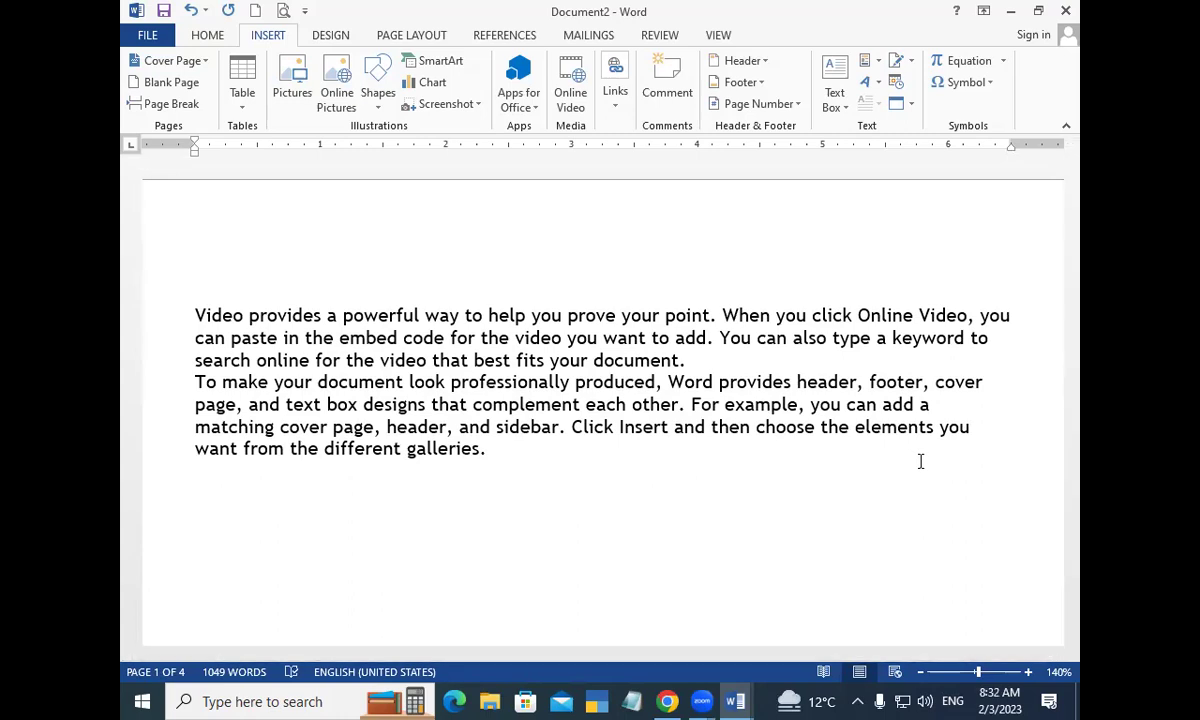
# Copy page 1's two sample paragraphs from "Video" onward and paste them into a new document.
pyautogui.click(195, 315)
pyautogui.keyDown('shift'); pyautogui.click(637, 443); pyautogui.keyUp('shift')
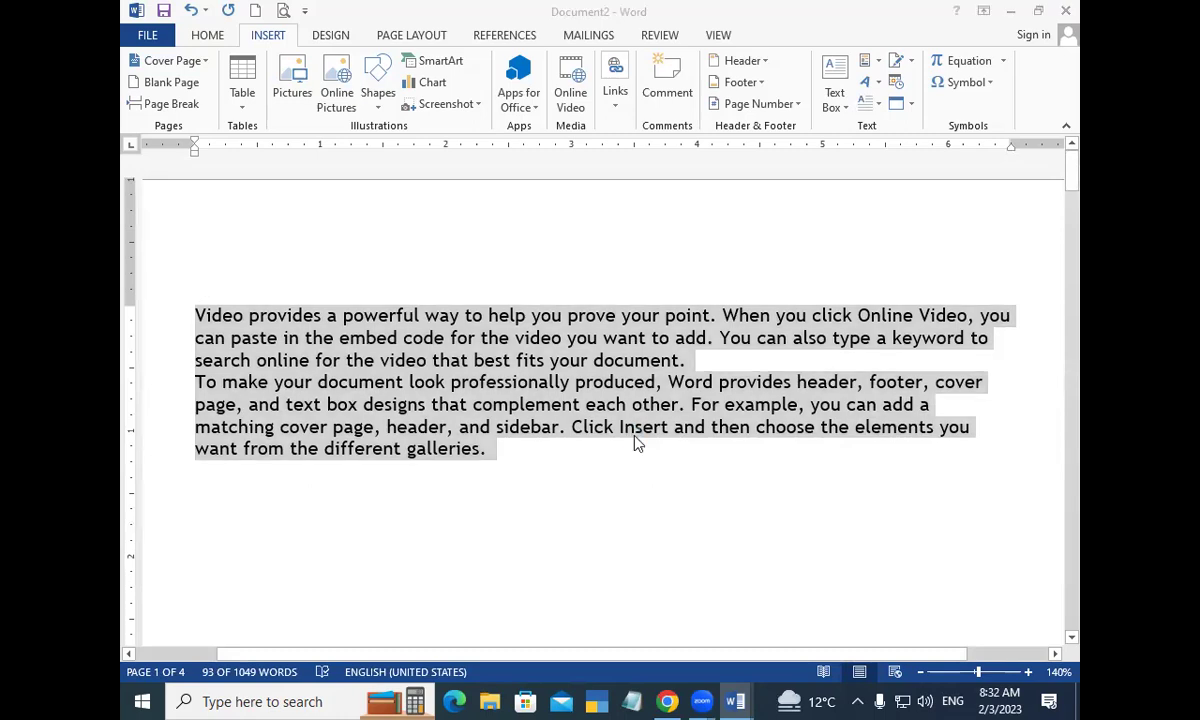
pyautogui.hotkey('ctrl', 'n')
pyautogui.write('Video provides a powerful way to help you prove your point. When you click Online Video, you can paste in the embed code for the video you want to add. You can also type a keyword to search online for the video that best fits your document. To make your document look professionally produced, Word provides header, footer, cover page, and text box designs that complement each other. For example, you can add a matching cover page, header, and sidebar. Click Insert and then choose the elements you want from the different galleries.')
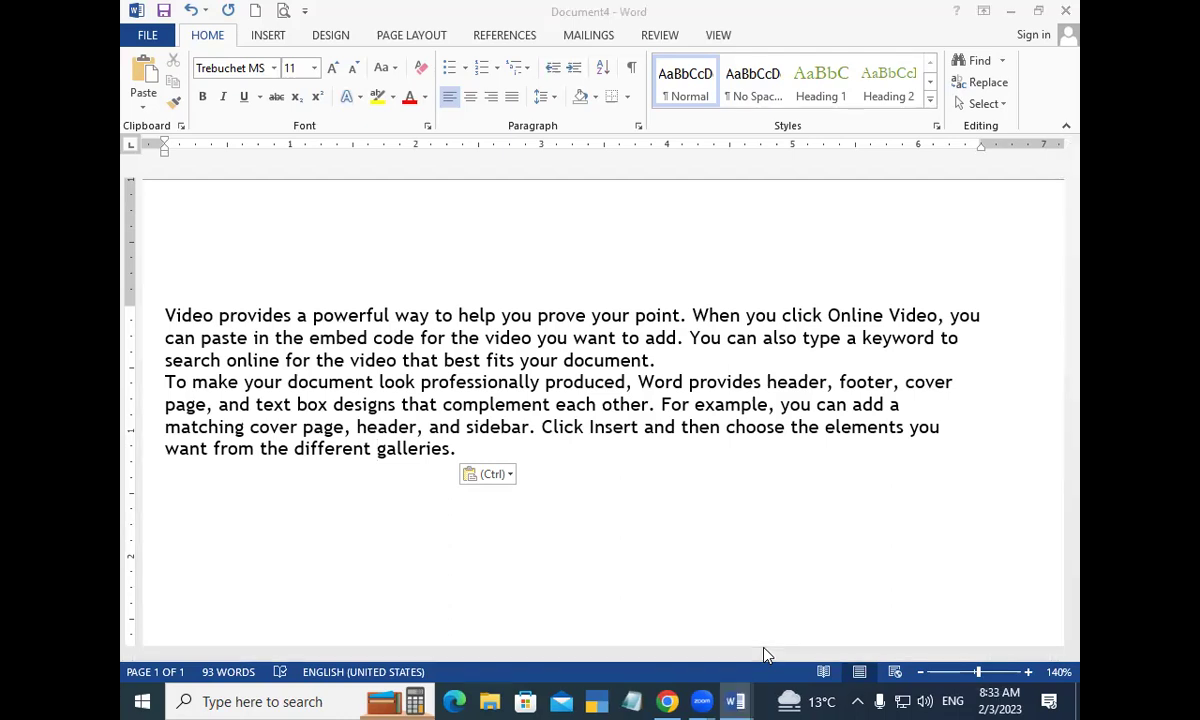
pyautogui.click(378, 450)
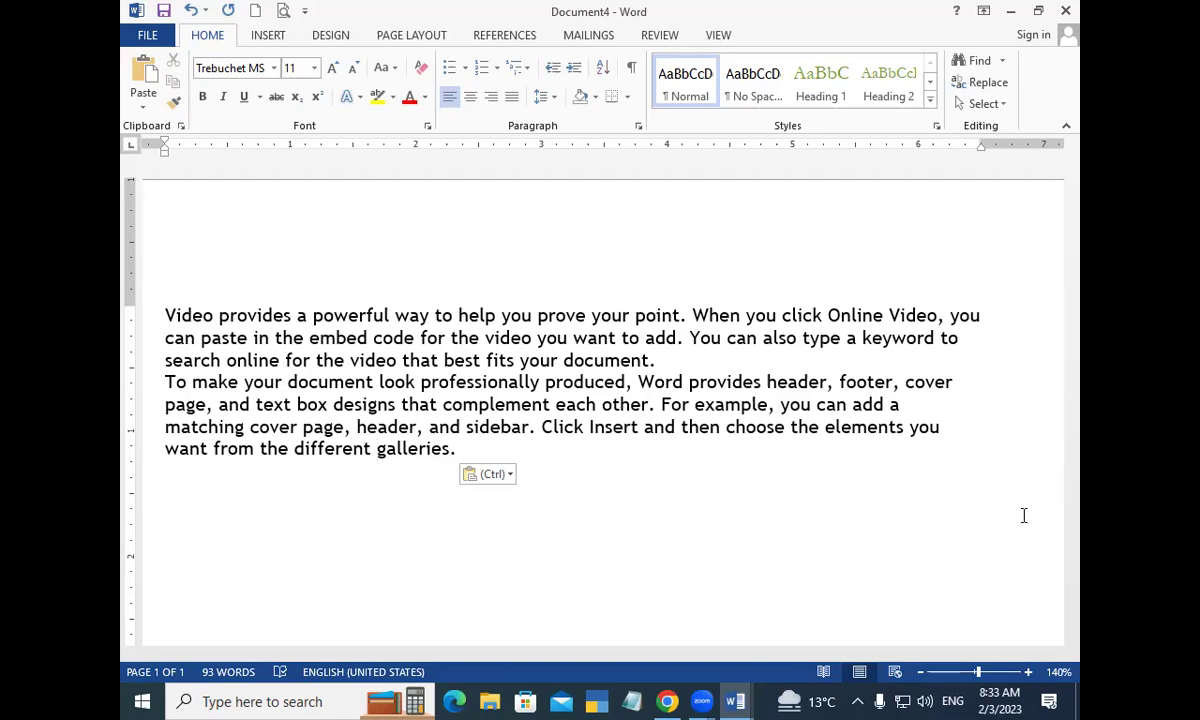
pyautogui.press('Home')
pyautogui.press('End')
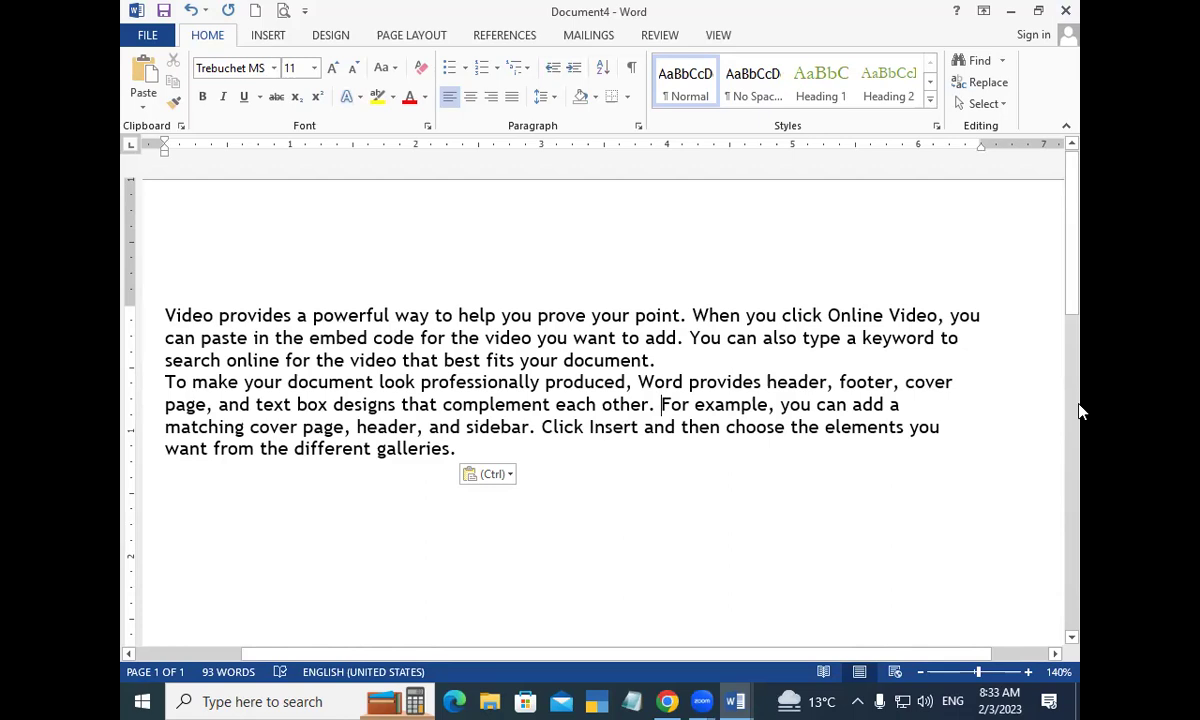
pyautogui.hotkey('ctrl', 'Home')
pyautogui.hotkey('ctrl', 'End')
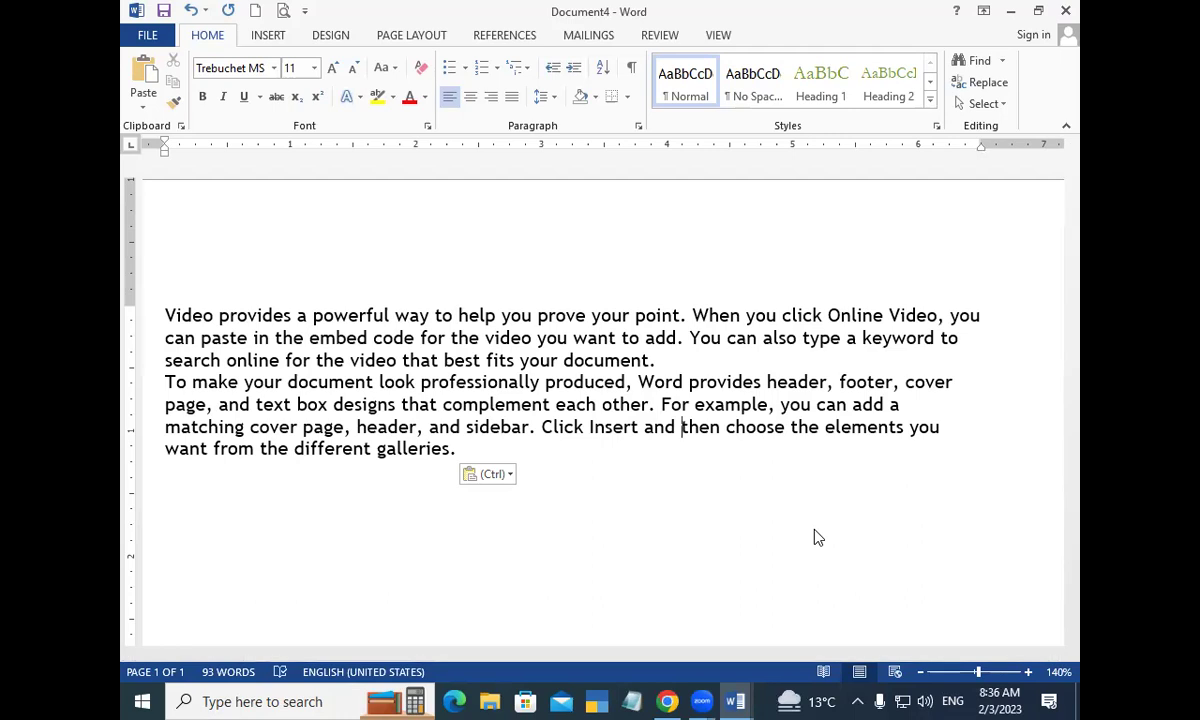
pyautogui.press('Down')
# Delete all the text from "Video" to "galleries." so Document4 has 0 words.
pyautogui.click(272, 36)
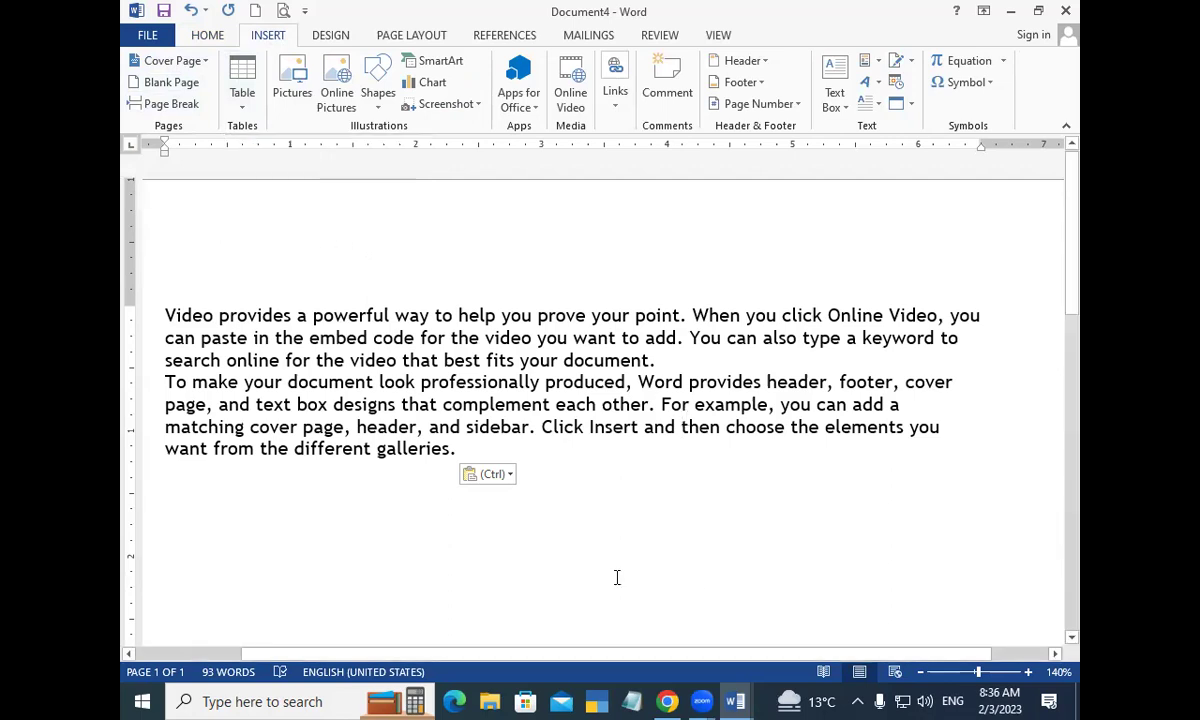
pyautogui.moveTo(458, 449); pyautogui.dragTo(190, 302)
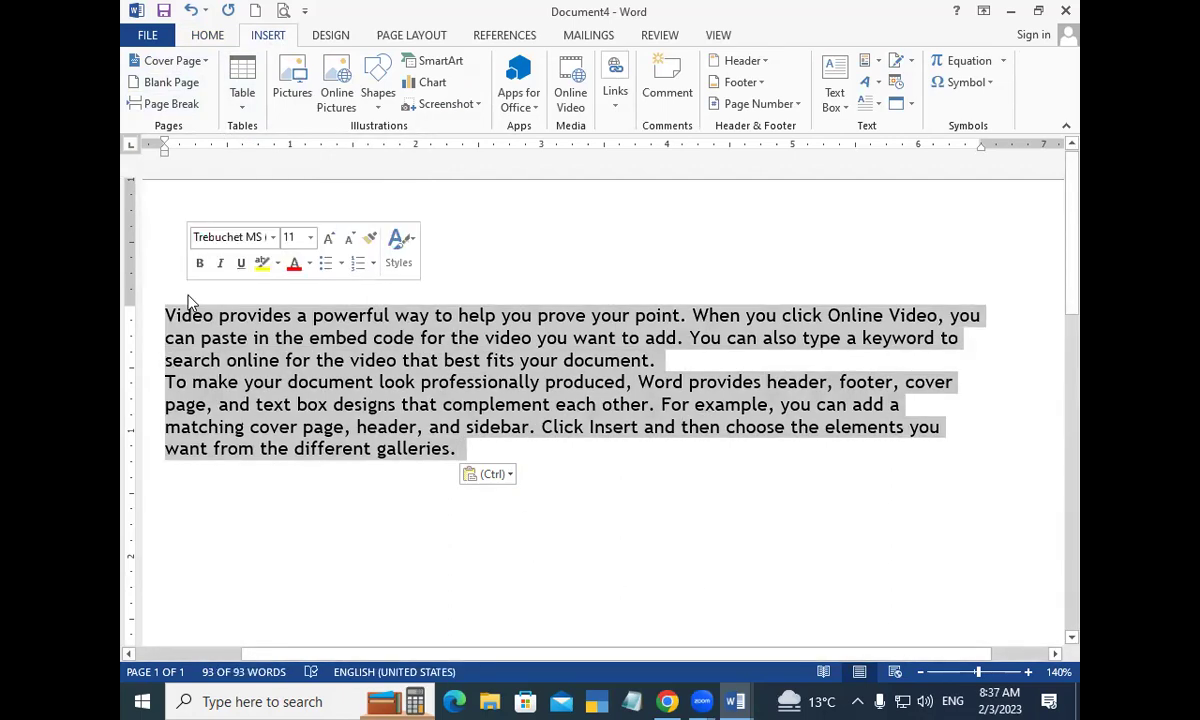
pyautogui.press('Delete')
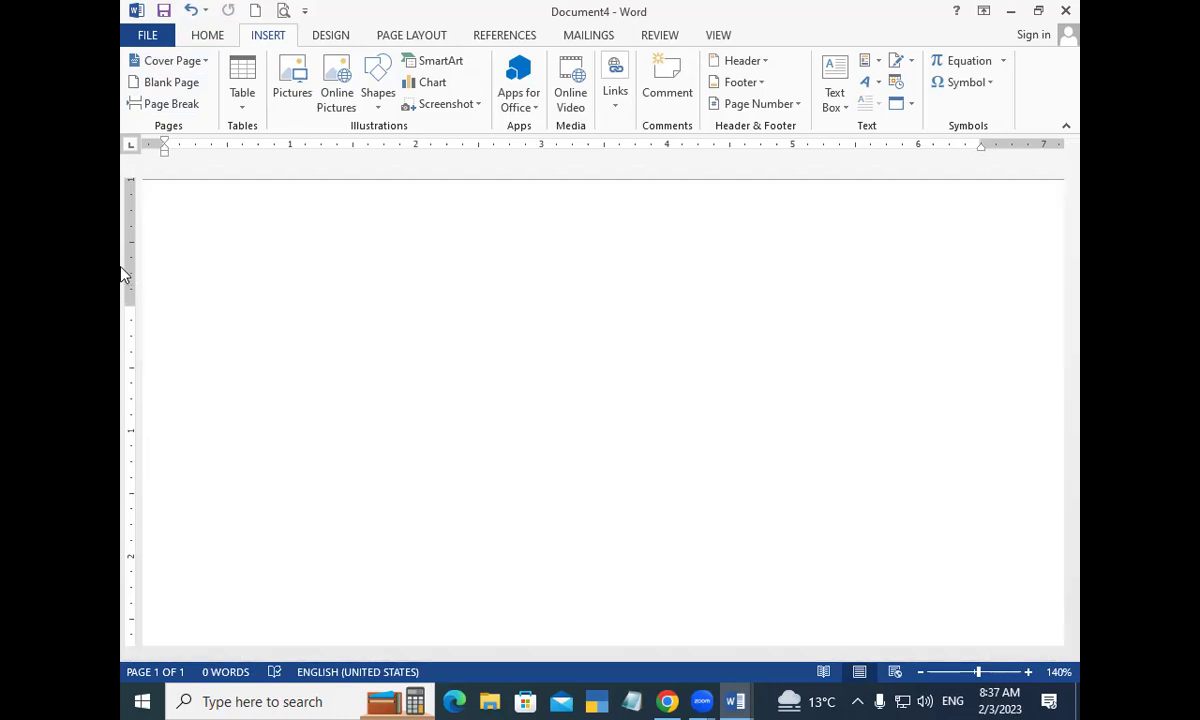
# Insert a 6x1 table (six columns, one row) from the Table grid.
pyautogui.click(243, 100)
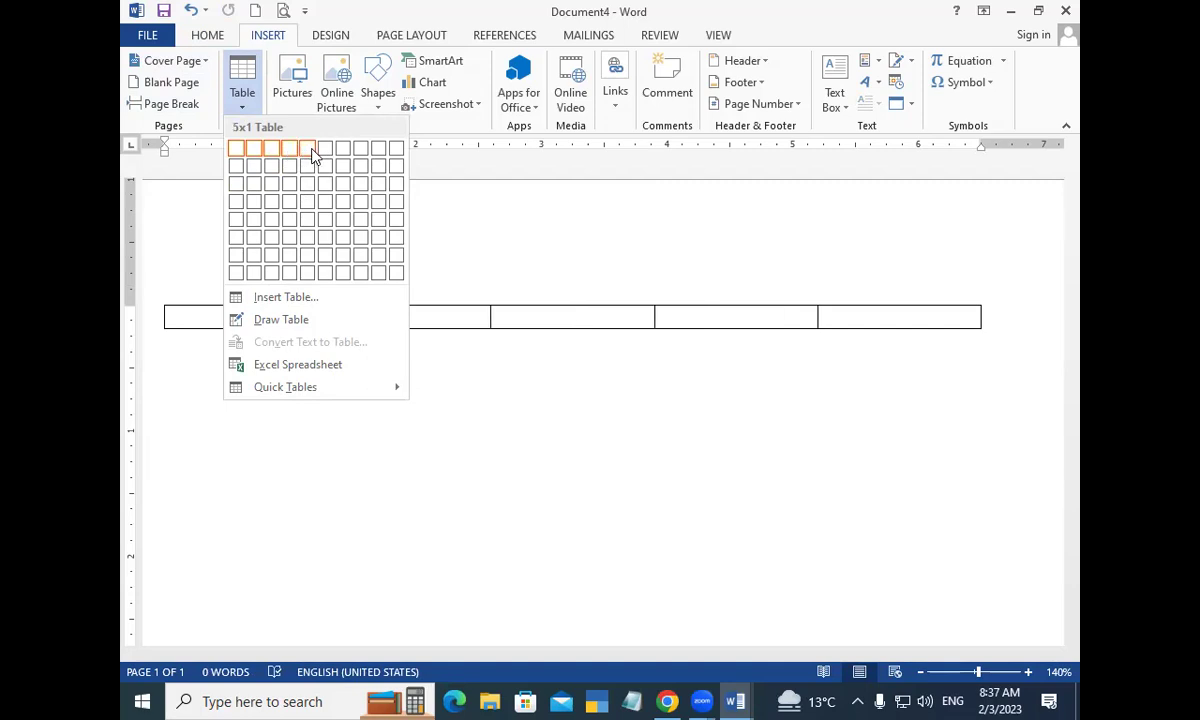
pyautogui.click(325, 150)
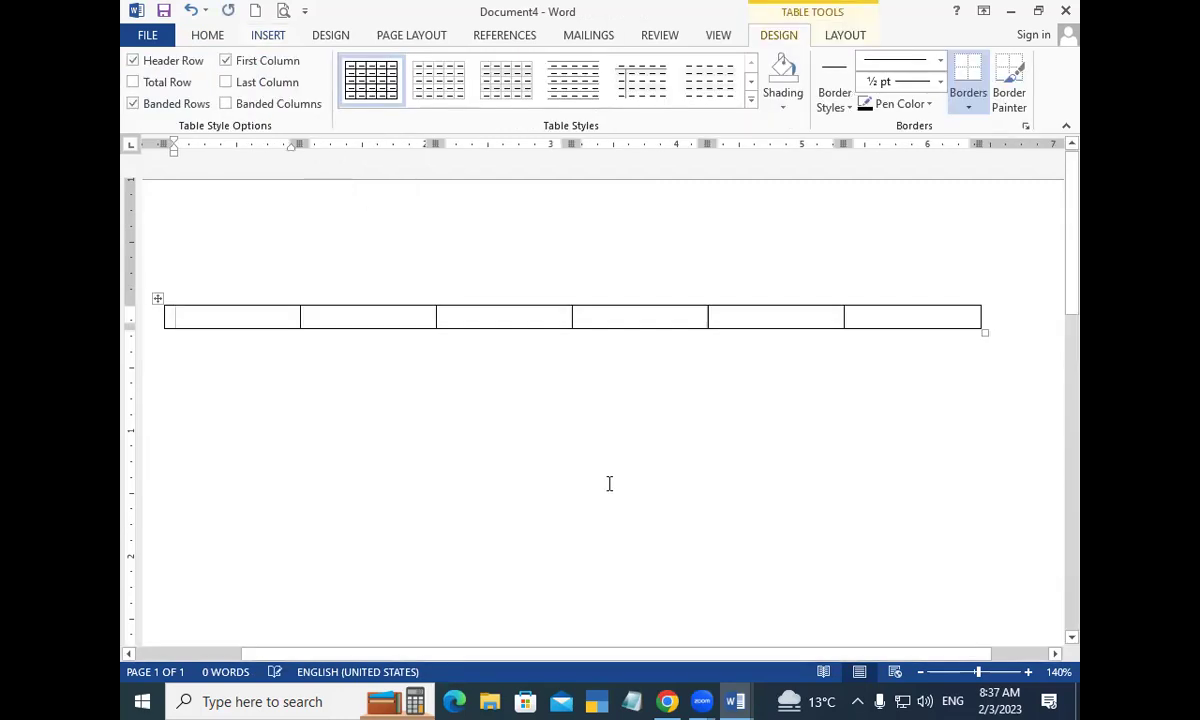
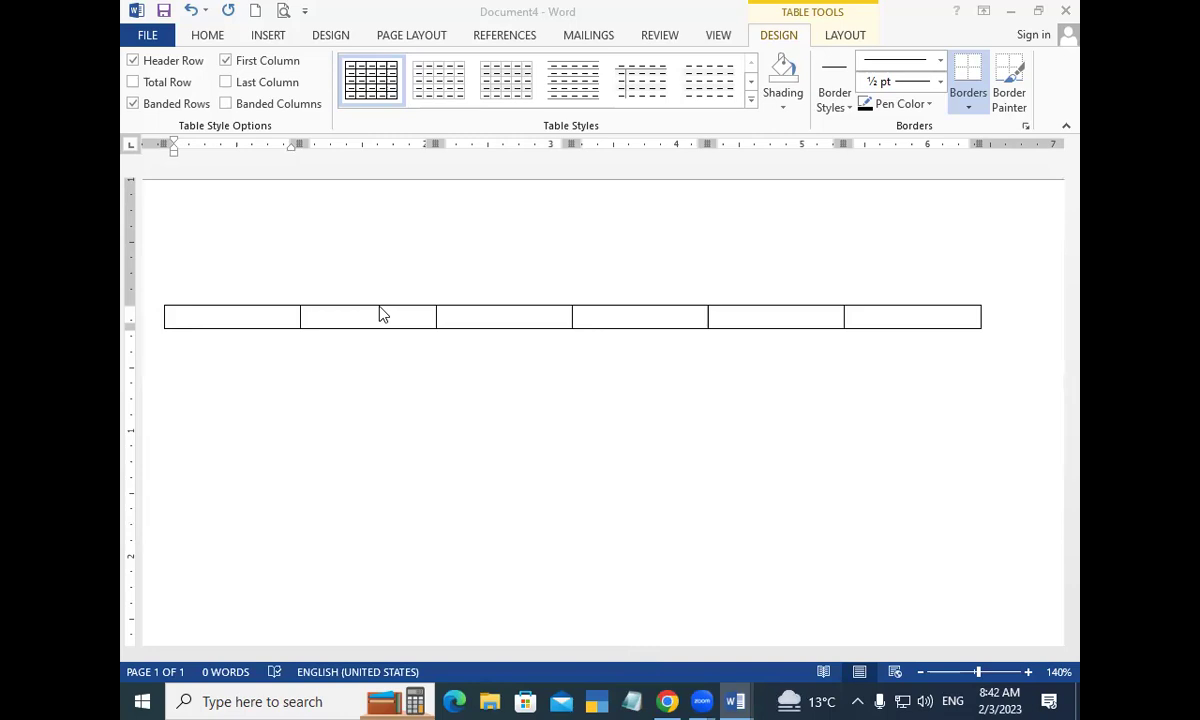
# Add two rows to the empty six-column table by tabbing past its last cell.
pyautogui.click(274, 318)
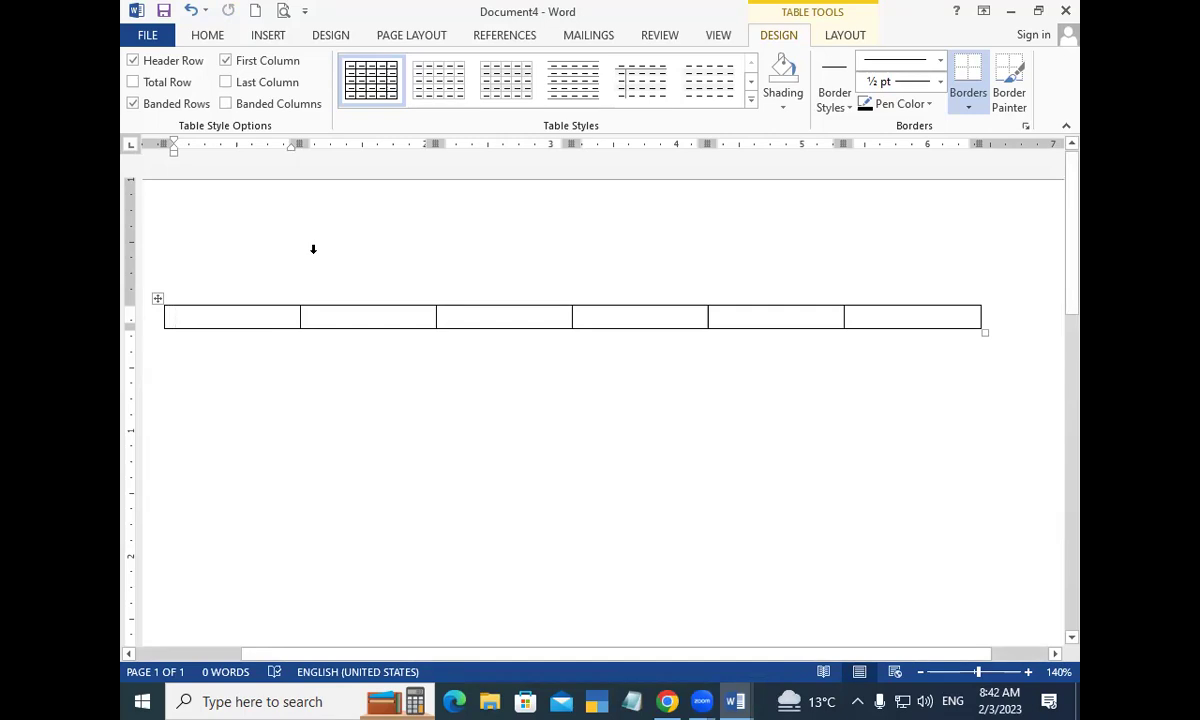
pyautogui.press('Tab')
pyautogui.press('Tab')
pyautogui.press('Tab')
pyautogui.press('Tab')
pyautogui.press('Tab')
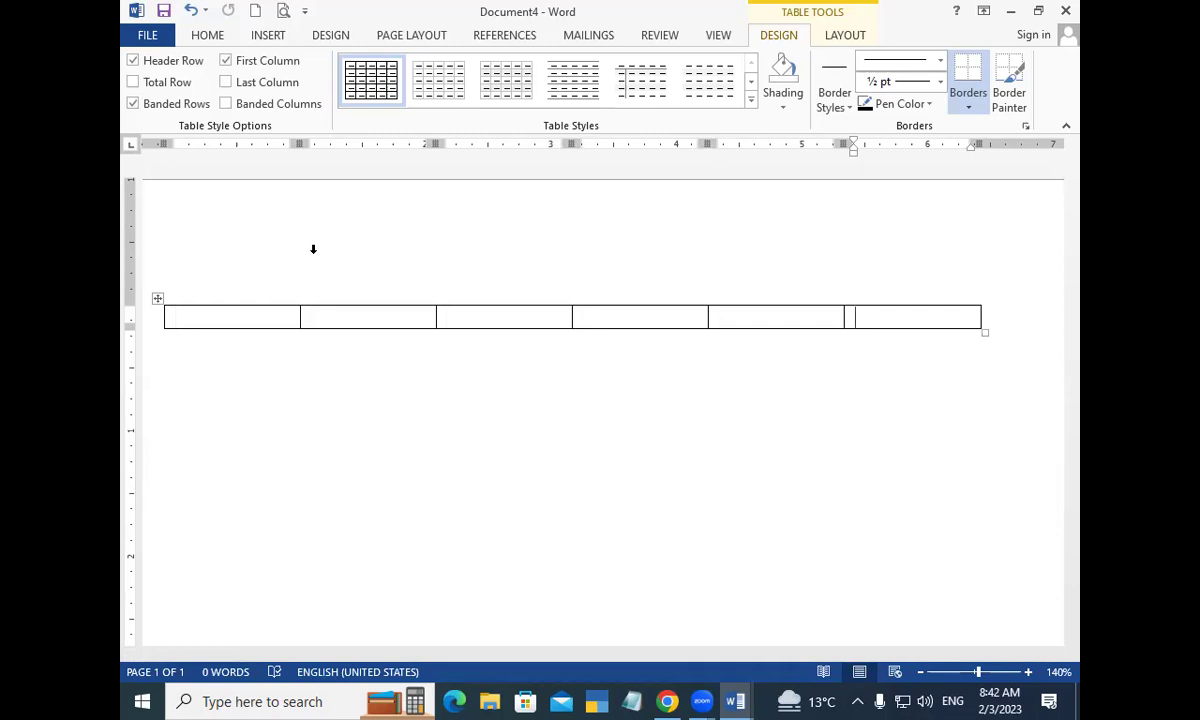
pyautogui.press('Tab')
pyautogui.press('Tab')
pyautogui.press('Tab')
pyautogui.press('Tab')
pyautogui.press('Tab')
pyautogui.press('Tab')
pyautogui.press('Tab')
pyautogui.press('Tab')
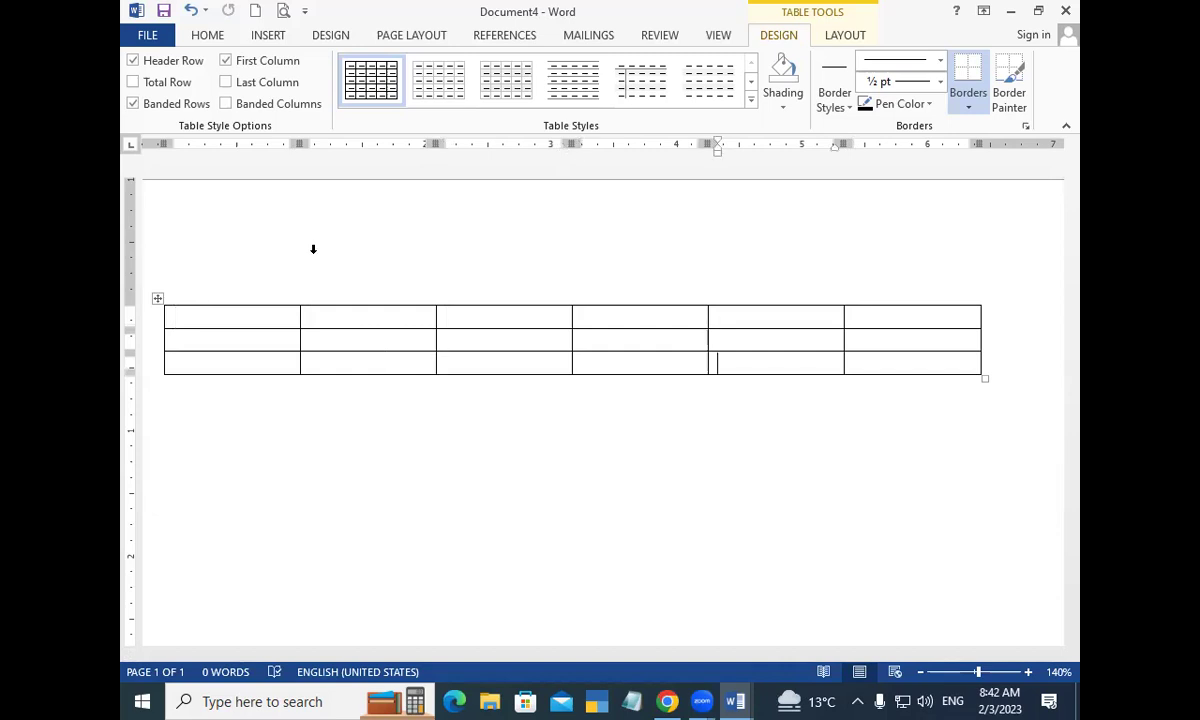
pyautogui.press('Tab')
pyautogui.press('Tab')
pyautogui.press('Tab')
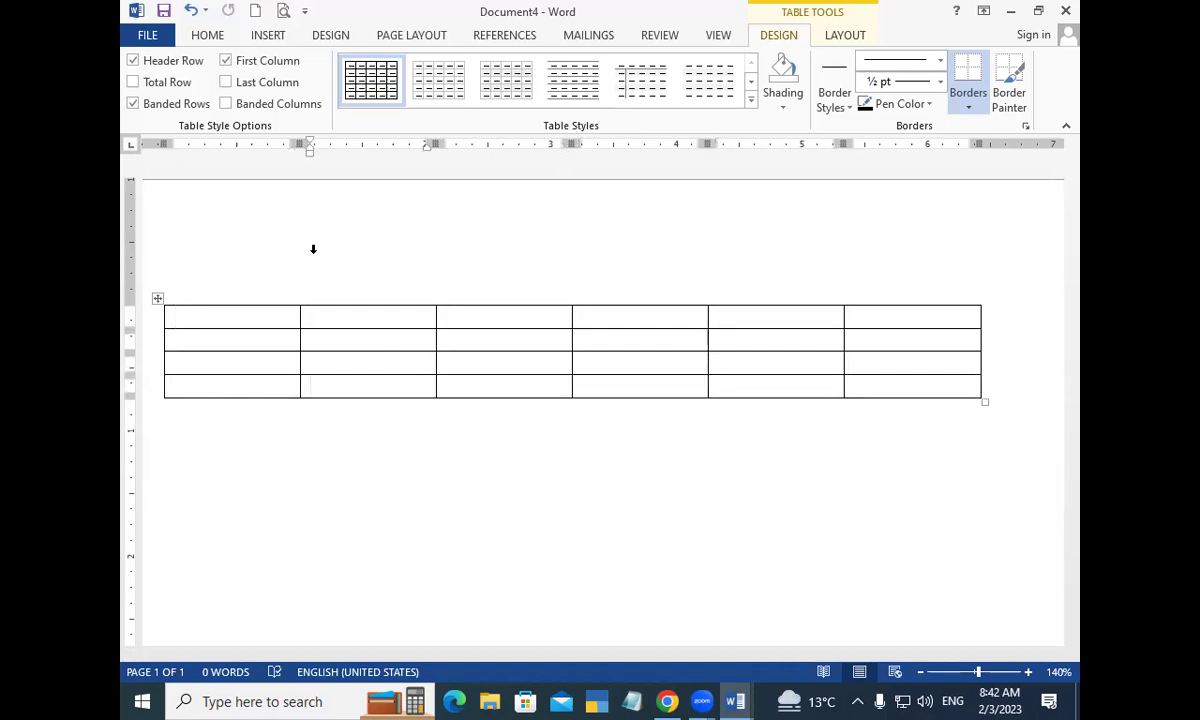
# Enter REG NO in the first header cell, replacing the mistyped STD NAME.
pyautogui.click(221, 320)
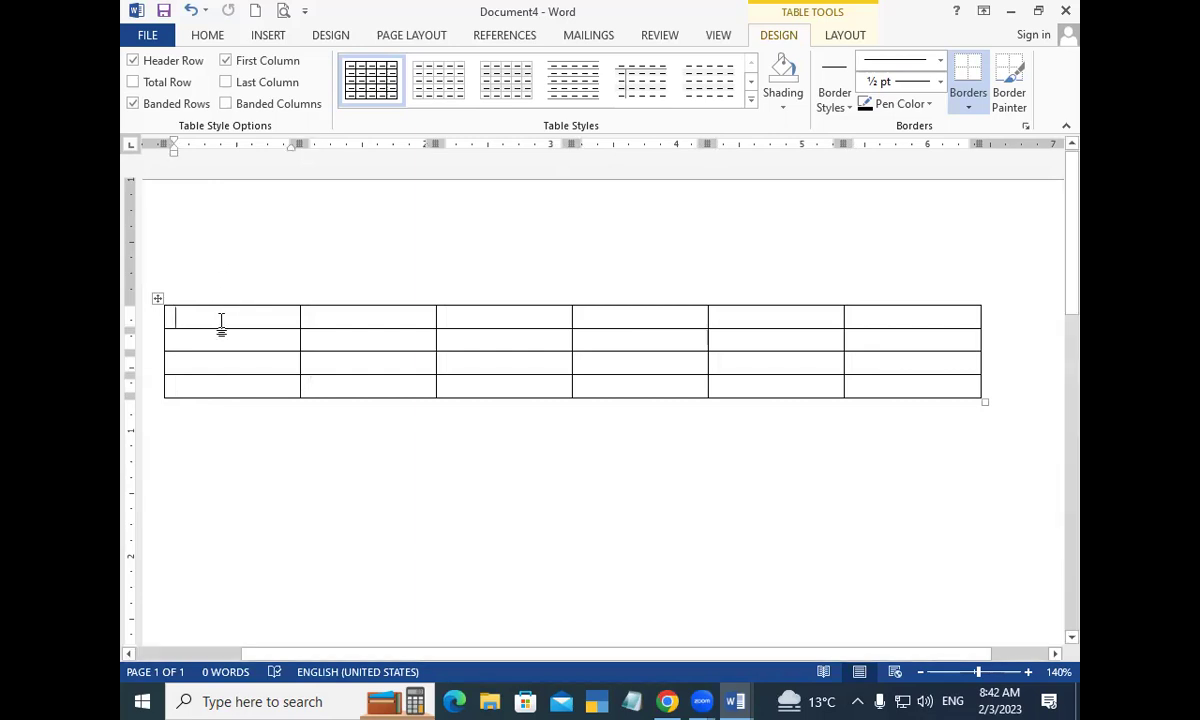
pyautogui.write('STD NAME')
pyautogui.press('Tab')
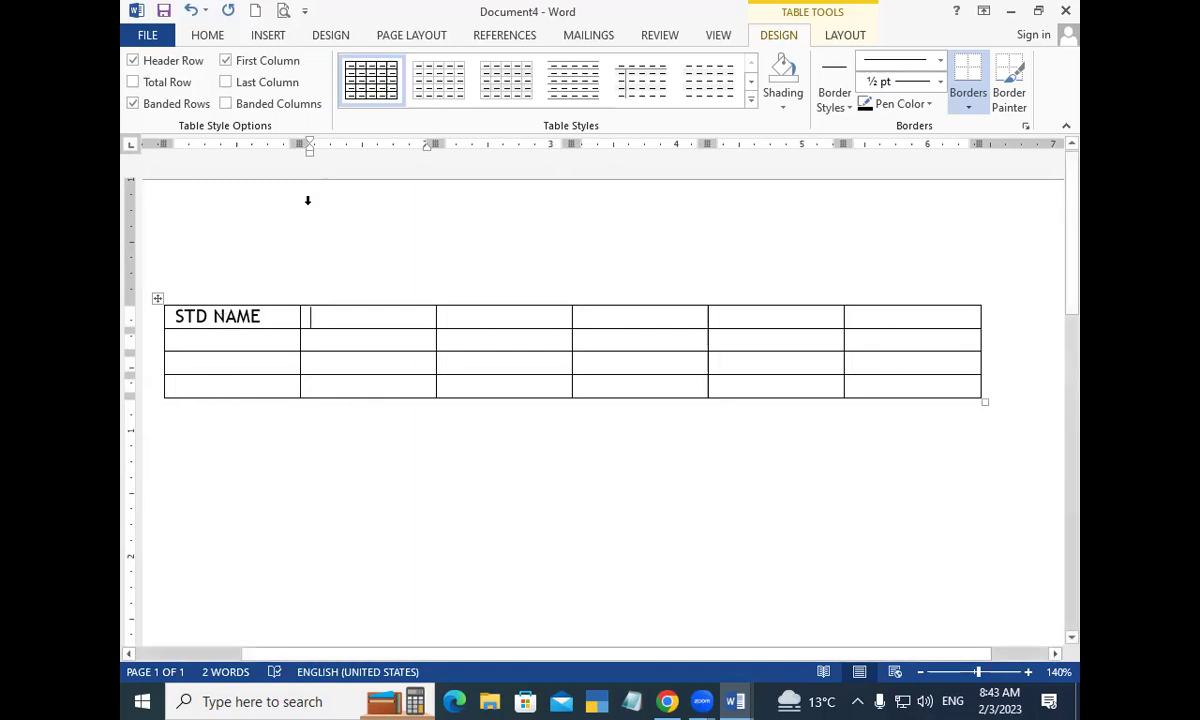
pyautogui.moveTo(260, 322); pyautogui.dragTo(140, 318)
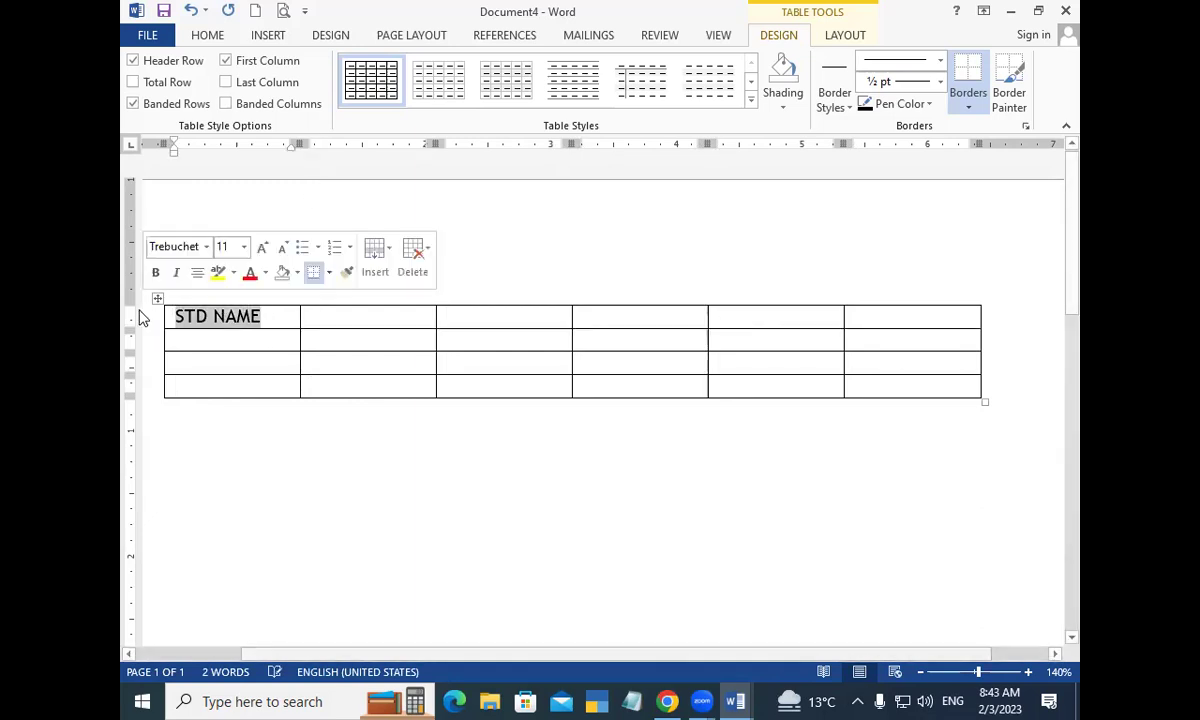
pyautogui.write('RE')
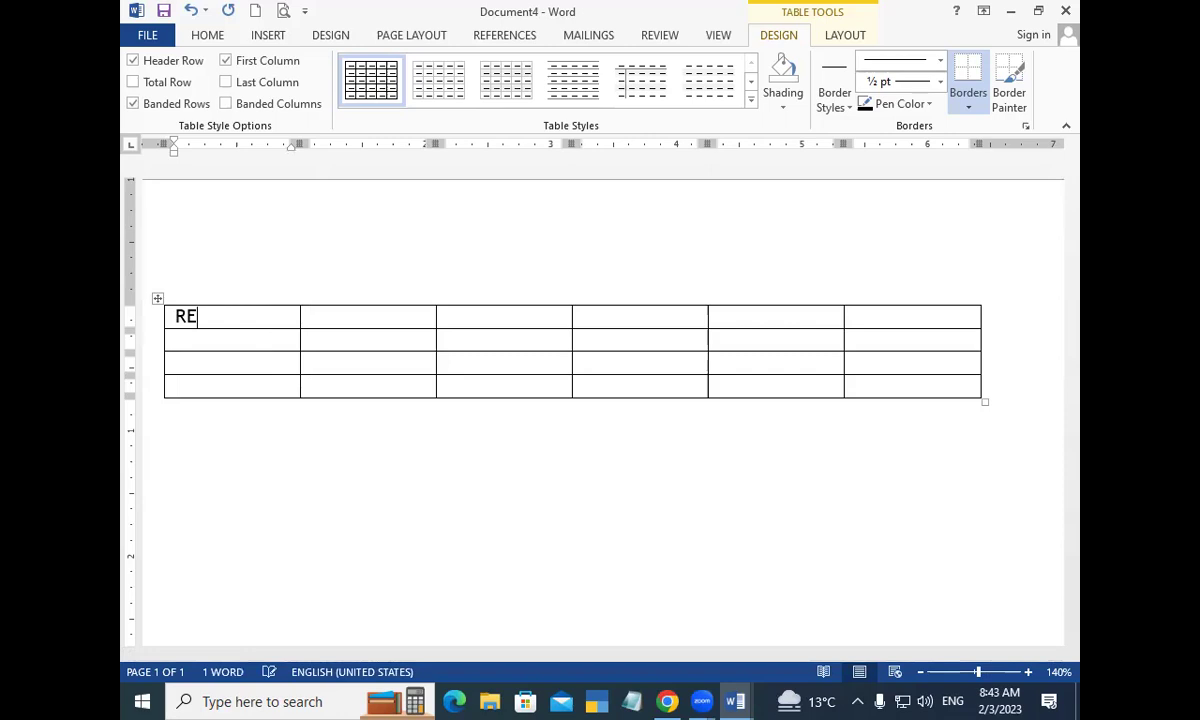
pyautogui.write('G NO')
# Fill the remaining header cells with STD NAME, COURSE, FEE, PAID and DUE.
pyautogui.press('Tab')
pyautogui.write('STD NAME')
pyautogui.press('Tab')
pyautogui.write('COURSE')
pyautogui.press('Tab')
pyautogui.write('FEE')
pyautogui.press('Tab')
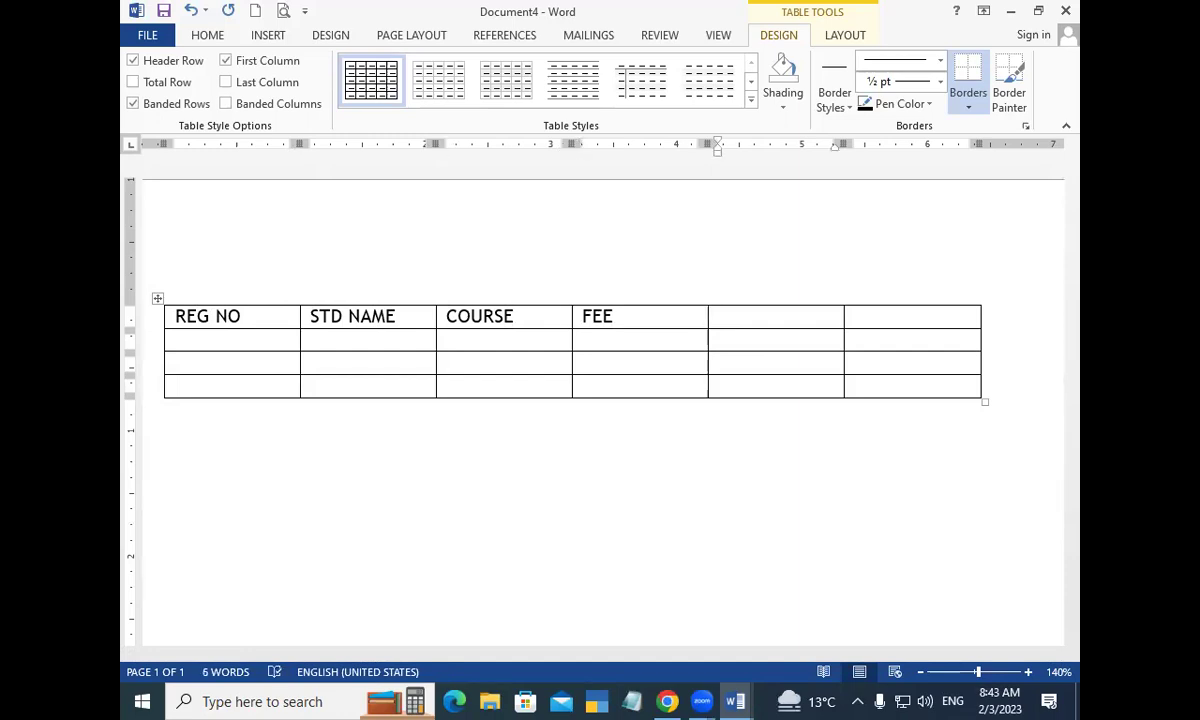
pyautogui.write('PAID')
pyautogui.press('Tab')
pyautogui.write('DUE')
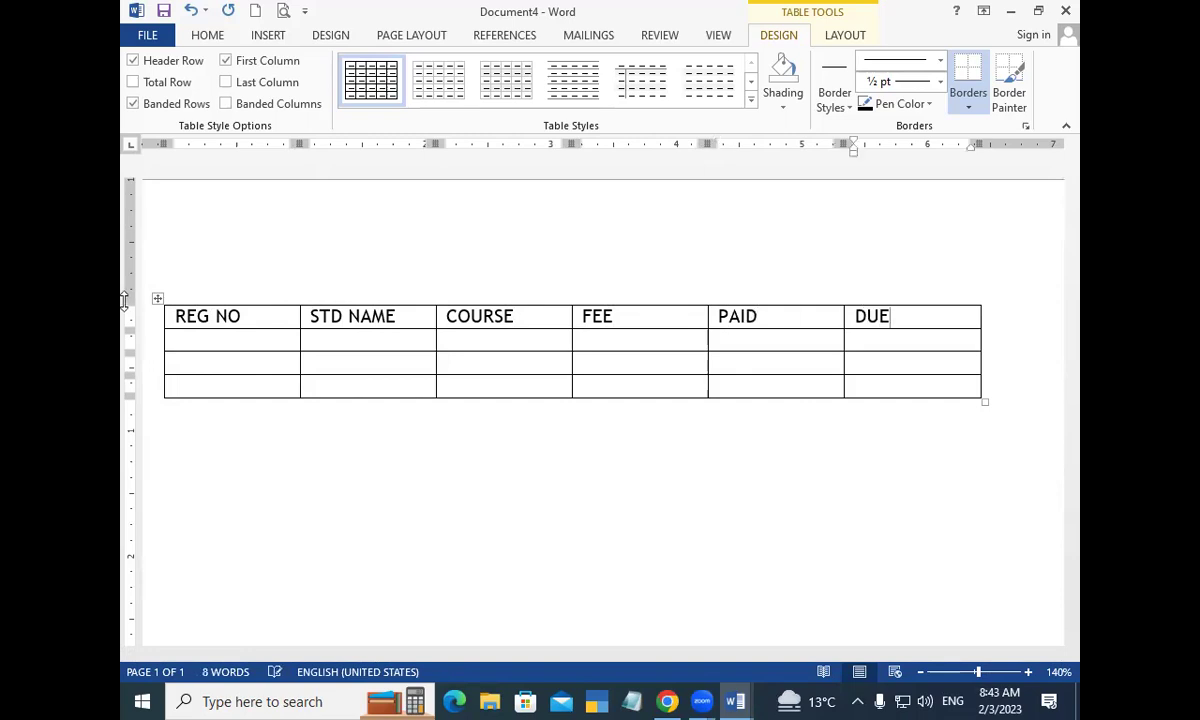
# Enter the student's registration number, name and course ADCA in row 2.
pyautogui.click(255, 340)
pyautogui.write('406')
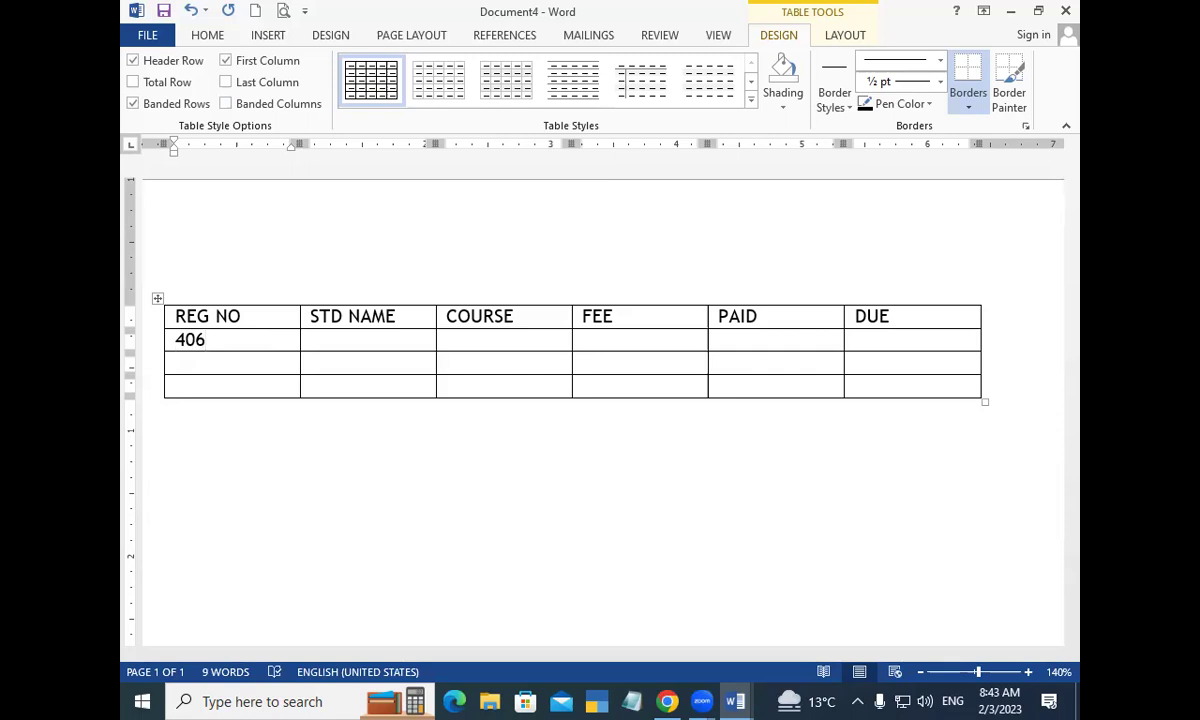
pyautogui.write('3')
pyautogui.press('Tab')
pyautogui.write('ASHISH')
pyautogui.press('Tab')
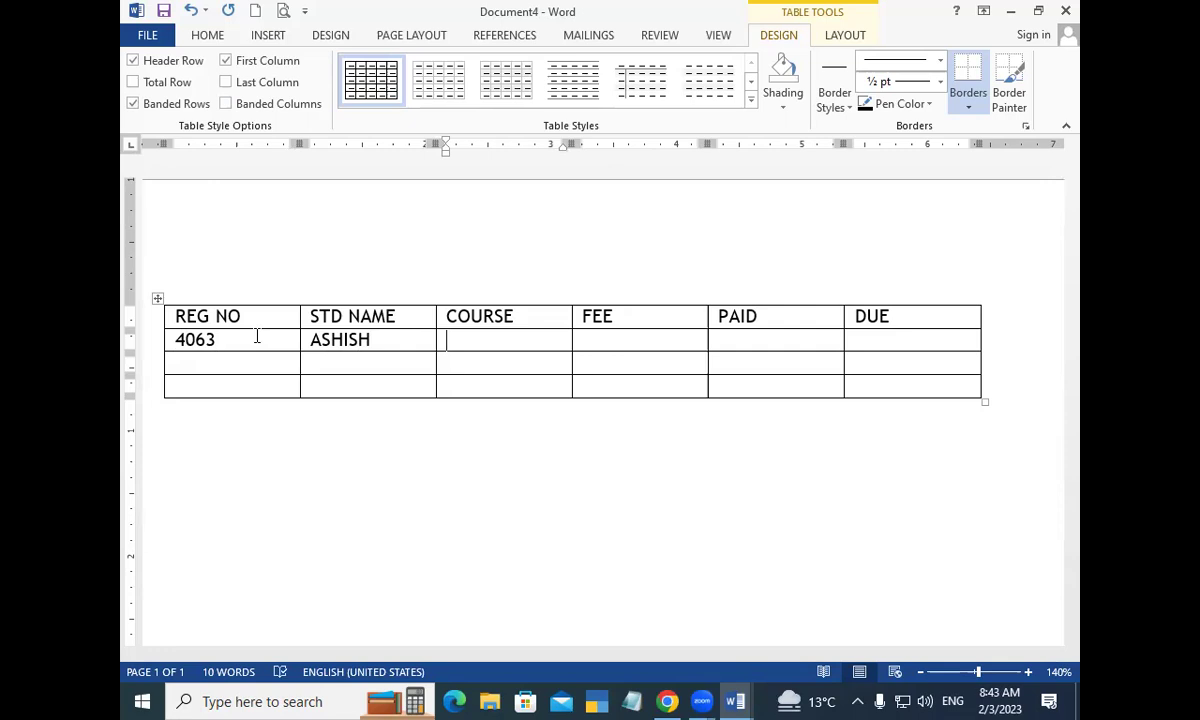
pyautogui.write('ADCA')
# Enter fee 15000, paid 3000 and due 12000 in the row's remaining cells.
pyautogui.press('Tab')
pyautogui.write('1500')
pyautogui.write('0')
pyautogui.press('Tab')
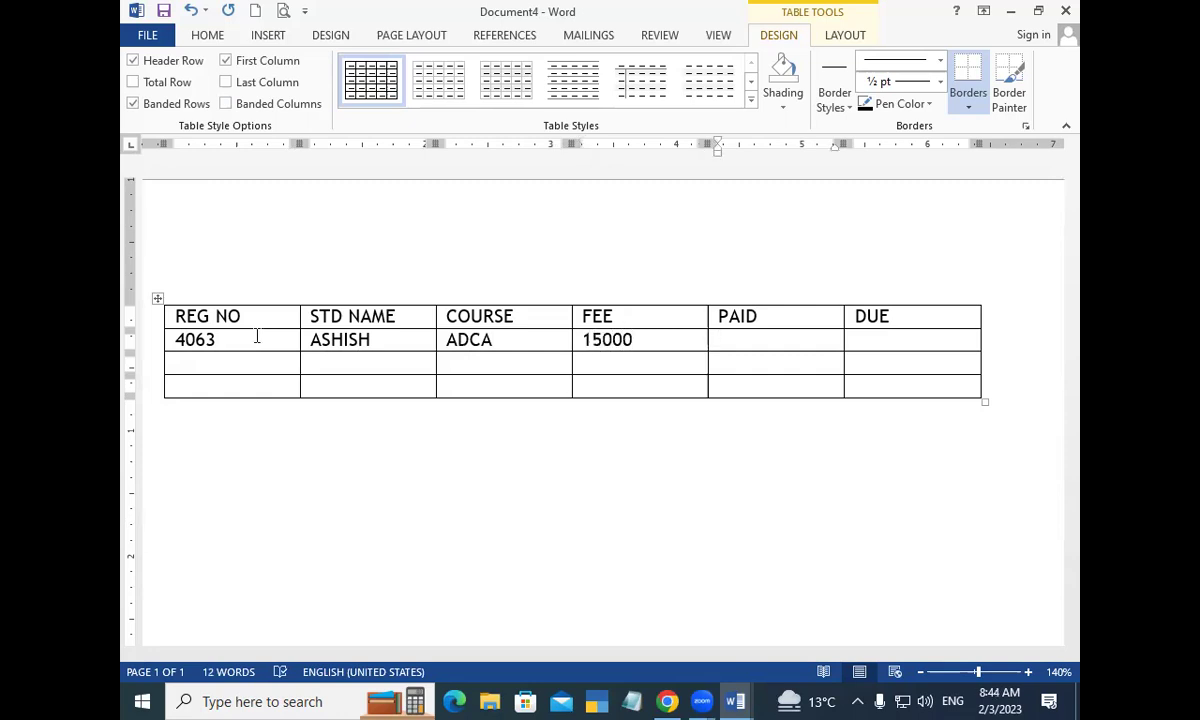
pyautogui.write('3000')
pyautogui.press('Tab')
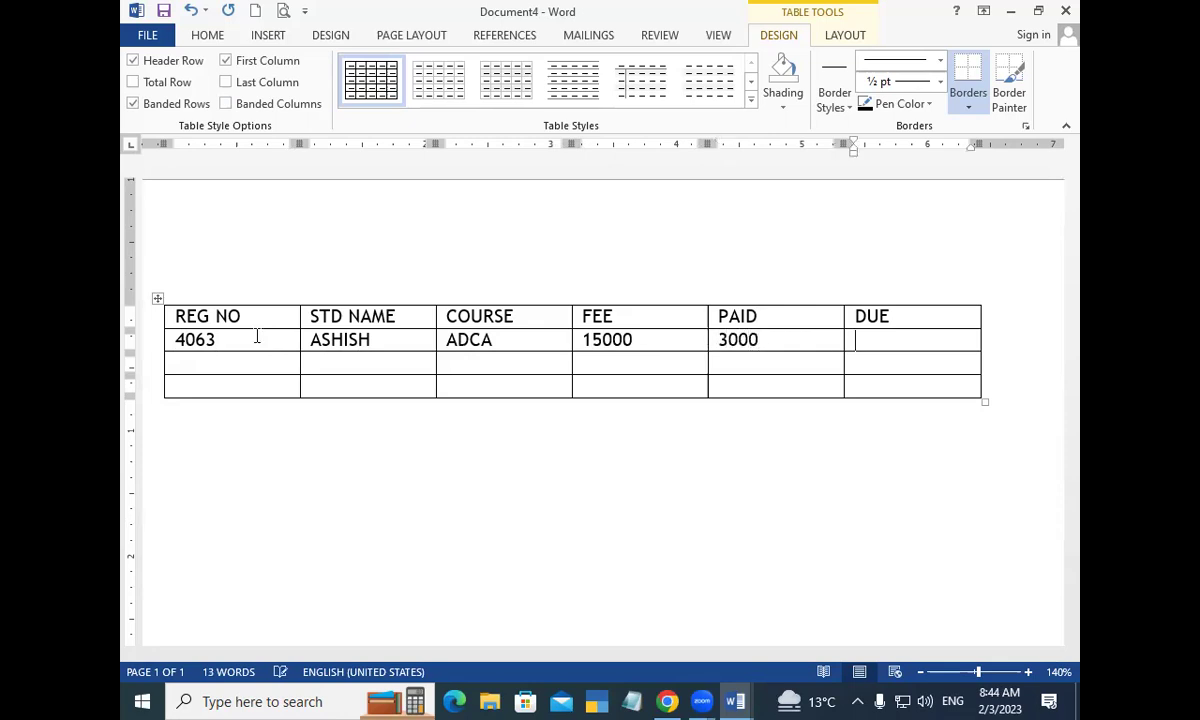
pyautogui.write('12000')
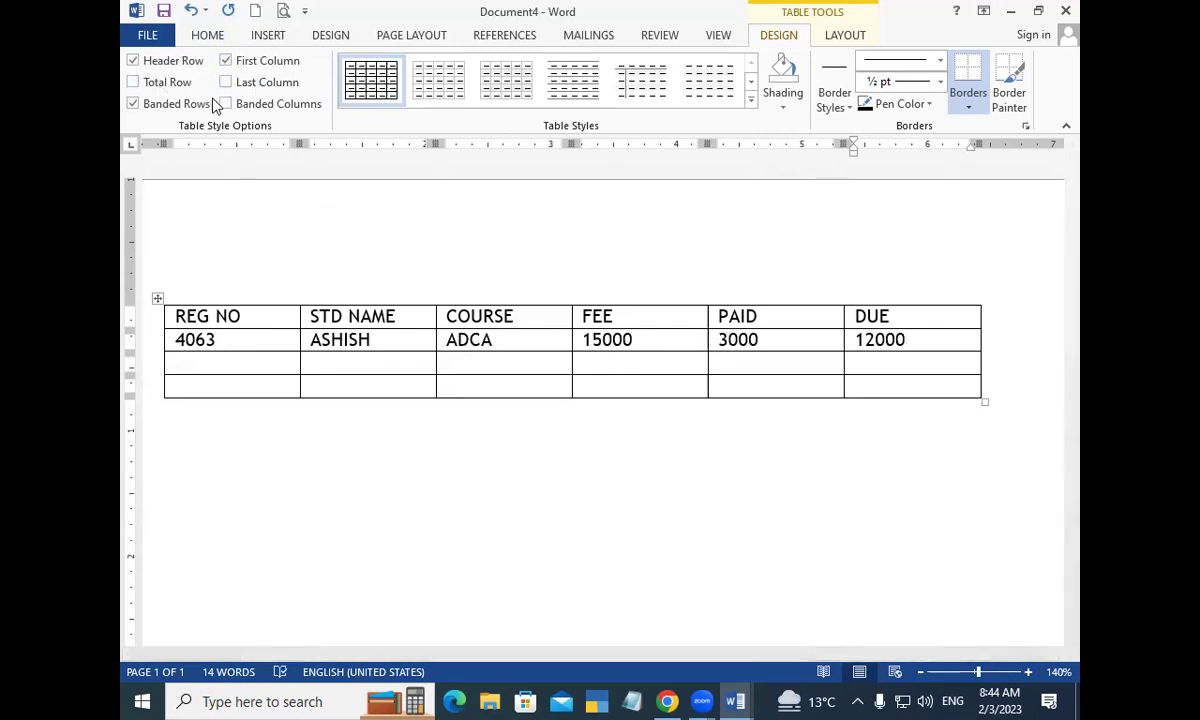
pyautogui.click(790, 114)
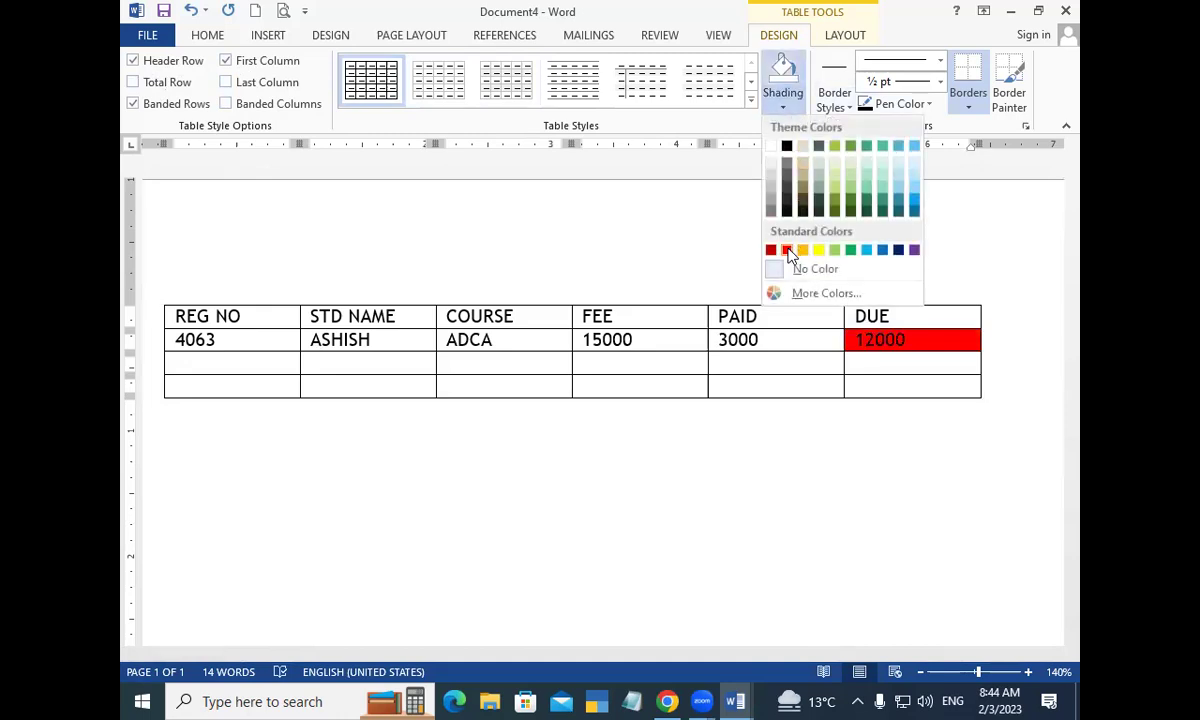
pyautogui.click(651, 222)
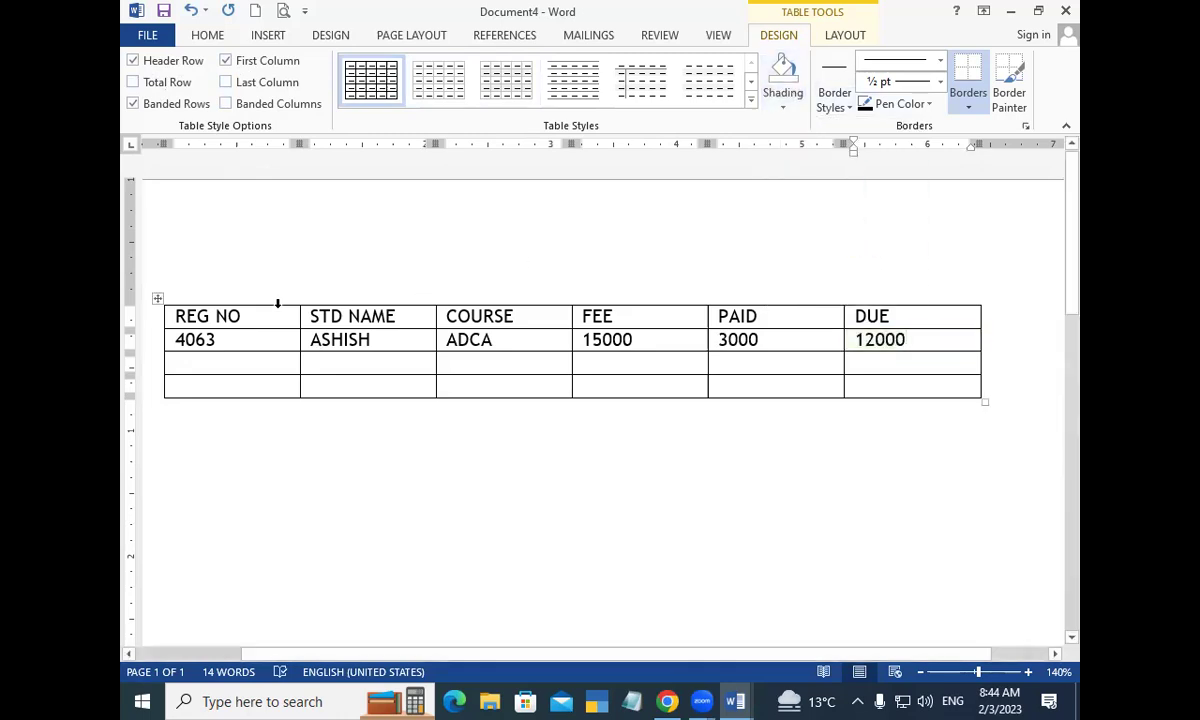
pyautogui.click(187, 316)
pyautogui.click(163, 63)
pyautogui.click(165, 64)
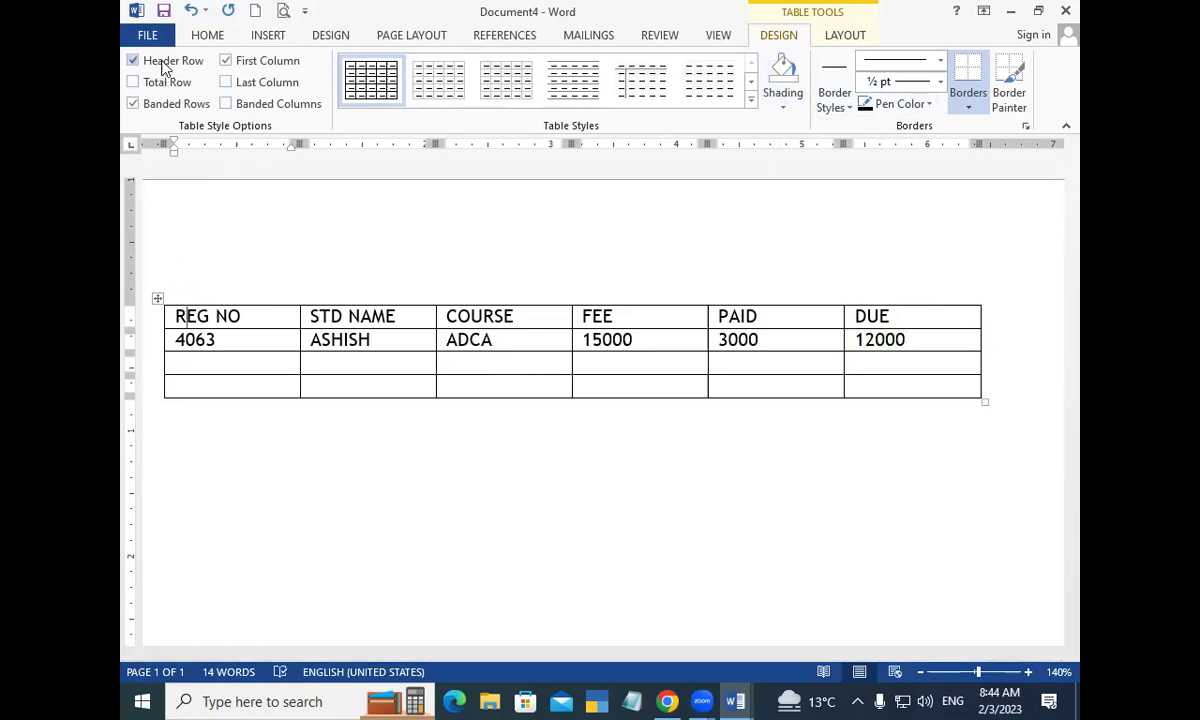
pyautogui.click(752, 101)
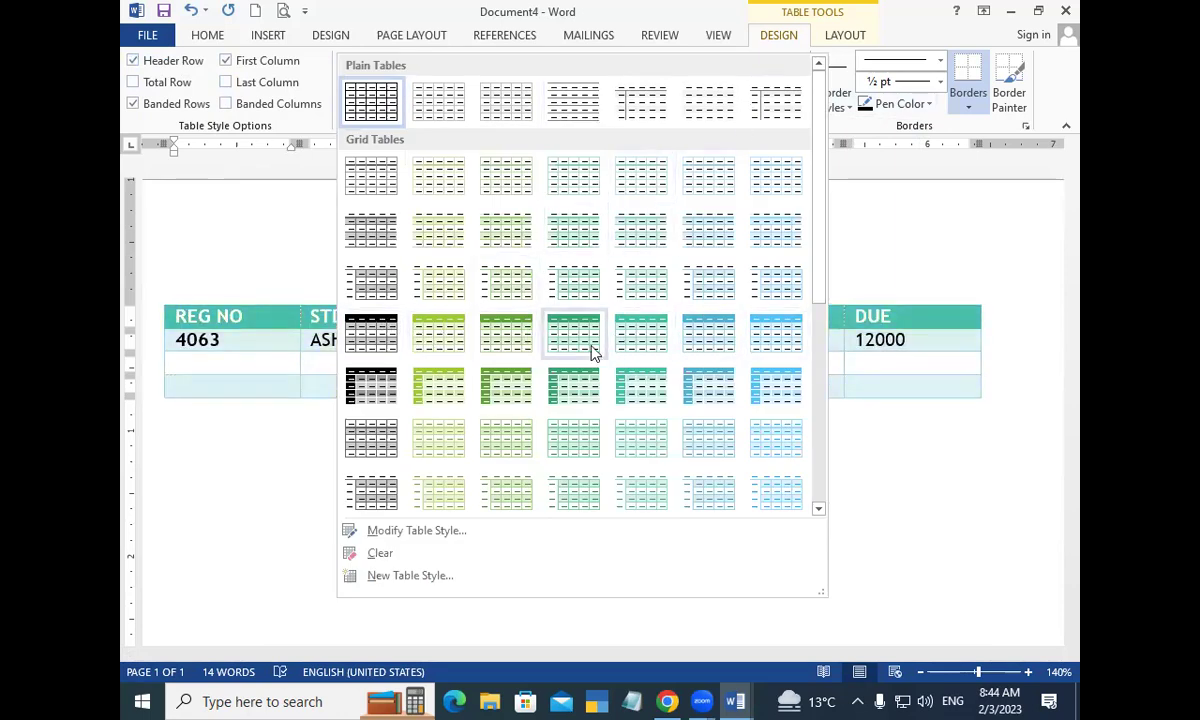
pyautogui.click(385, 345)
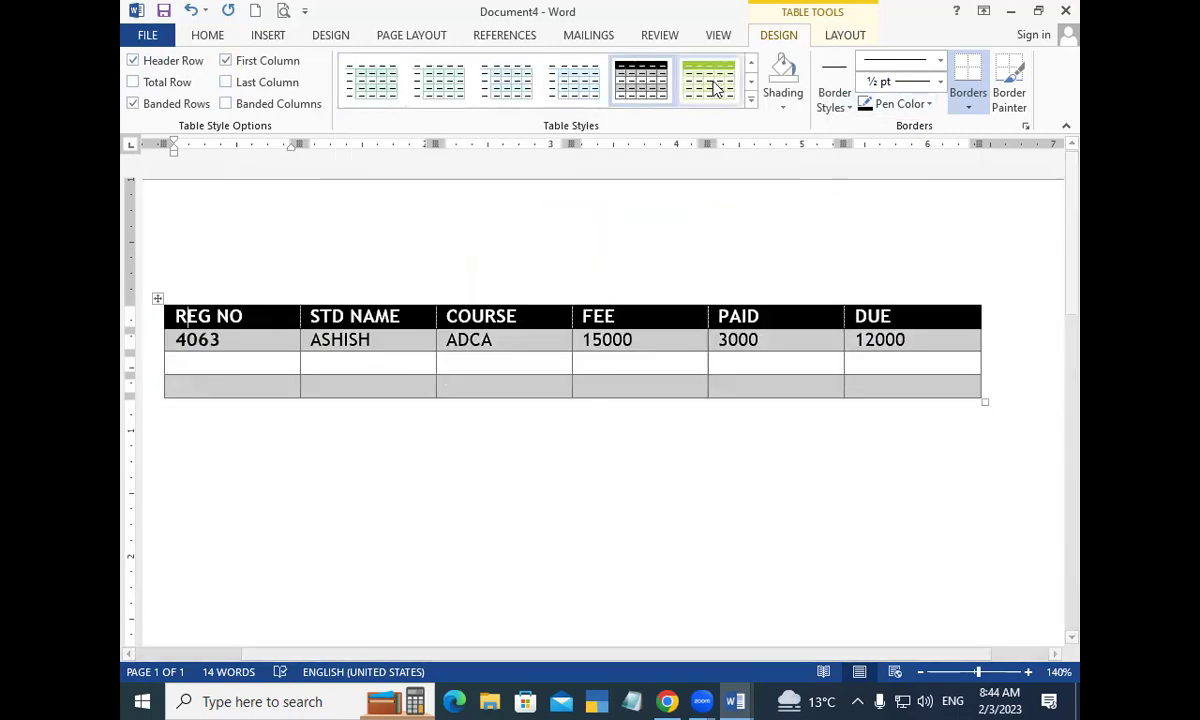
pyautogui.click(792, 108)
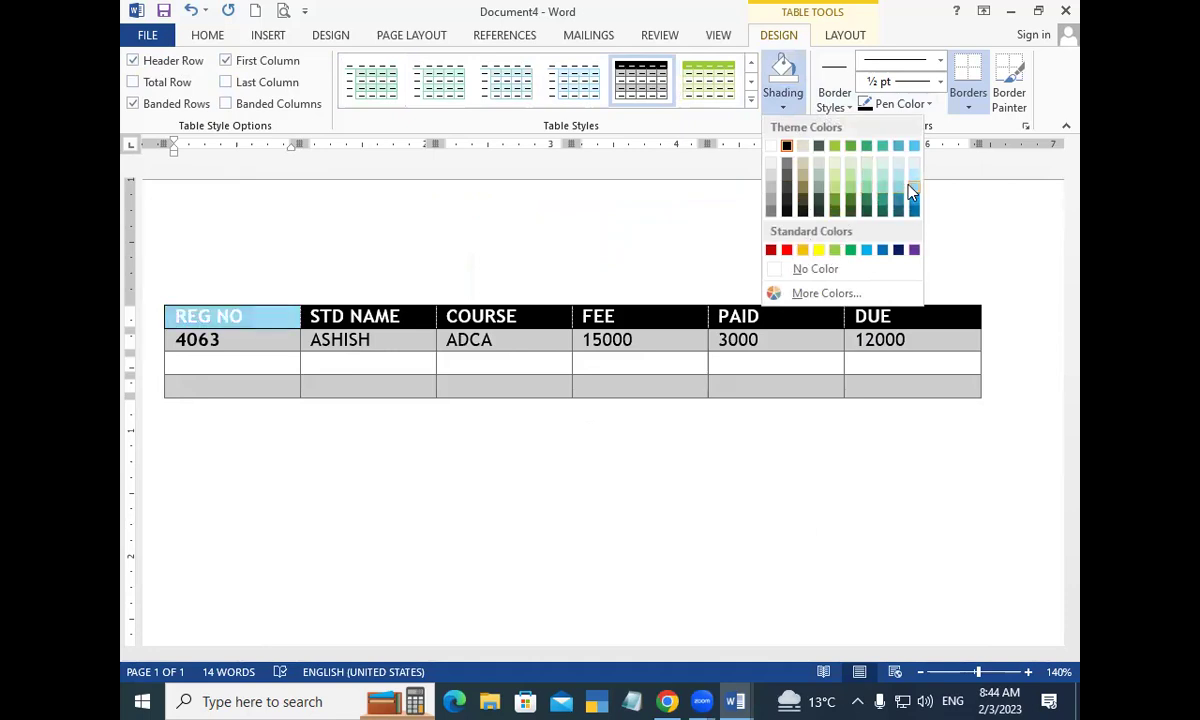
pyautogui.click(453, 183)
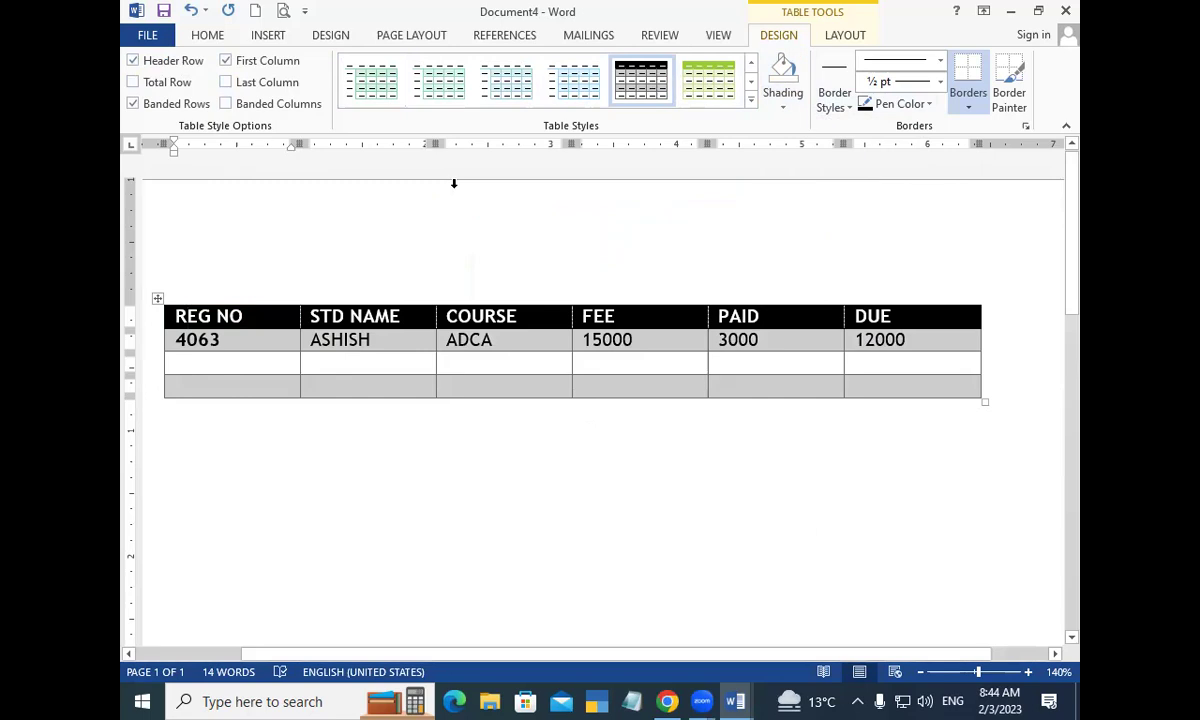
pyautogui.click(968, 108)
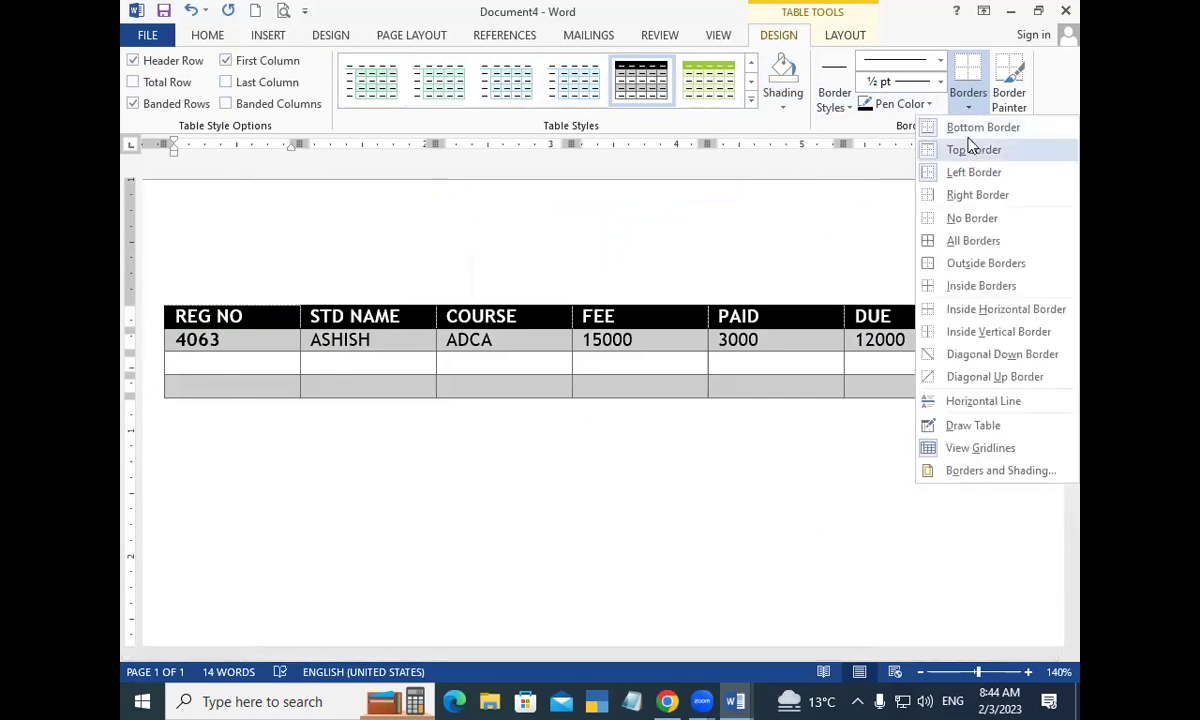
pyautogui.click(730, 177)
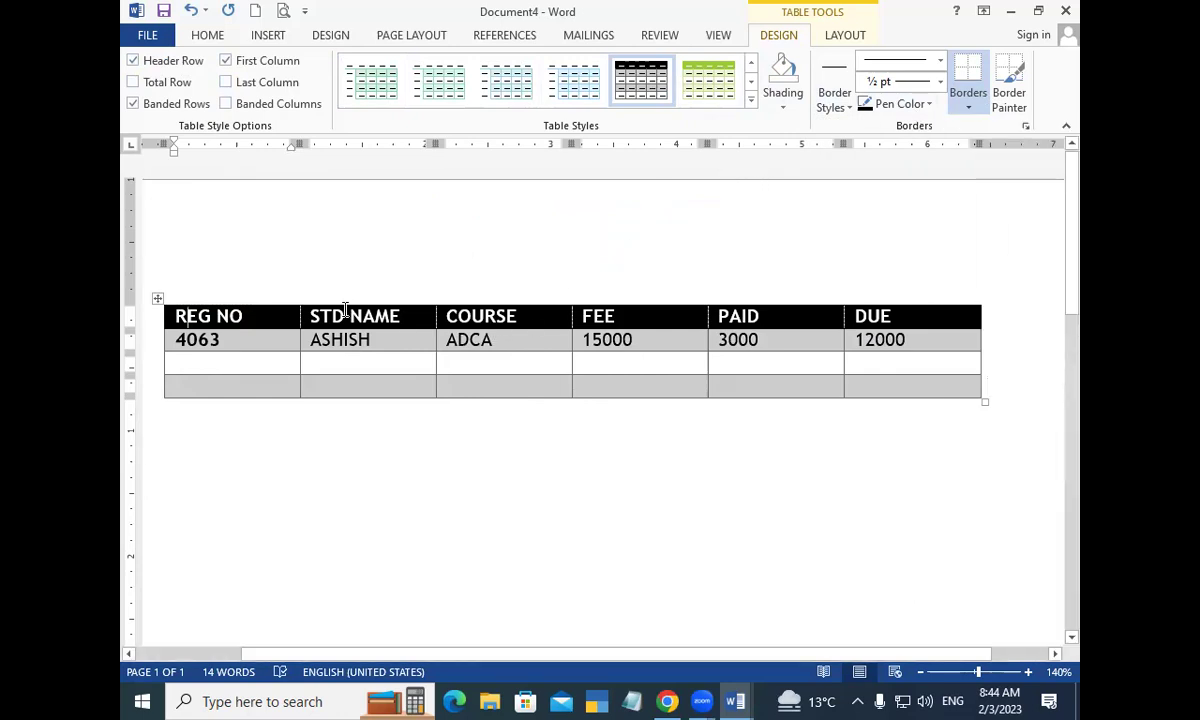
pyautogui.click(505, 176)
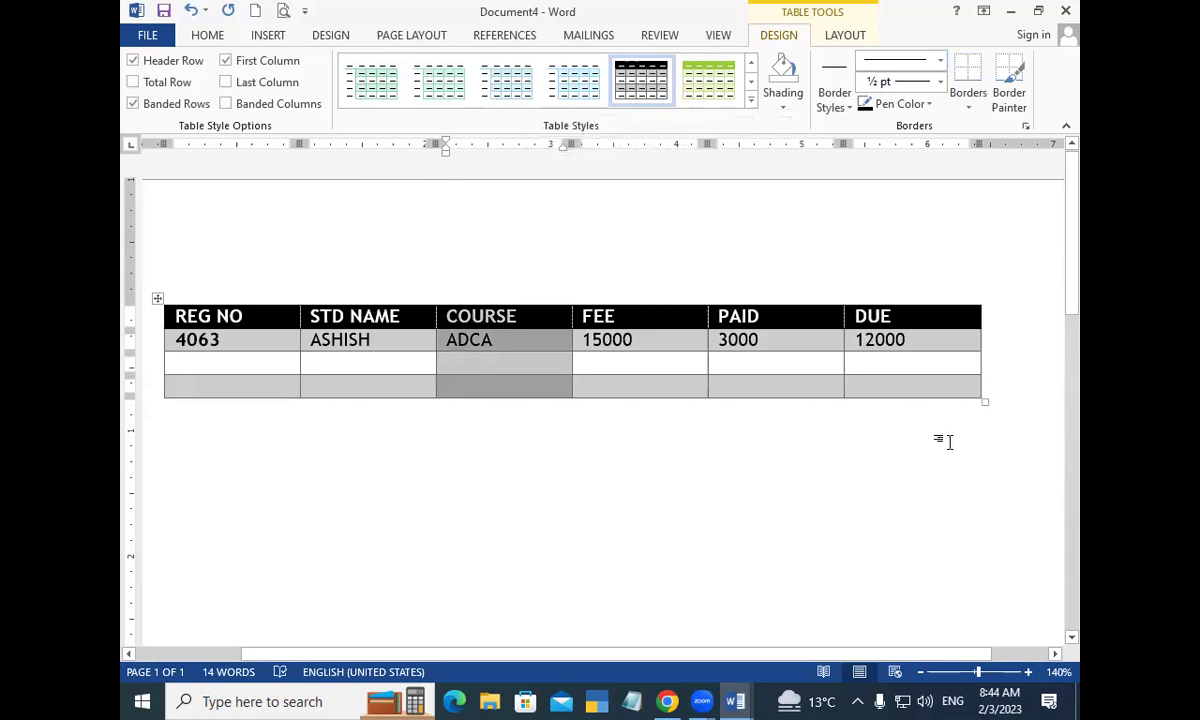
# Delete the student fee table and type ++-++ to AutoFormat a new table.
pyautogui.moveTo(930, 432); pyautogui.dragTo(182, 294)
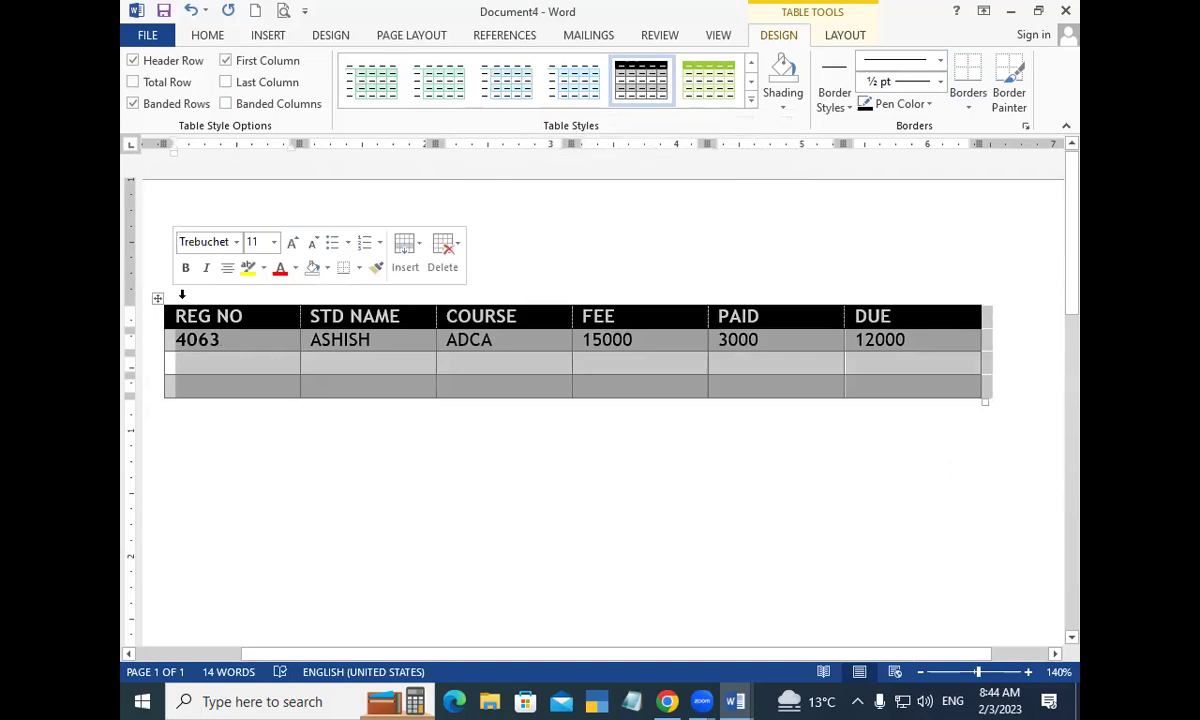
pyautogui.press('BackSpace')
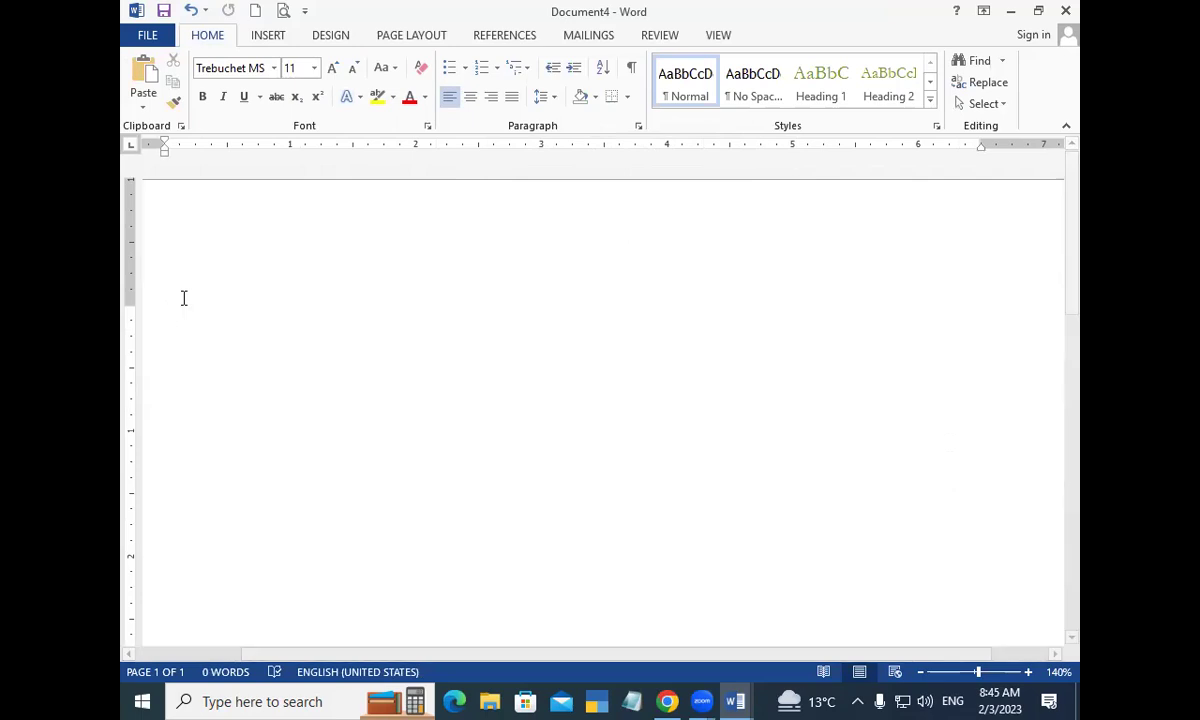
pyautogui.write('++-++')
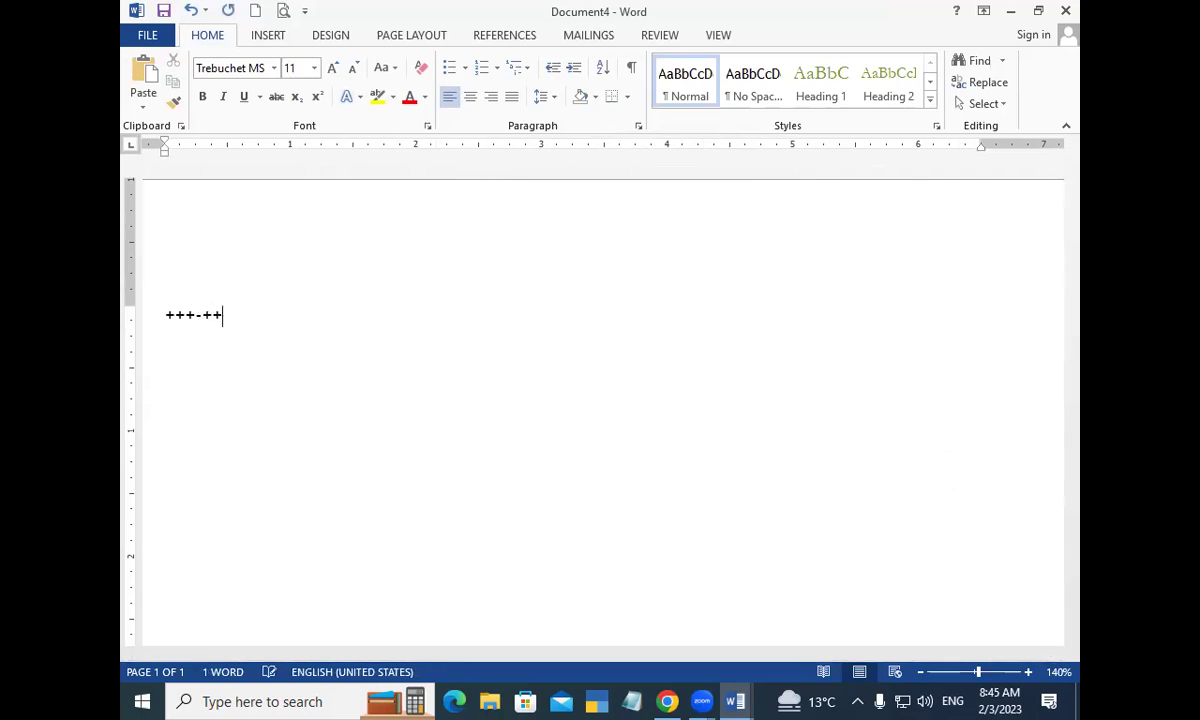
pyautogui.press('Return')
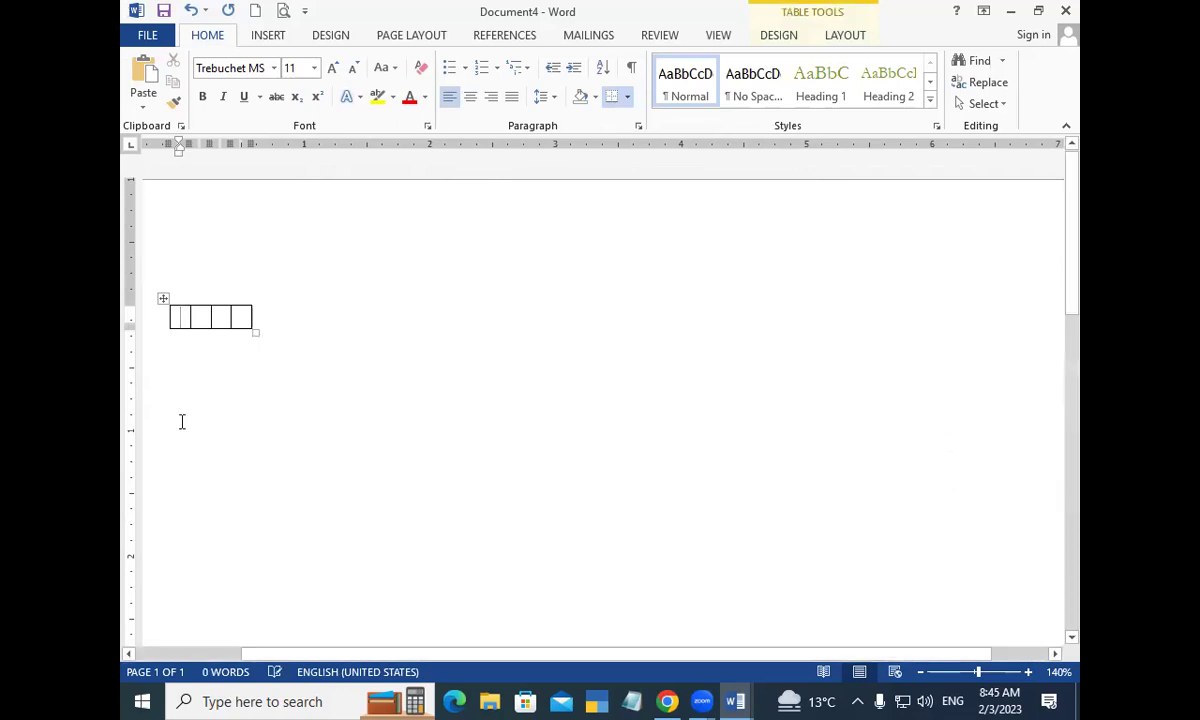
# Widen the new table across the page, then undo the conversion back to plain text.
pyautogui.moveTo(256, 333)
pyautogui.mouseDown()
pyautogui.moveTo(753, 406)
pyautogui.moveTo(994, 386)
pyautogui.mouseUp()
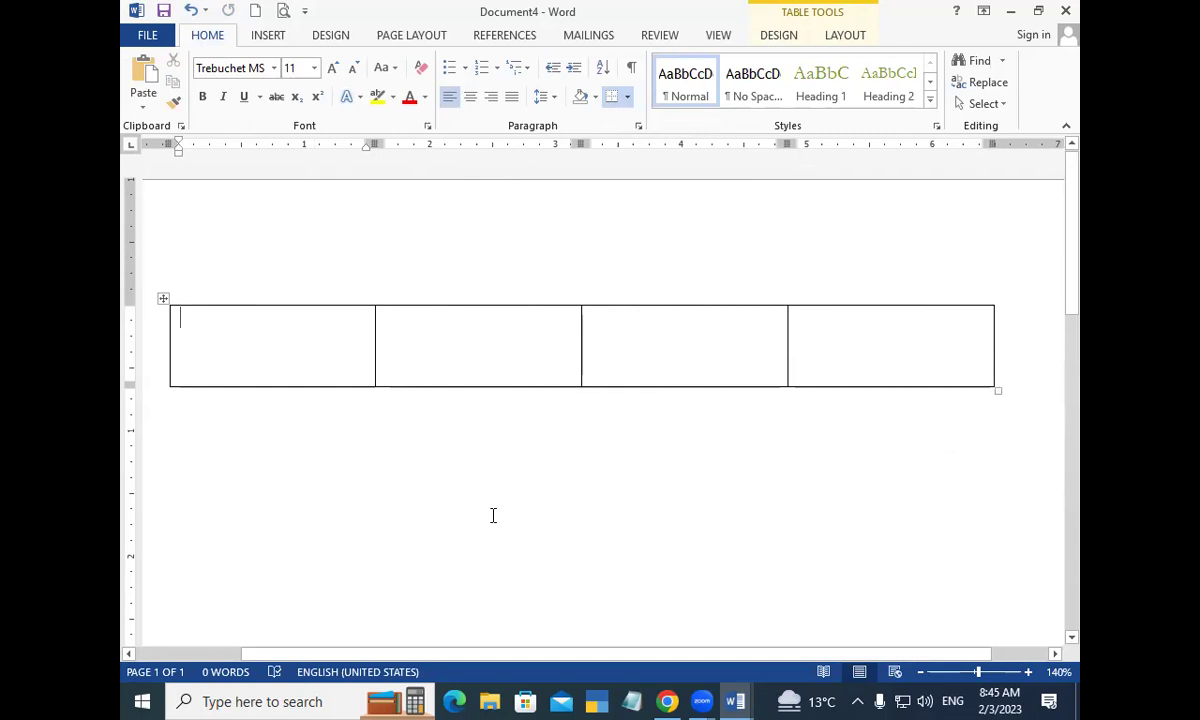
pyautogui.moveTo(990, 393)
pyautogui.mouseDown()
pyautogui.moveTo(414, 337)
pyautogui.moveTo(204, 376)
pyautogui.mouseUp()
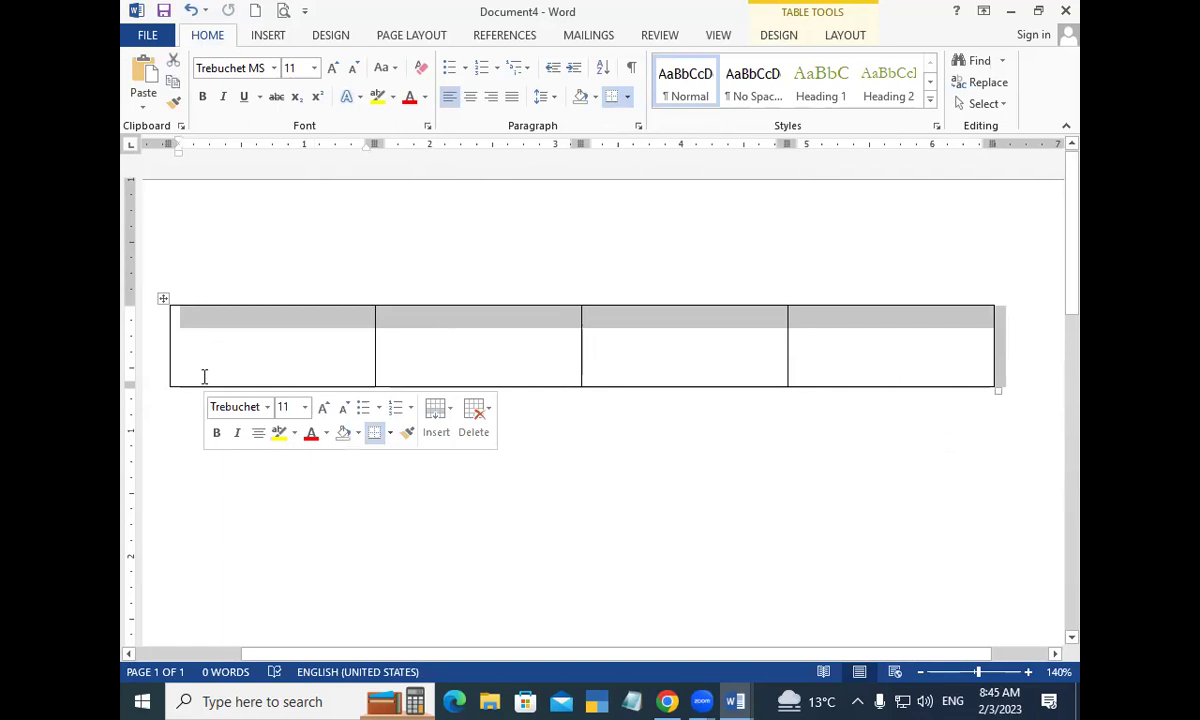
pyautogui.click(204, 376)
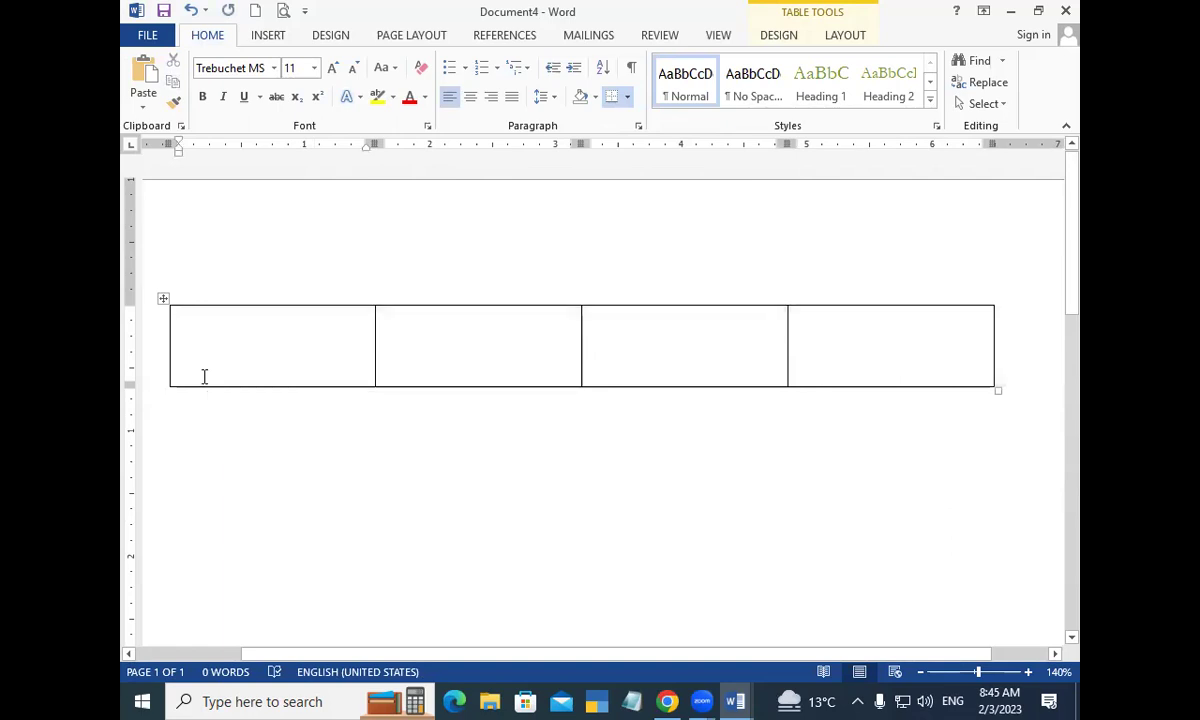
pyautogui.hotkey('ctrl', 'z')
pyautogui.hotkey('ctrl', 'z')
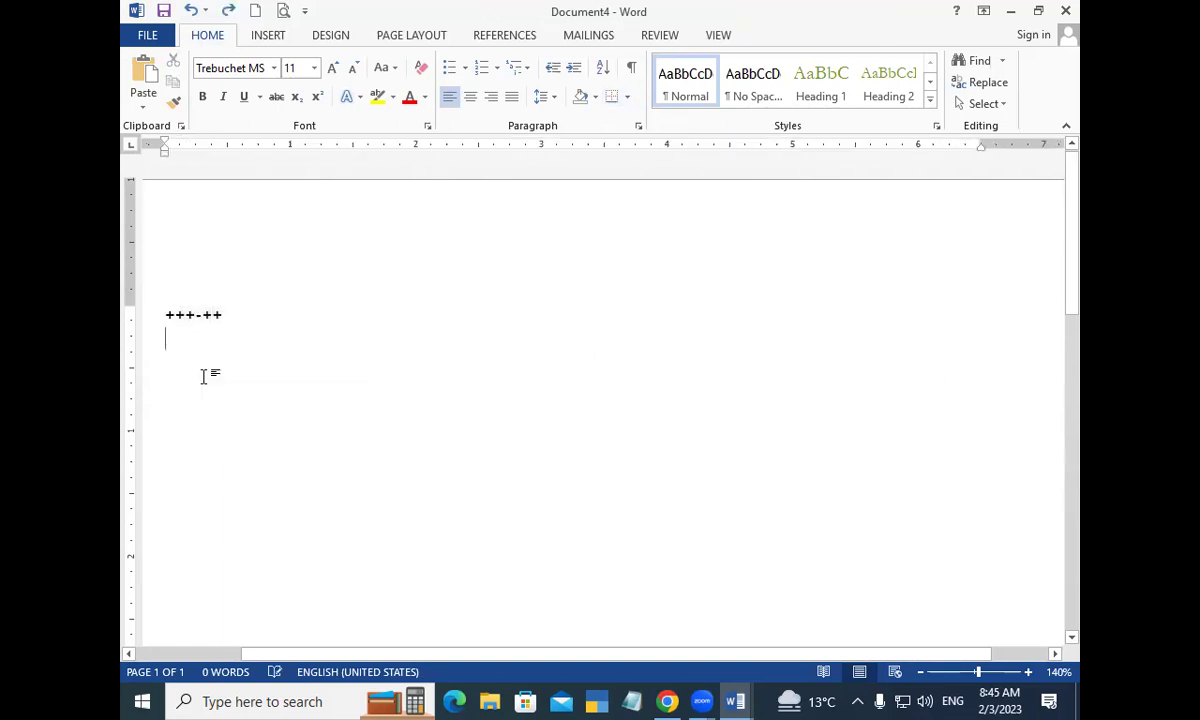
pyautogui.hotkey('ctrl', 'z')
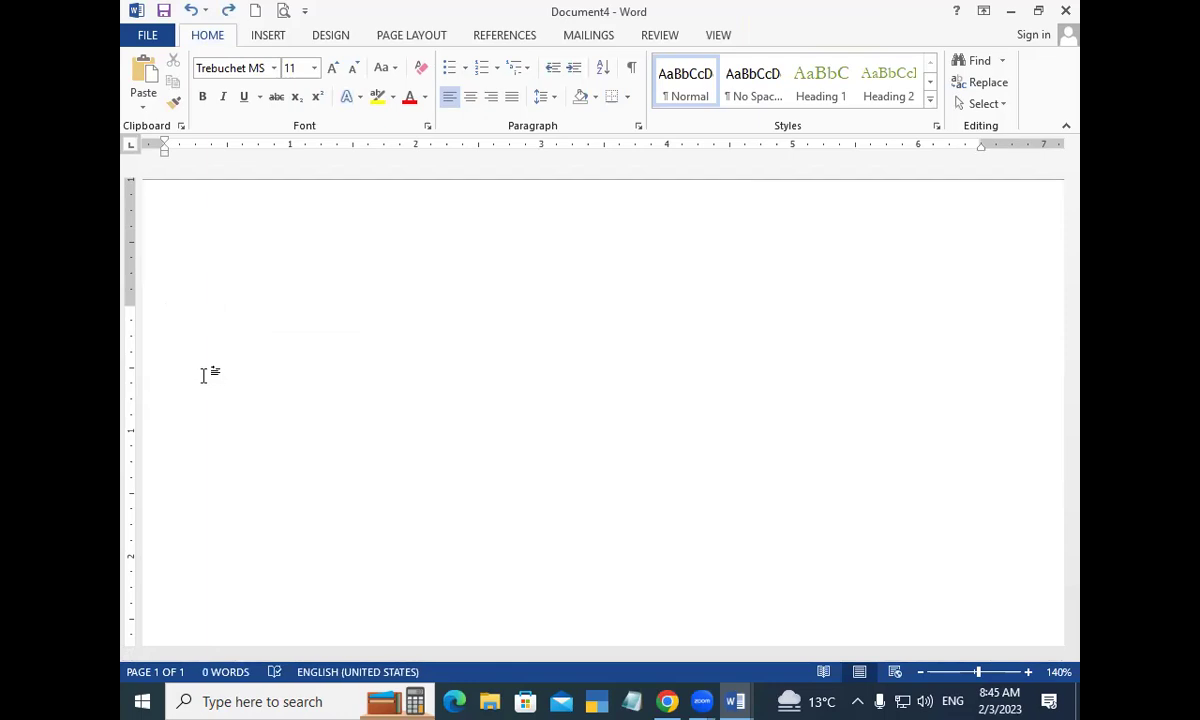
pyautogui.write('----')
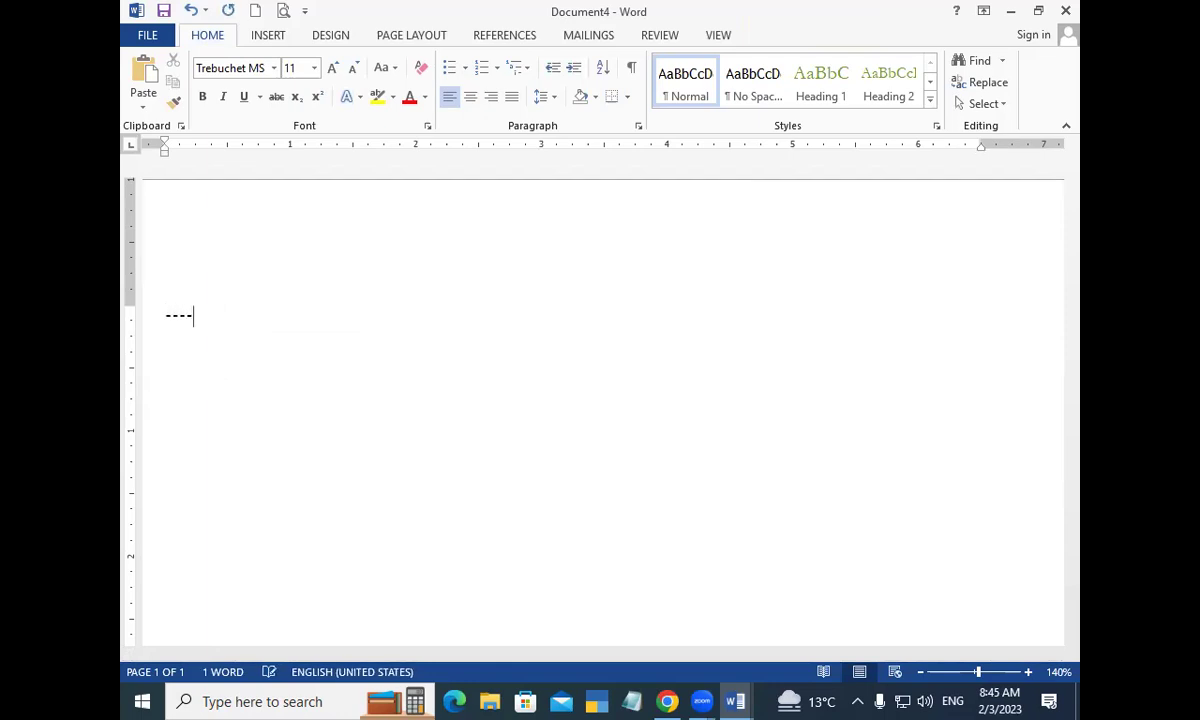
pyautogui.press('Return')
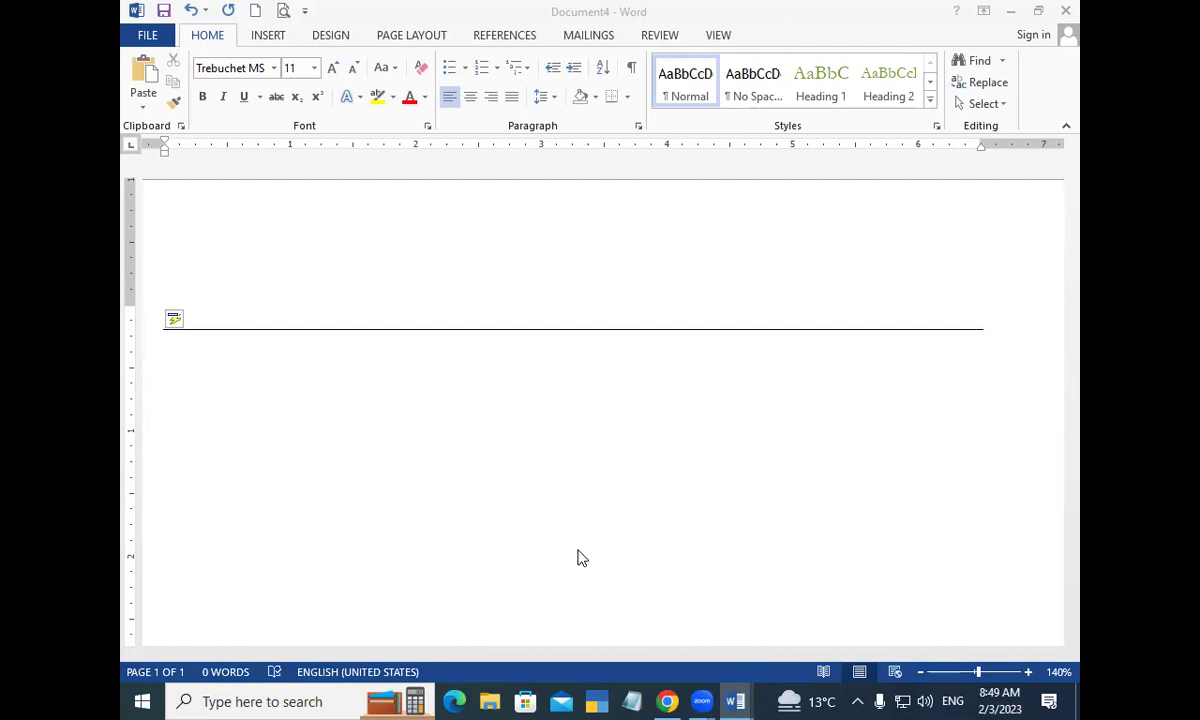
pyautogui.click(693, 417)
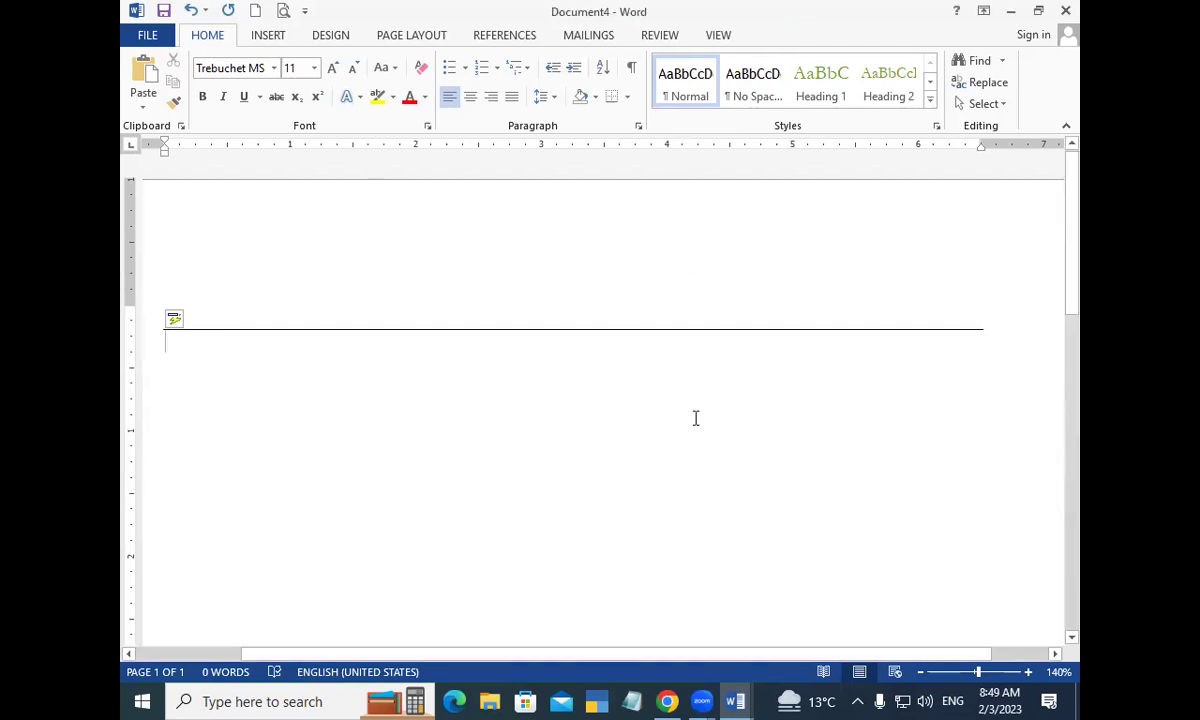
pyautogui.hotkey('ctrl', 'z')
pyautogui.hotkey('ctrl', 'z')
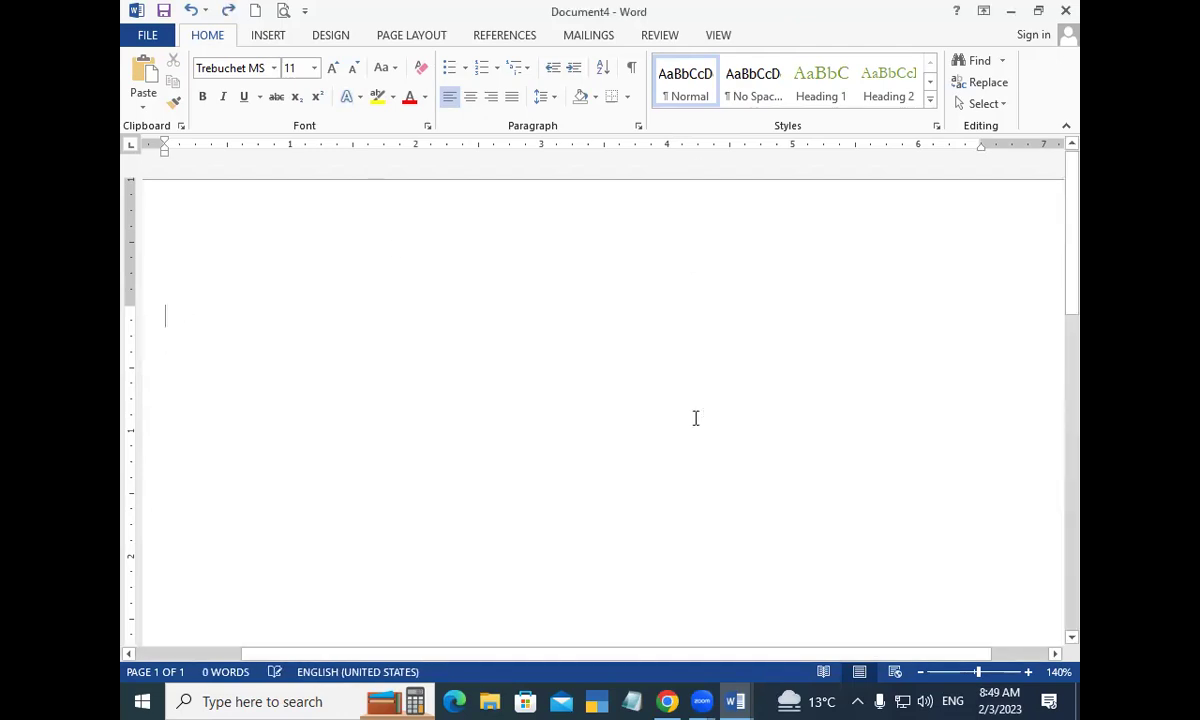
# Insert a 3x1 table from the Insert ribbon and add a second row.
pyautogui.click(252, 38)
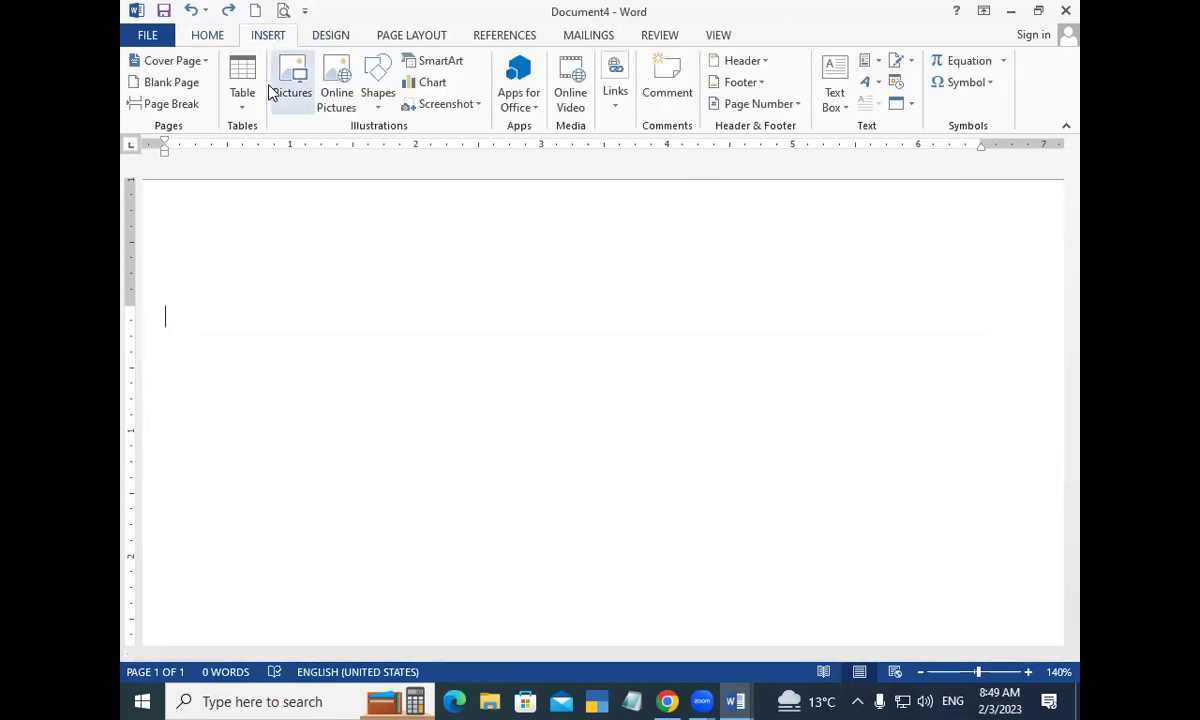
pyautogui.click(243, 108)
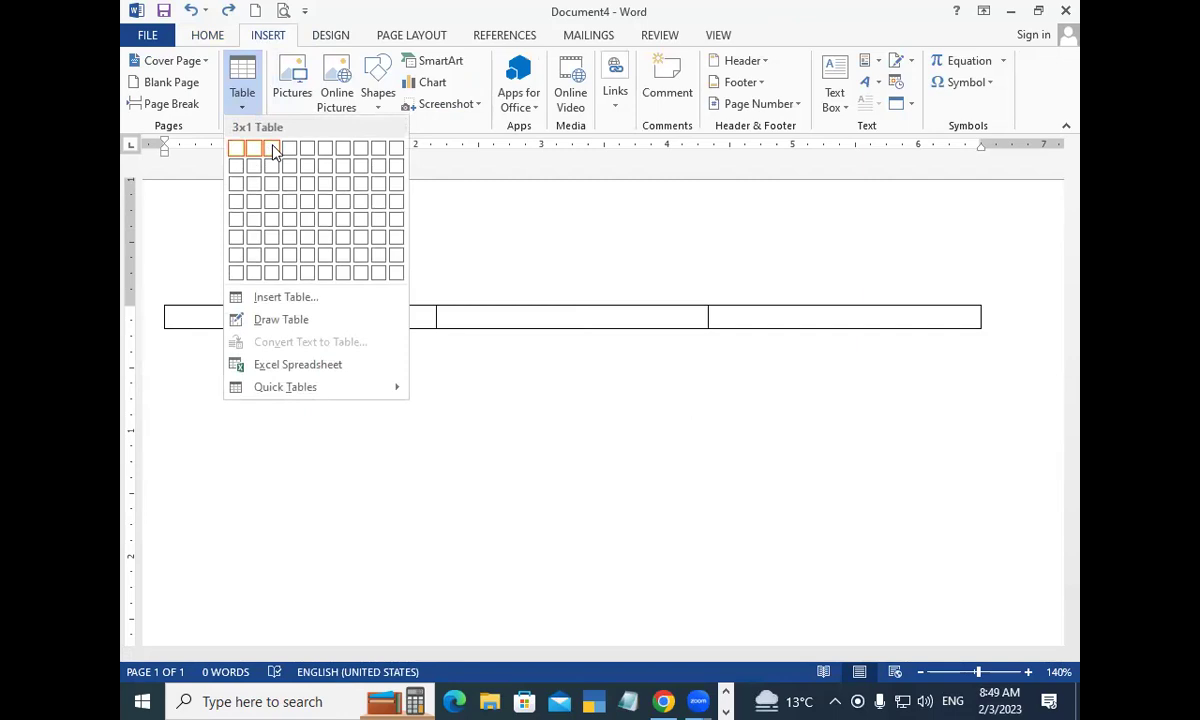
pyautogui.click(274, 150)
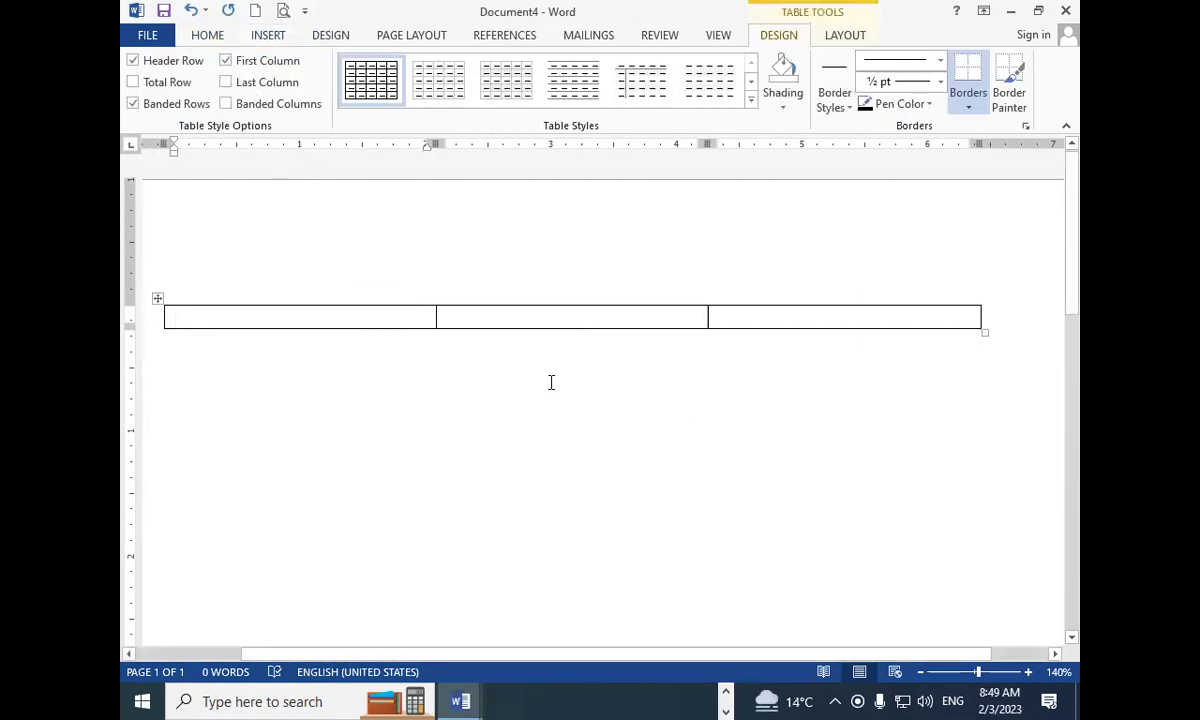
pyautogui.press('Tab')
pyautogui.press('Tab')
pyautogui.press('Tab')
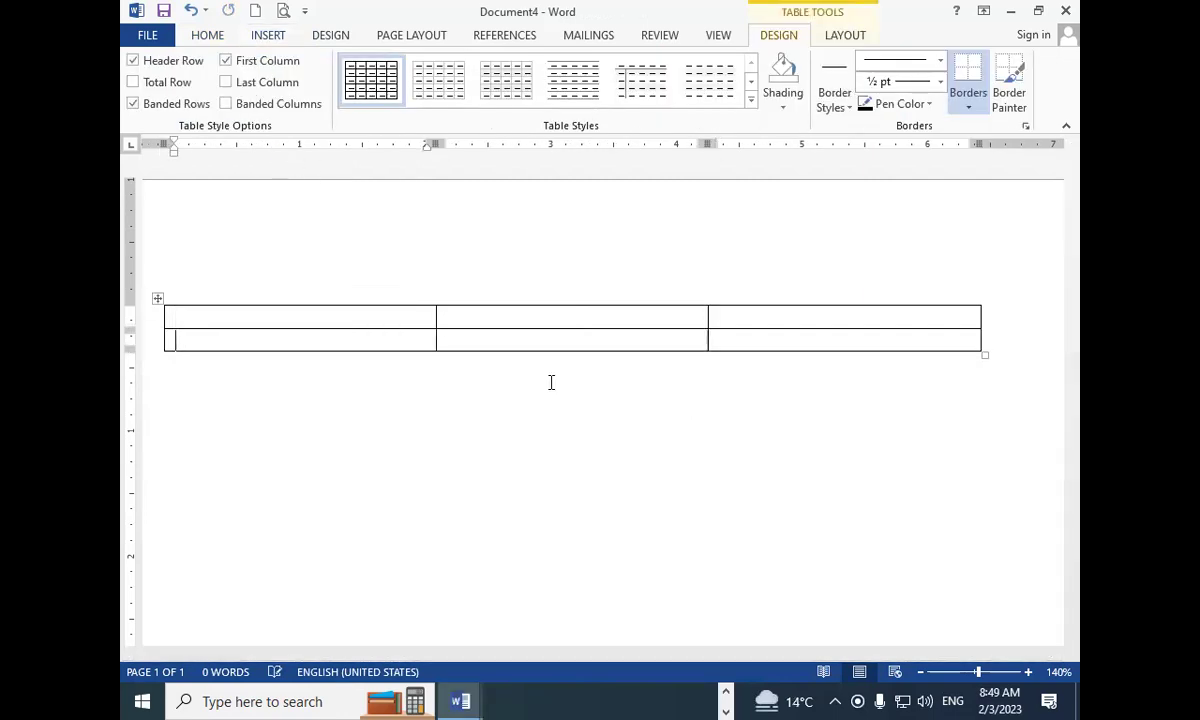
# Type 5 and 4 in the top row's first two cells.
pyautogui.click(288, 322)
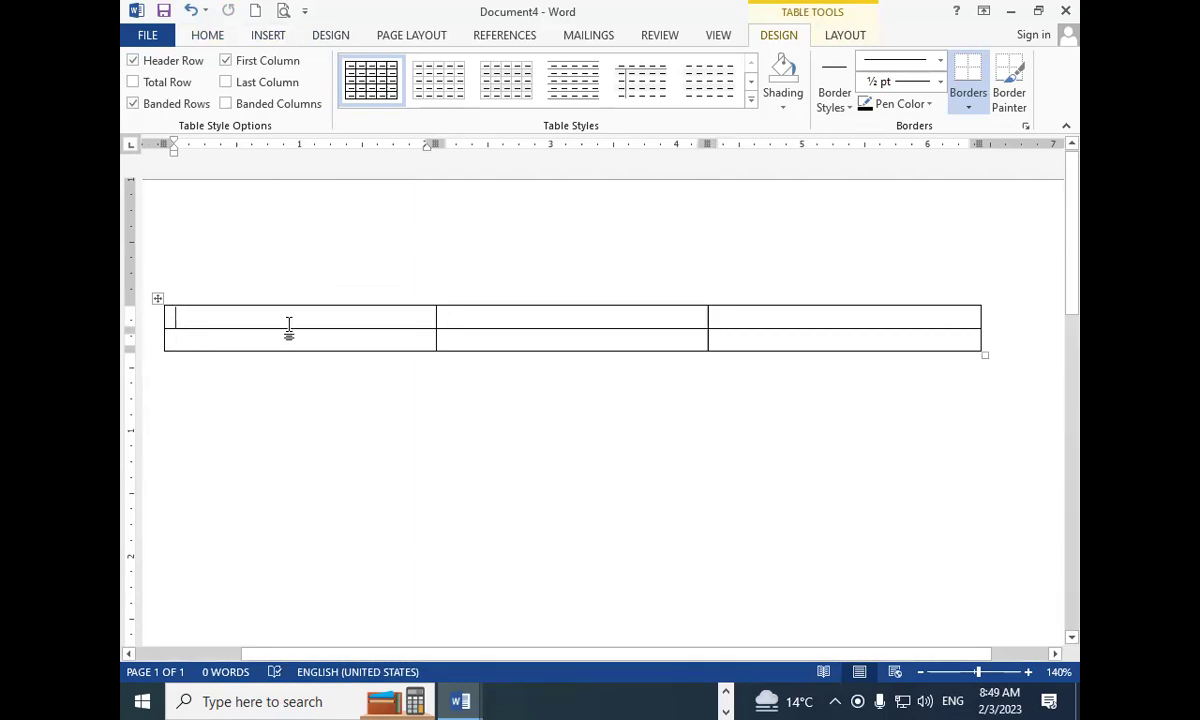
pyautogui.write('5')
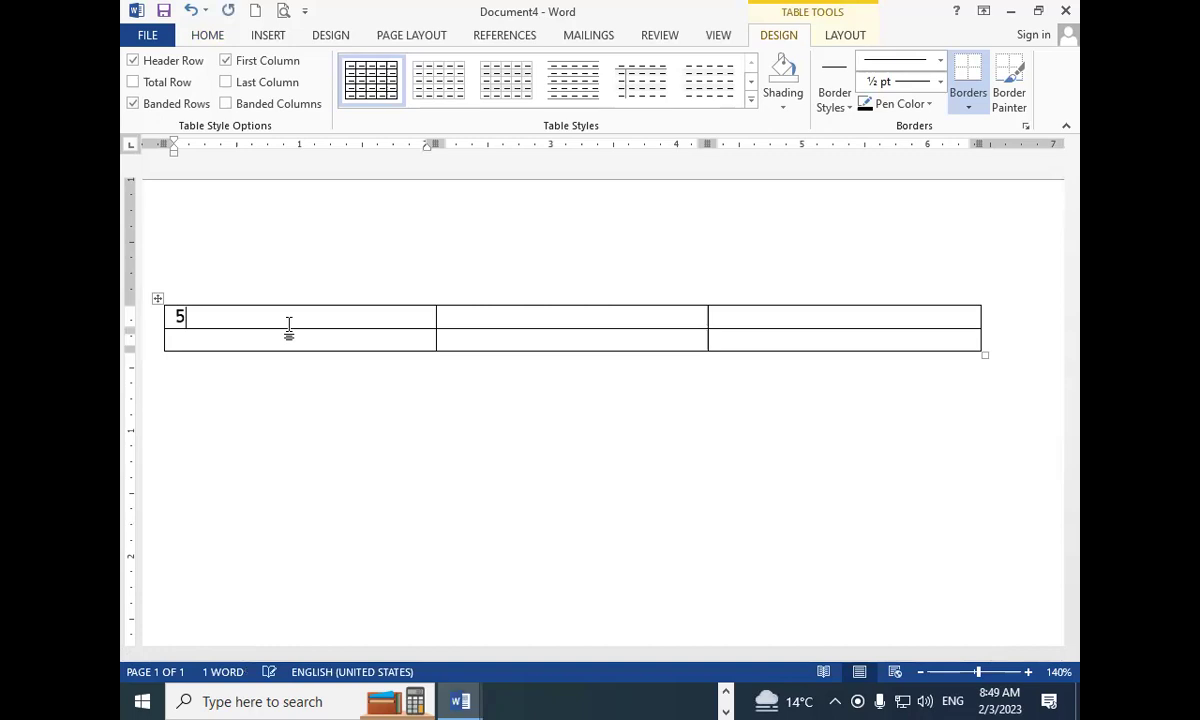
pyautogui.click(579, 326)
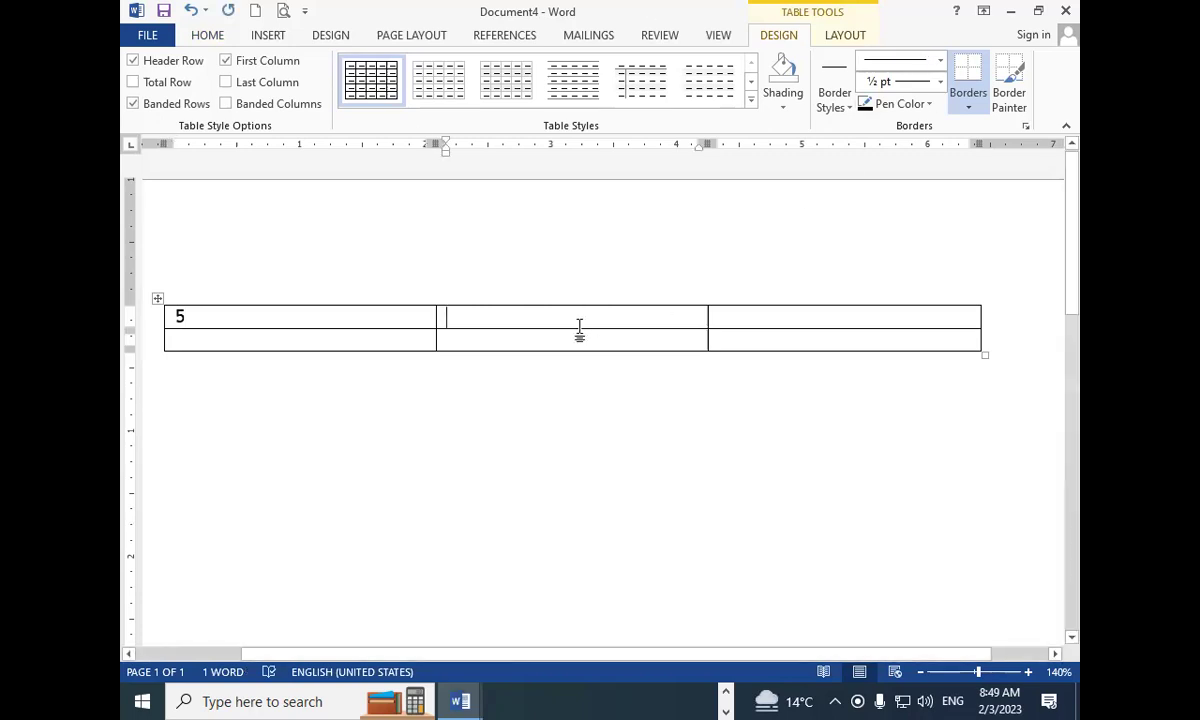
pyautogui.write('4')
pyautogui.press('Tab')
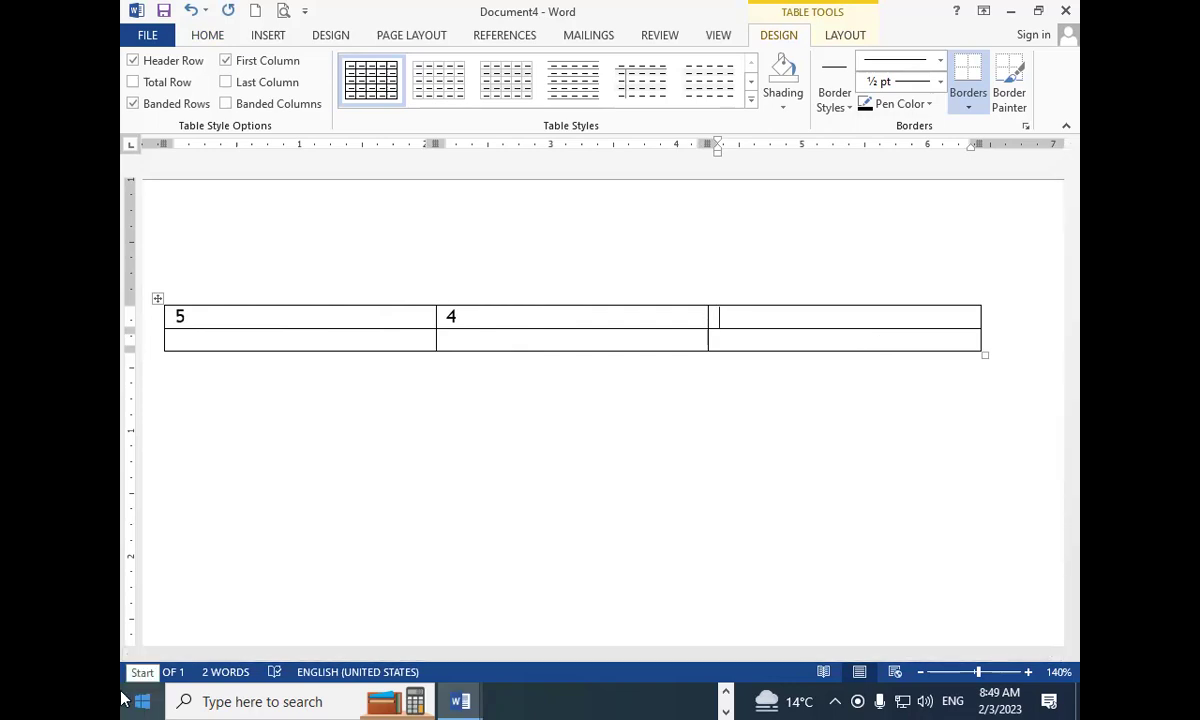
# Insert a =sum(left) field in the top row's third cell and update it to show 9.
pyautogui.hotkey('ctrl', 'F9')
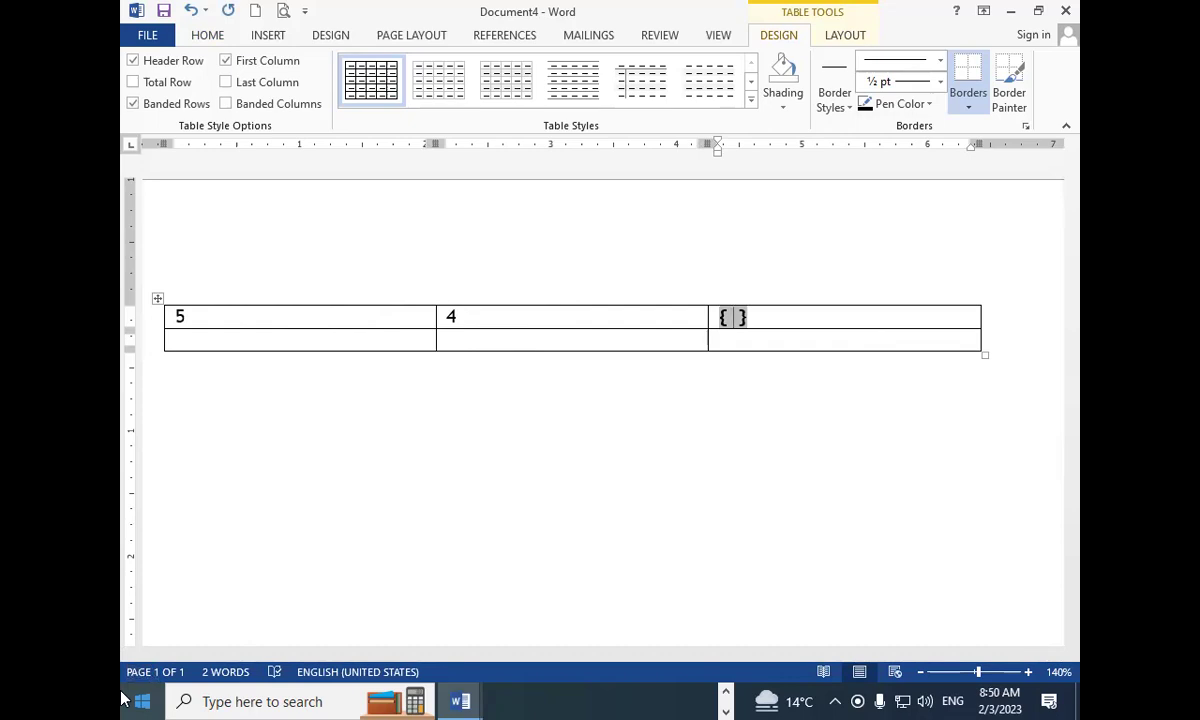
pyautogui.write('=sum')
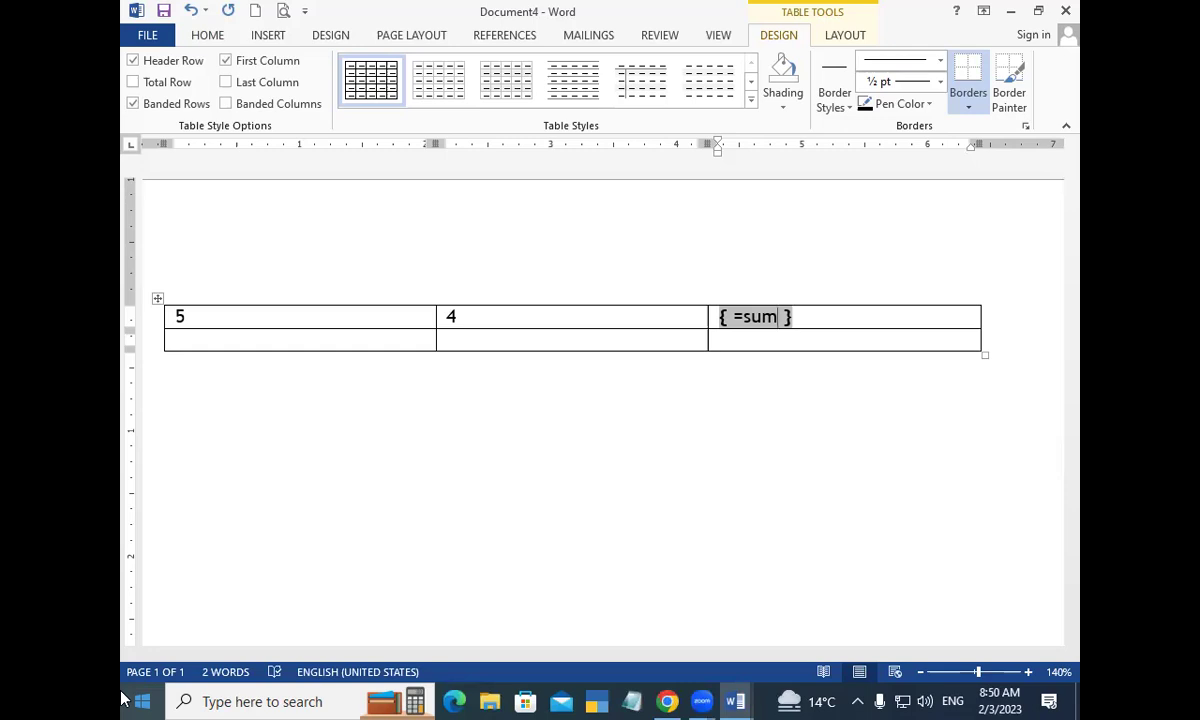
pyautogui.write('(')
pyautogui.write('left')
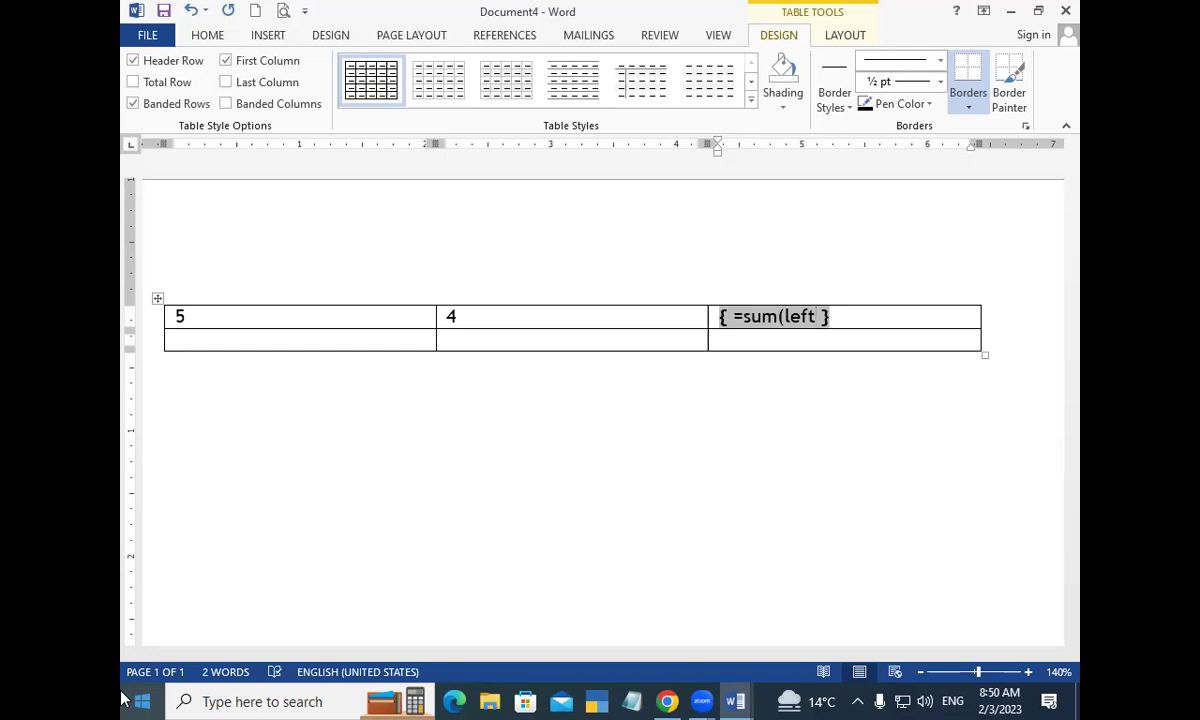
pyautogui.write(')')
pyautogui.press('F9')
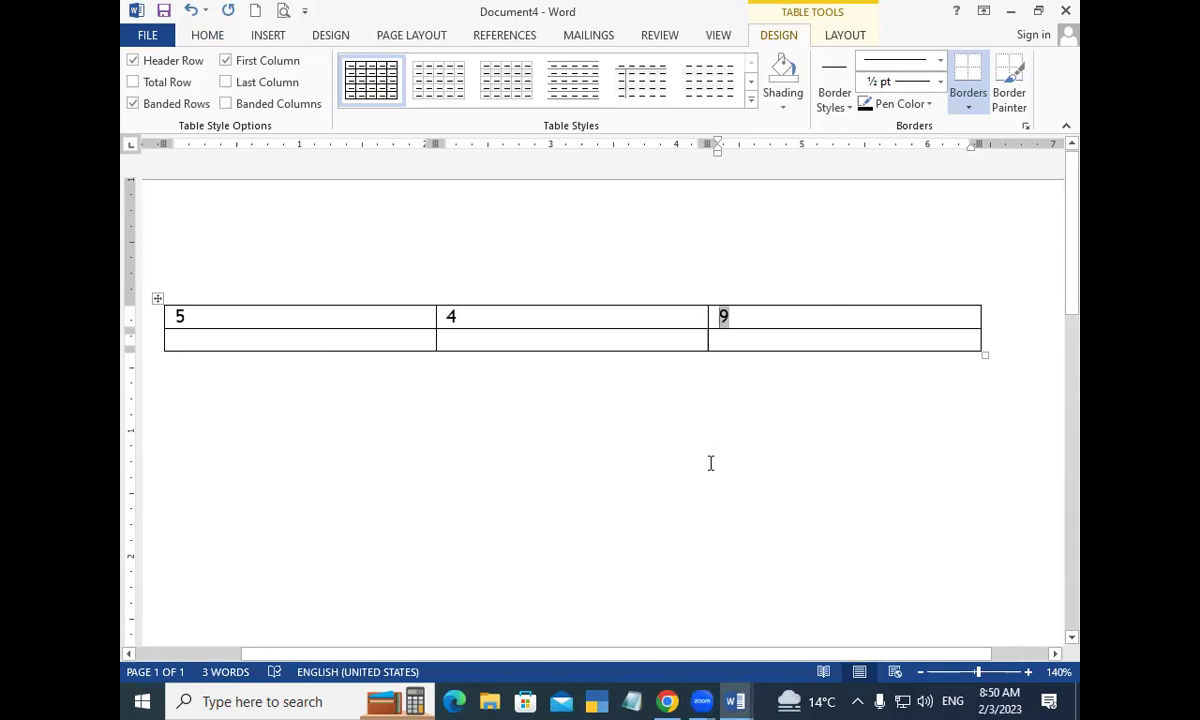
# Add a third row and type 3 under the 5.
pyautogui.click(320, 342)
pyautogui.press('Tab')
pyautogui.press('Tab')
pyautogui.press('Tab')
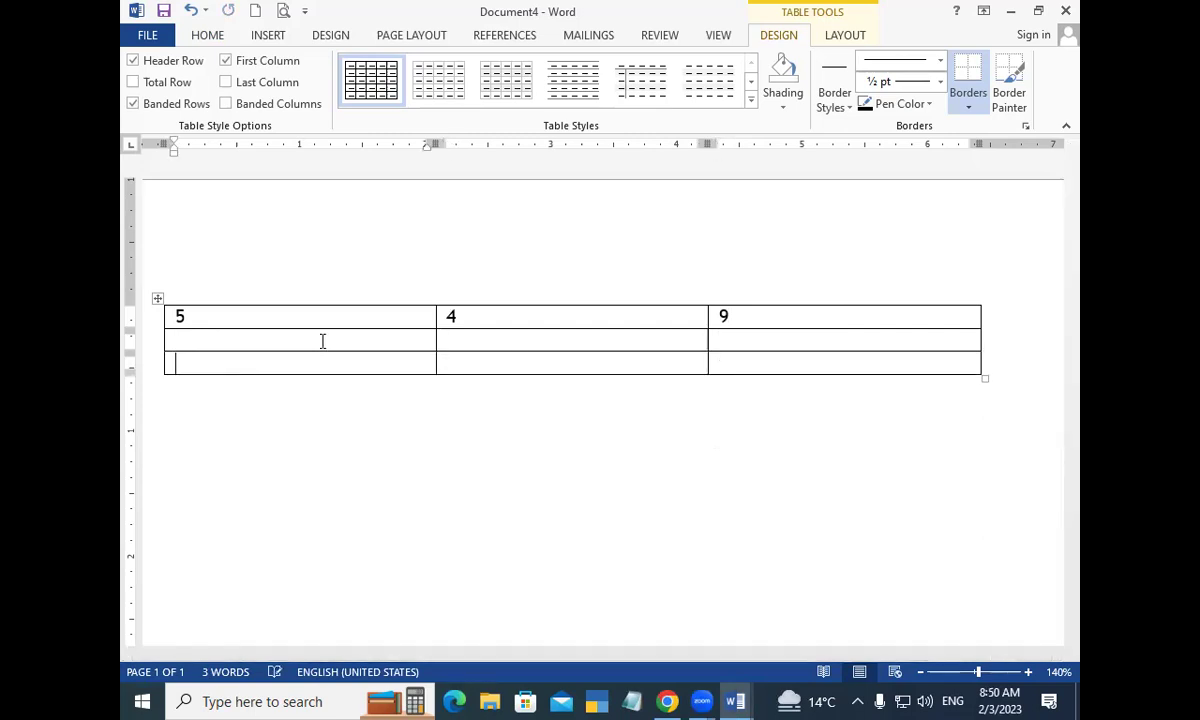
pyautogui.click(320, 342)
pyautogui.write('3')
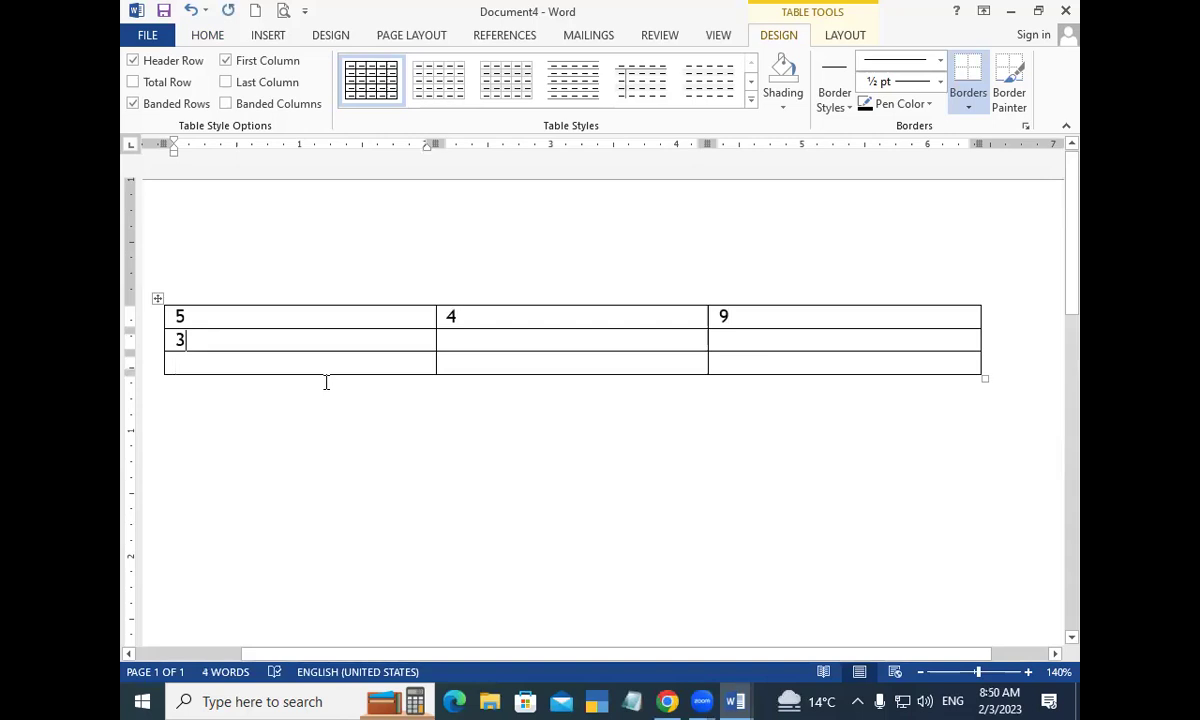
# Insert a field with =sum(above) in the bottom-left cell.
pyautogui.click(322, 366)
pyautogui.hotkey('ctrl', 'F9')
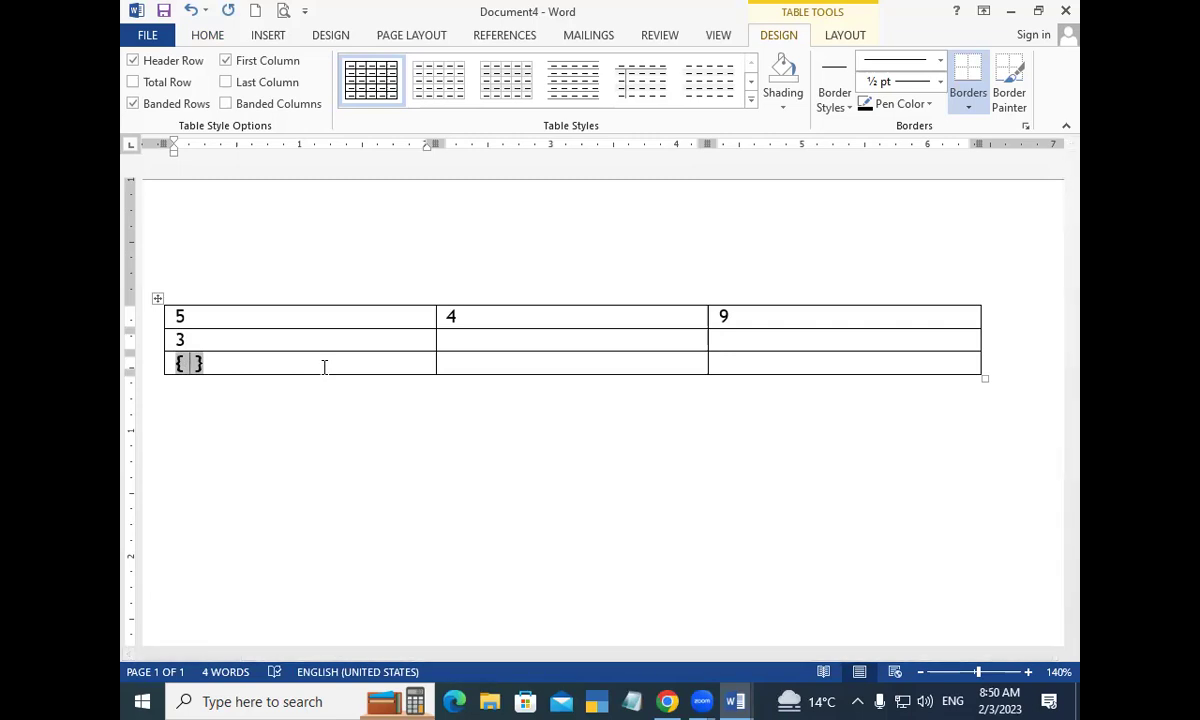
pyautogui.write('=sum ')
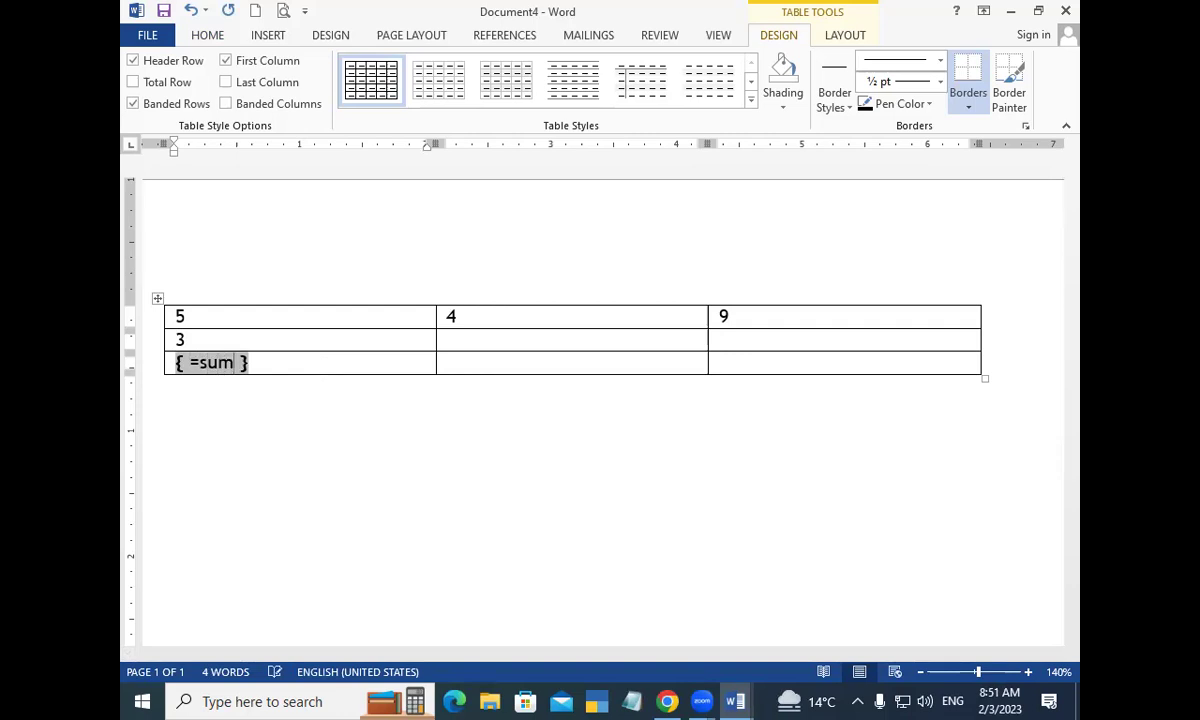
pyautogui.write('(')
pyautogui.write('above')
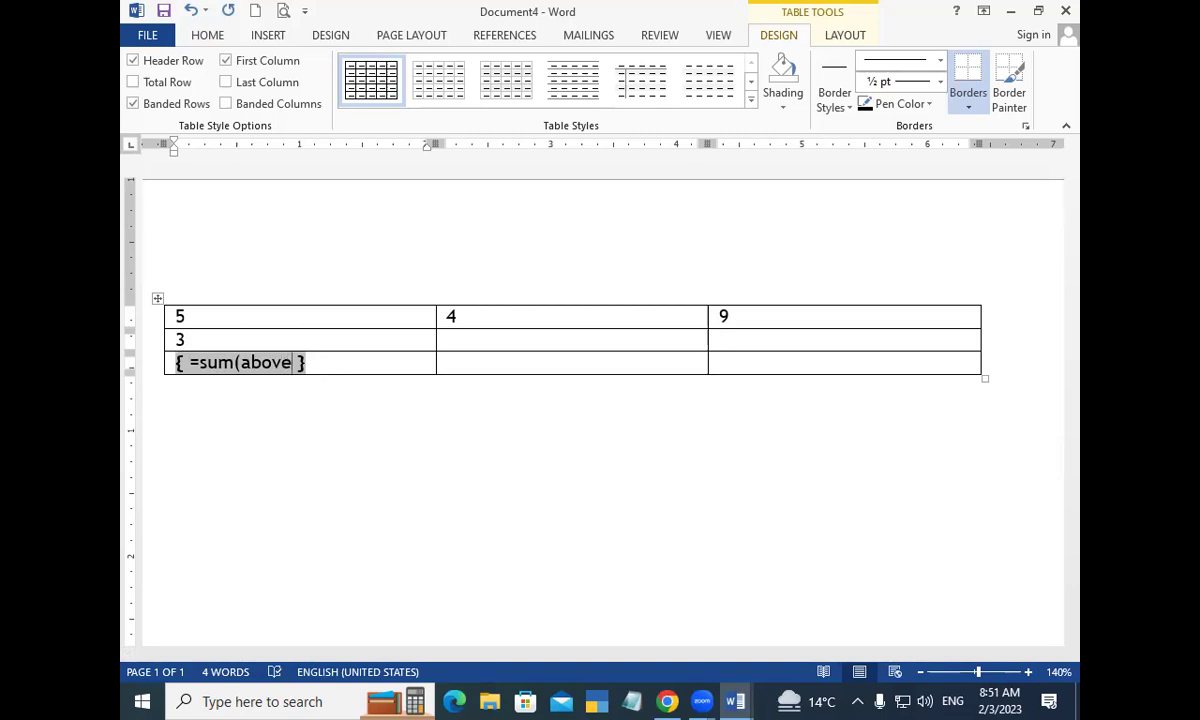
pyautogui.write(')')
# Update the bottom-left field so it shows the column total 8.
pyautogui.press('F9')
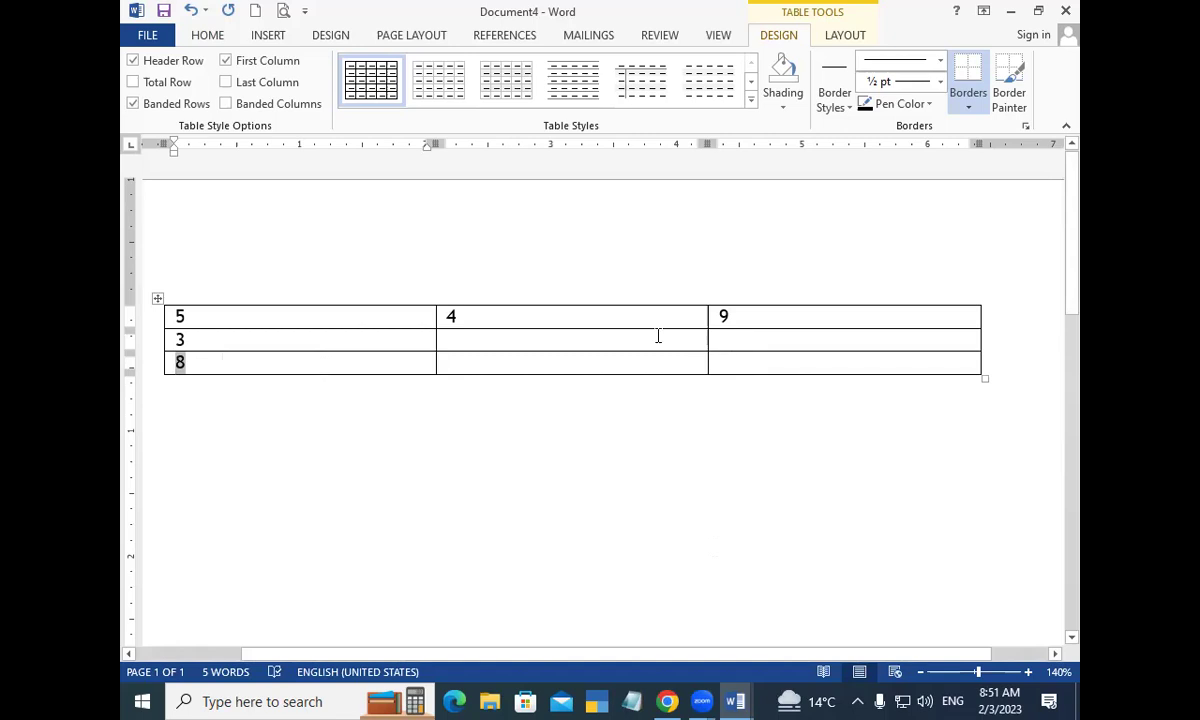
pyautogui.moveTo(661, 319); pyautogui.dragTo(712, 317)
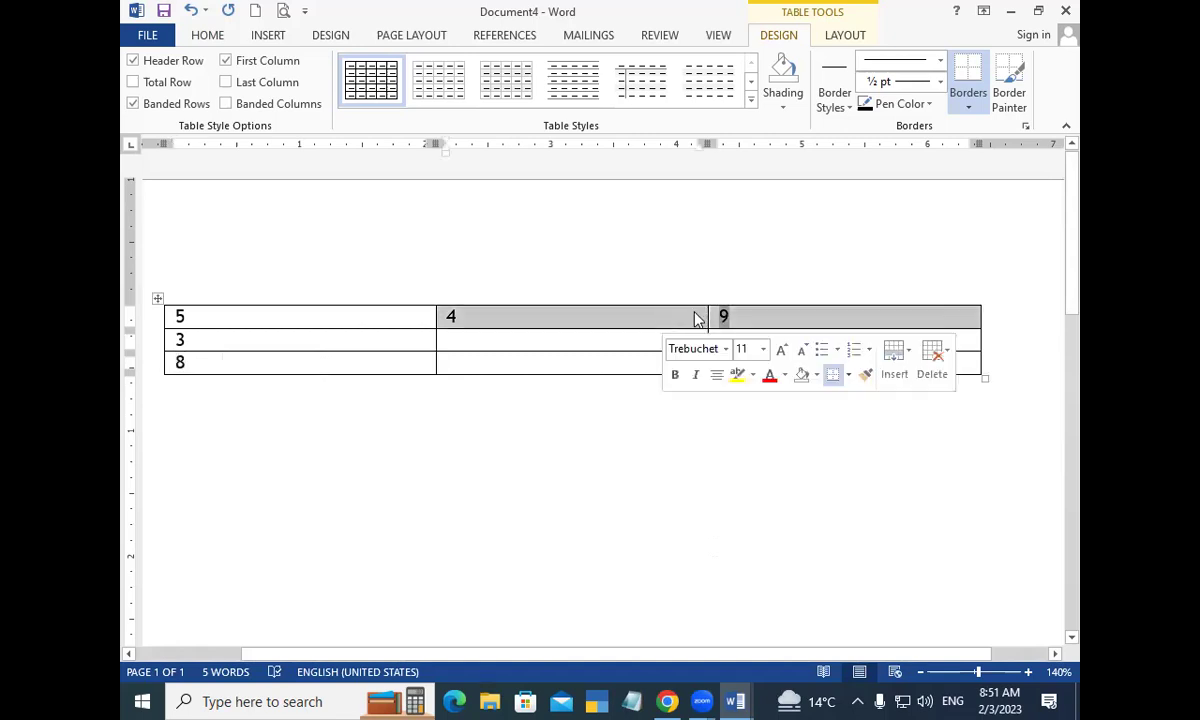
pyautogui.click(538, 366)
pyautogui.click(551, 301)
# Select the top row's 5 and 4 cells, bring up Delete Cells, then cancel without deleting.
pyautogui.moveTo(482, 316); pyautogui.dragTo(435, 311)
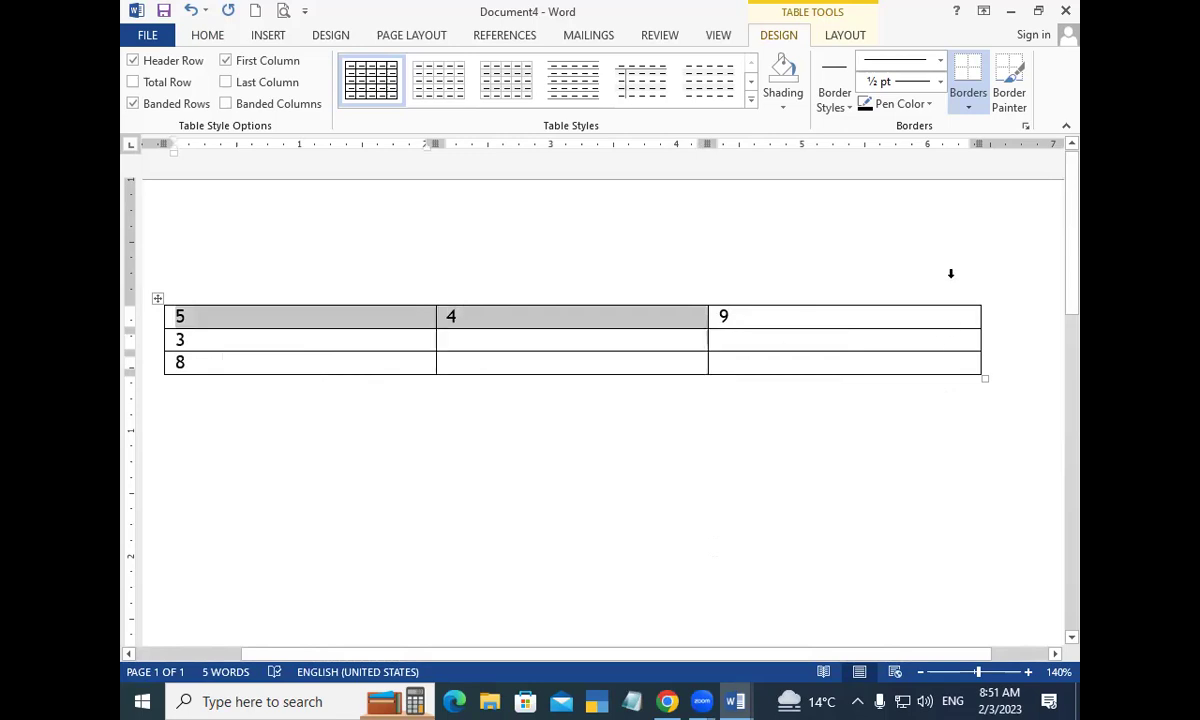
pyautogui.press('BackSpace')
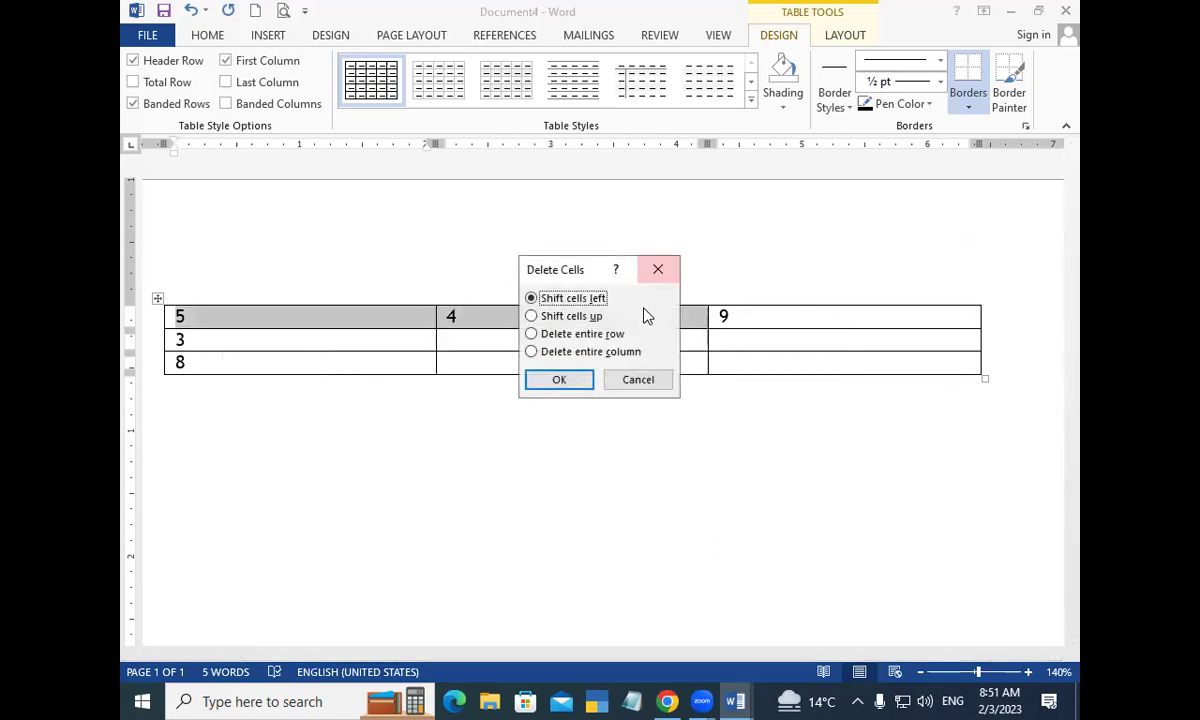
pyautogui.click(568, 337)
pyautogui.click(656, 270)
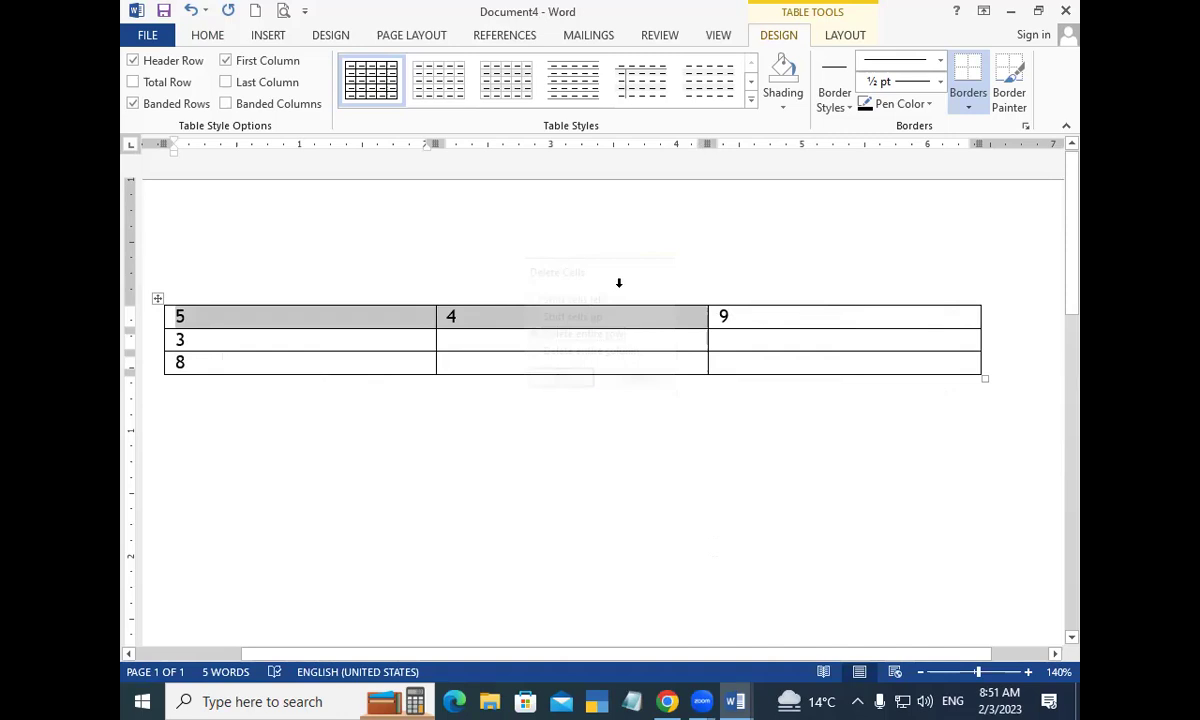
pyautogui.click(553, 325)
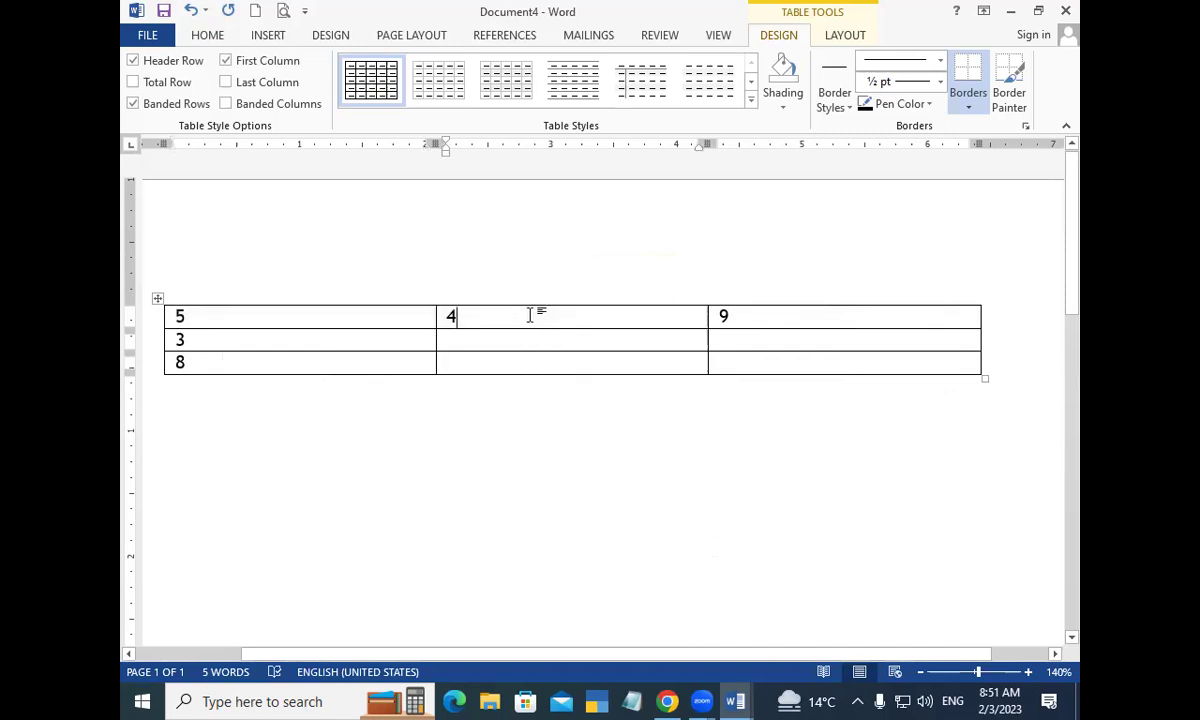
# Delete the top-middle 4, type 2 and 7 below it, and insert an empty field there.
pyautogui.press('BackSpace')
pyautogui.click(511, 338)
pyautogui.write('2')
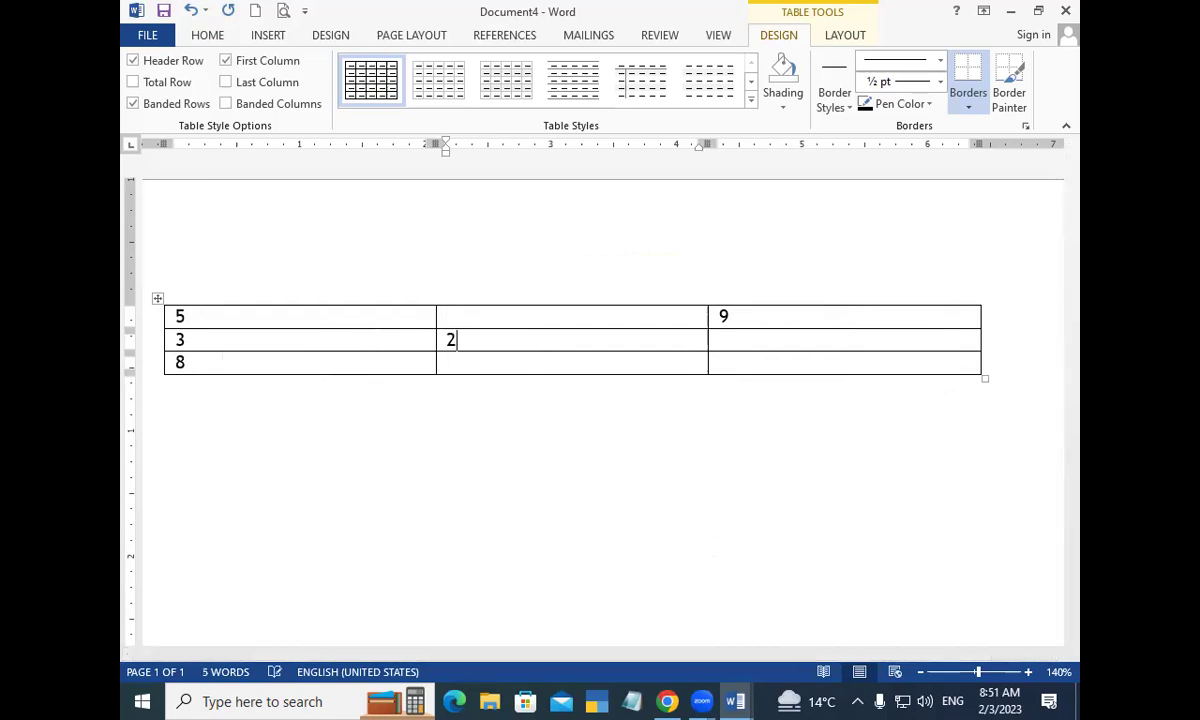
pyautogui.click(465, 366)
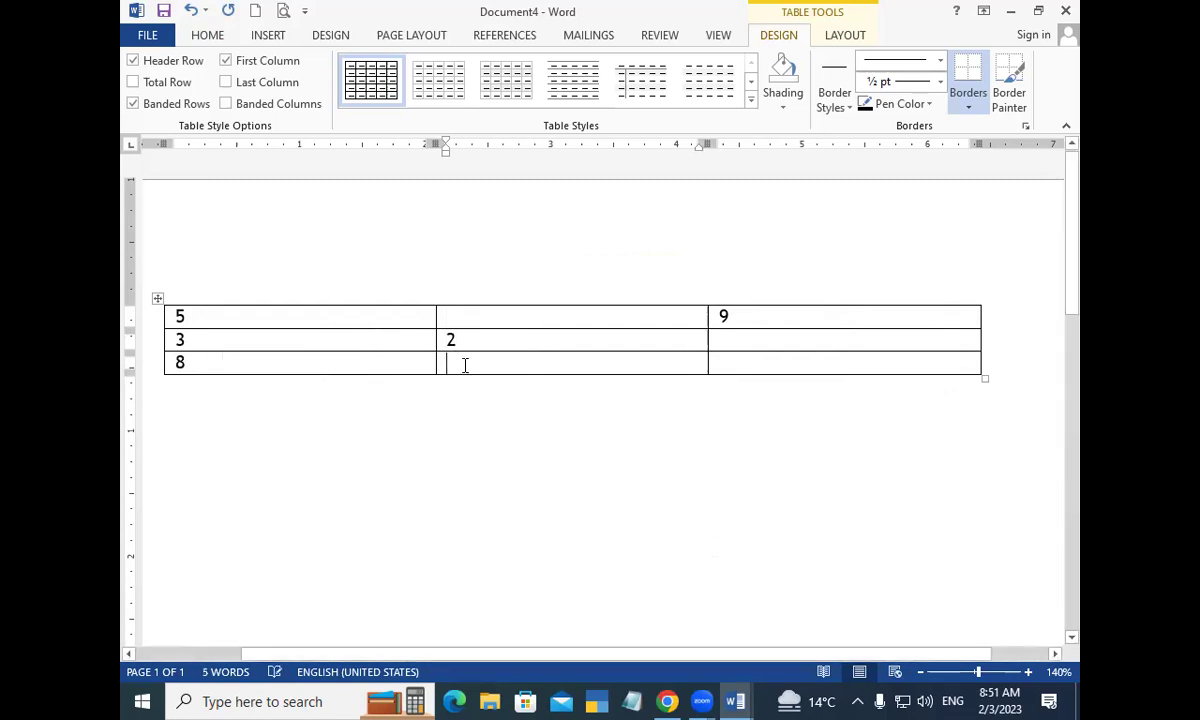
pyautogui.write('7')
pyautogui.click(538, 320)
pyautogui.hotkey('ctrl', 'F9')
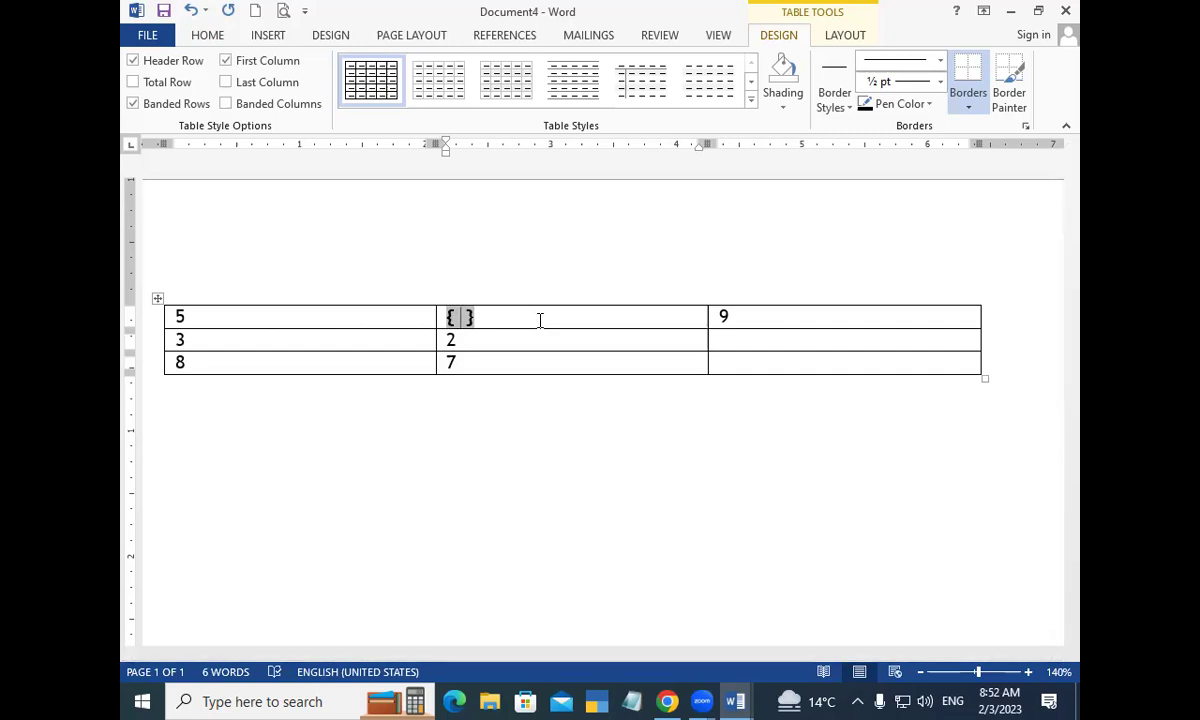
# Type =sum(below) in the top-middle field and update it to show 9.
pyautogui.write('=sum ')
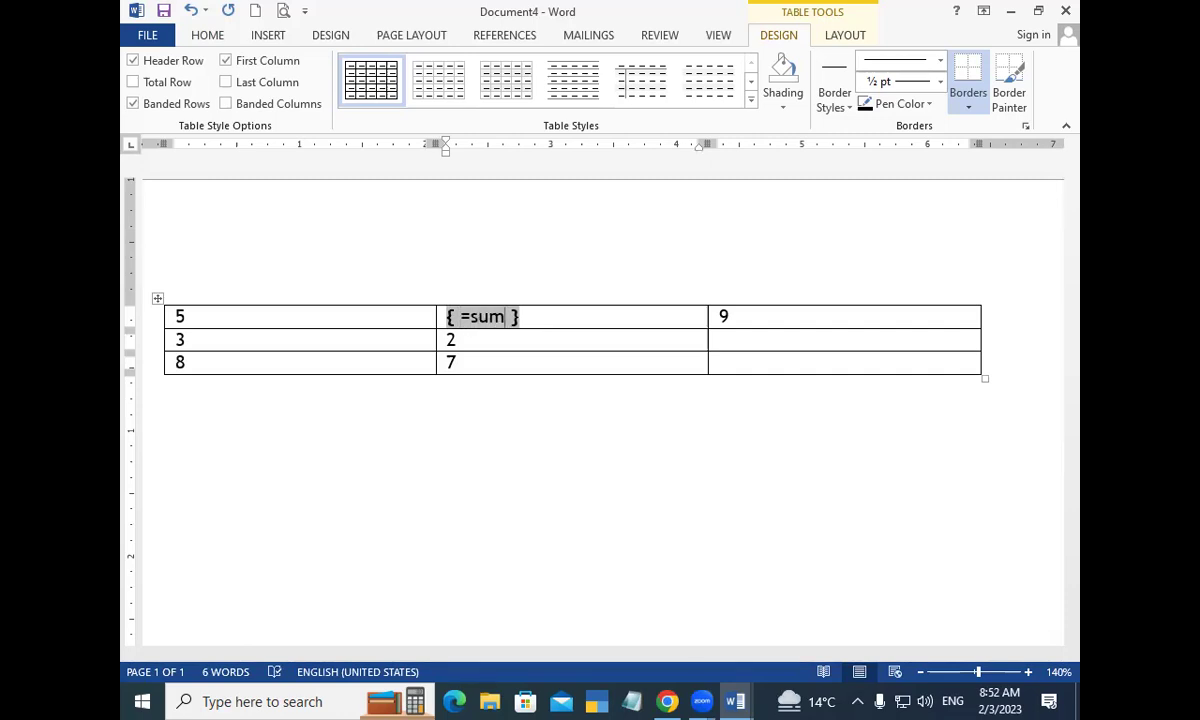
pyautogui.write('(')
pyautogui.write('below)')
pyautogui.press('F9')
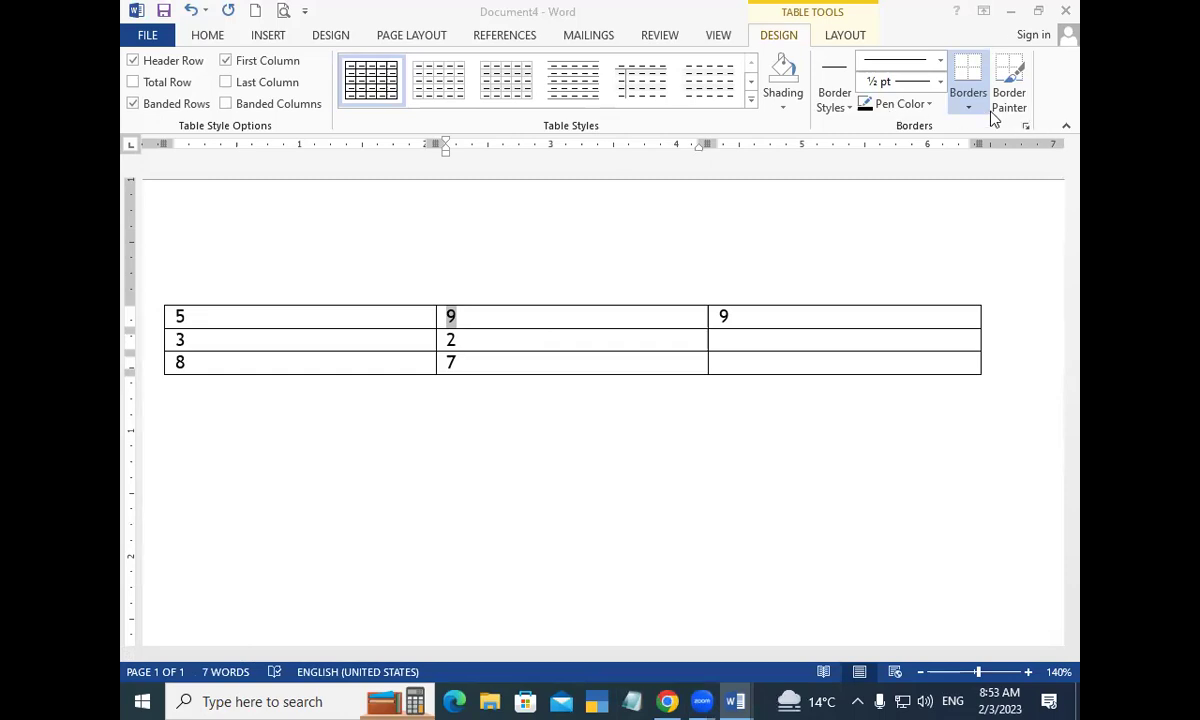
# Browse the Border Styles gallery on the table Design tools without applying any style.
pyautogui.click(850, 37)
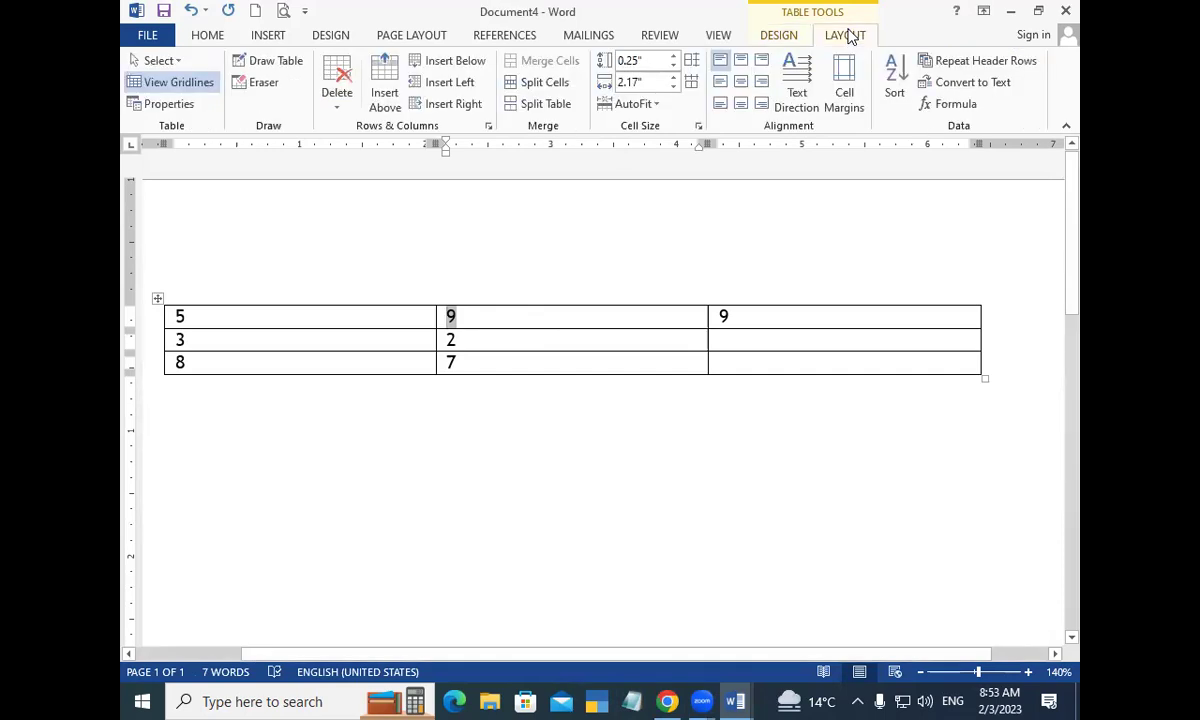
pyautogui.click(779, 36)
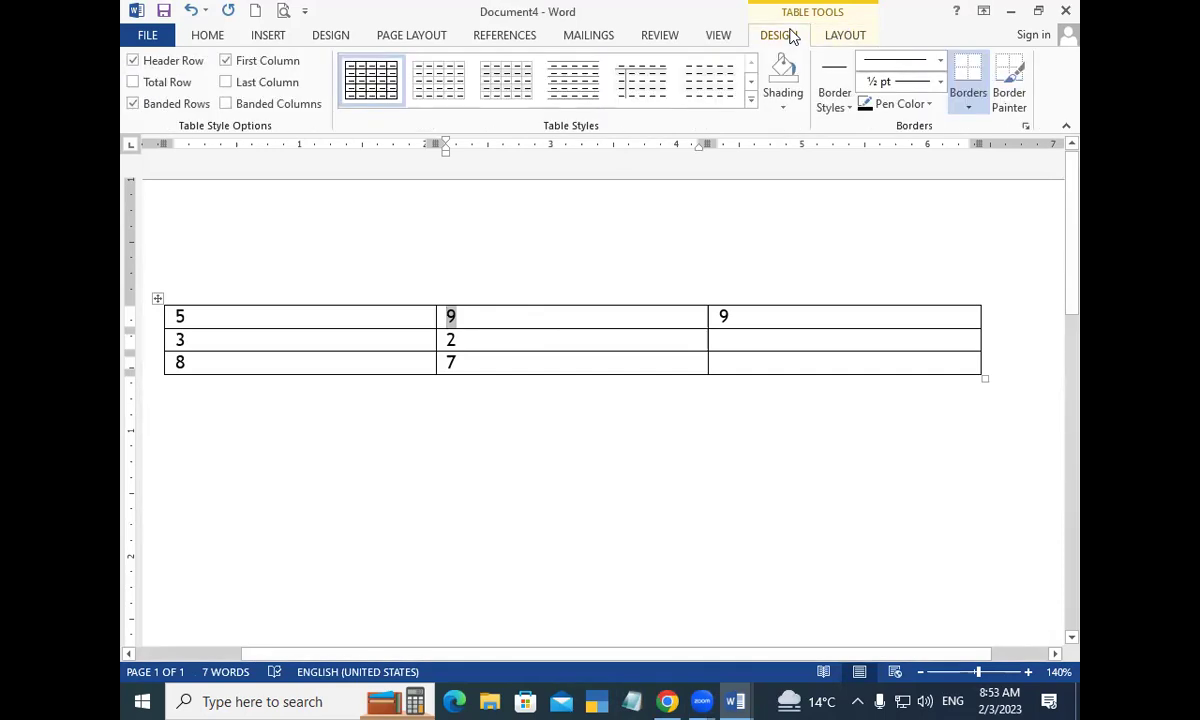
pyautogui.click(836, 106)
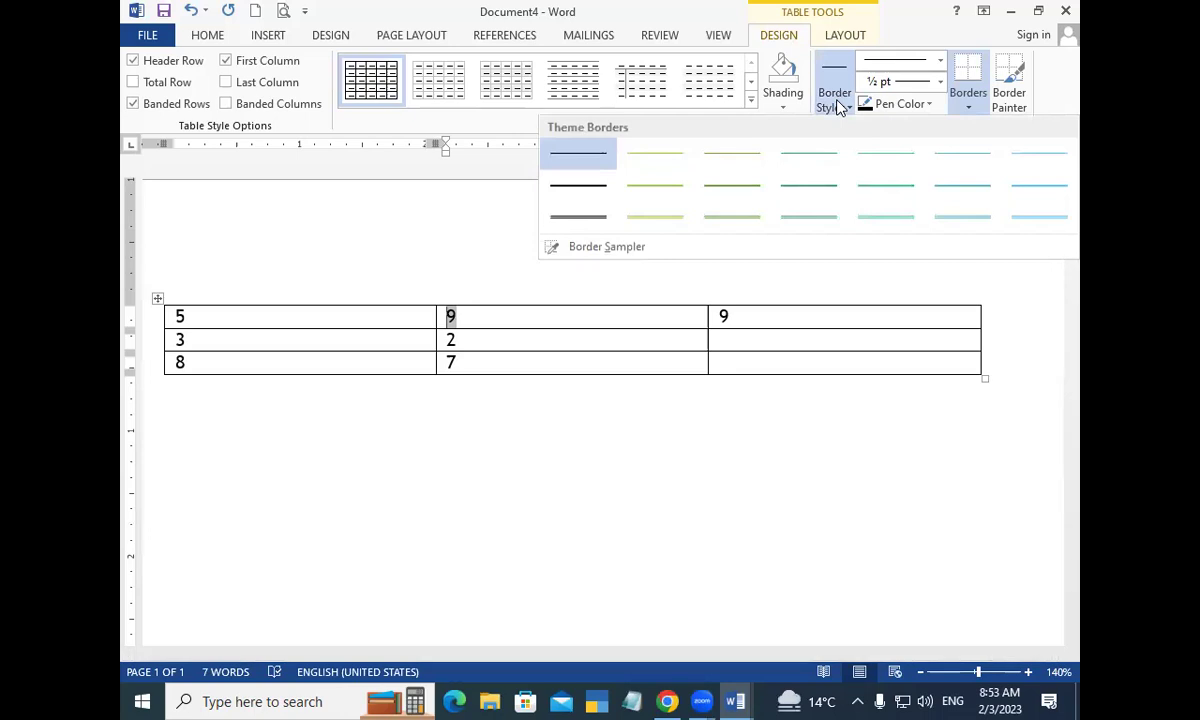
pyautogui.click(425, 188)
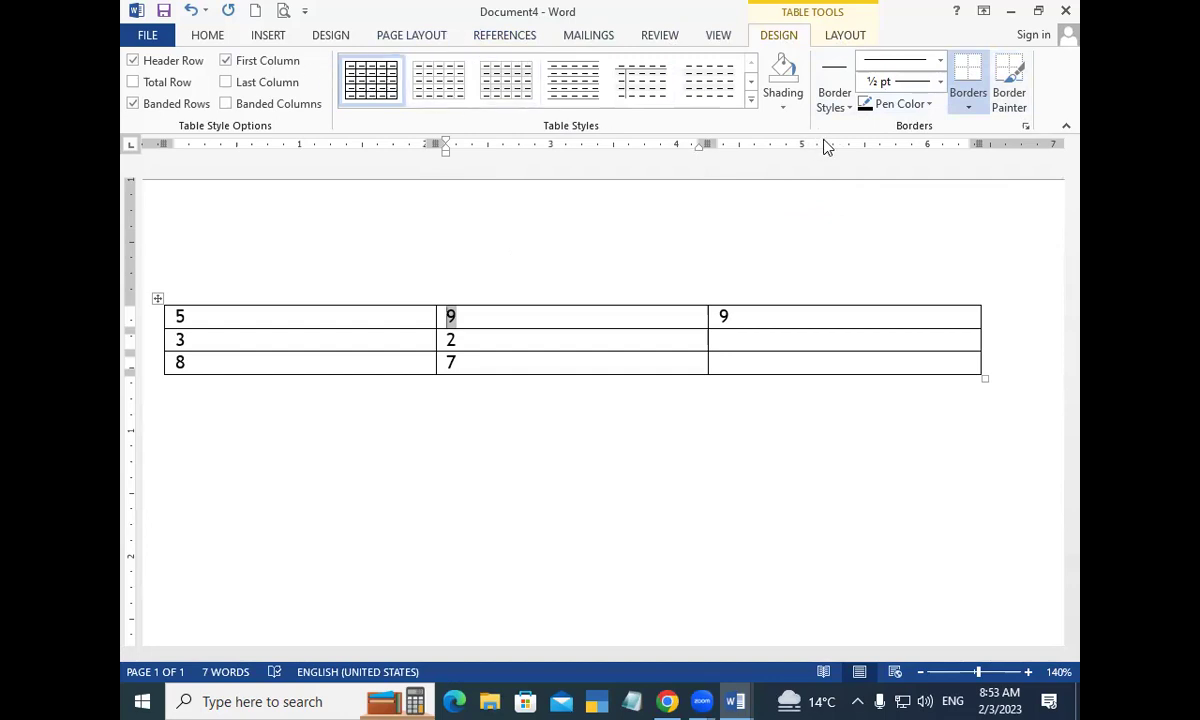
# Check the Pen Color and line style lists unchanged, then open Borders and Shading.
pyautogui.click(914, 110)
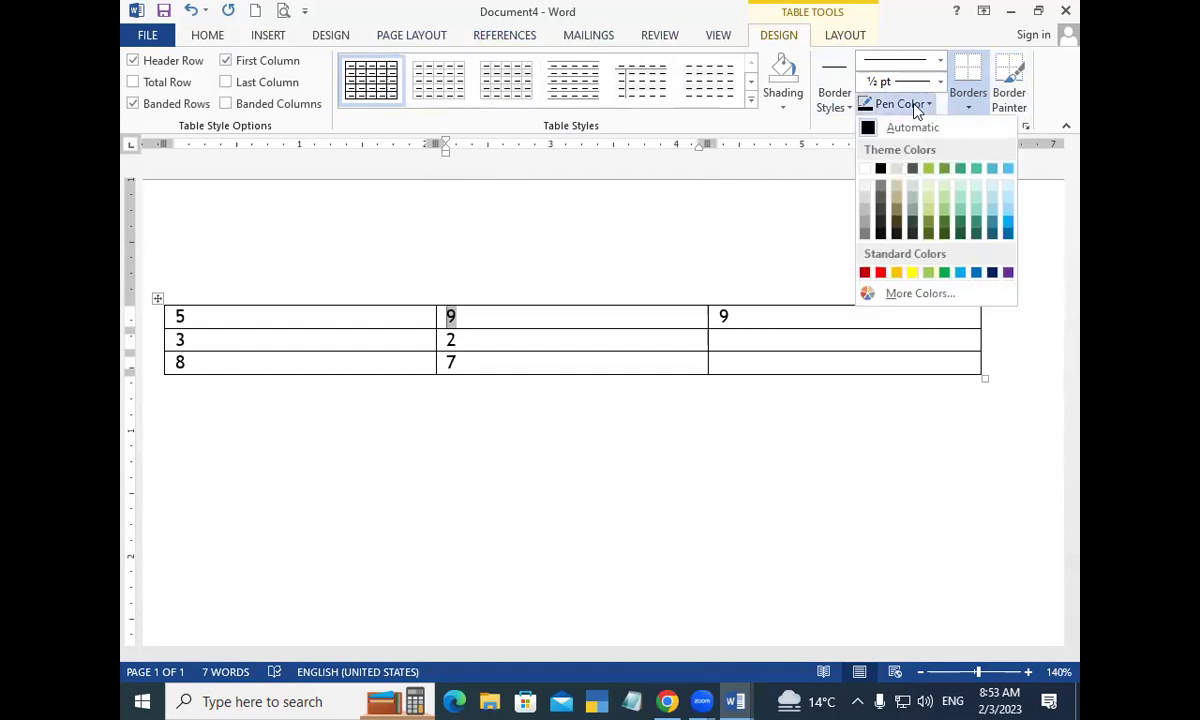
pyautogui.click(938, 80)
pyautogui.click(940, 63)
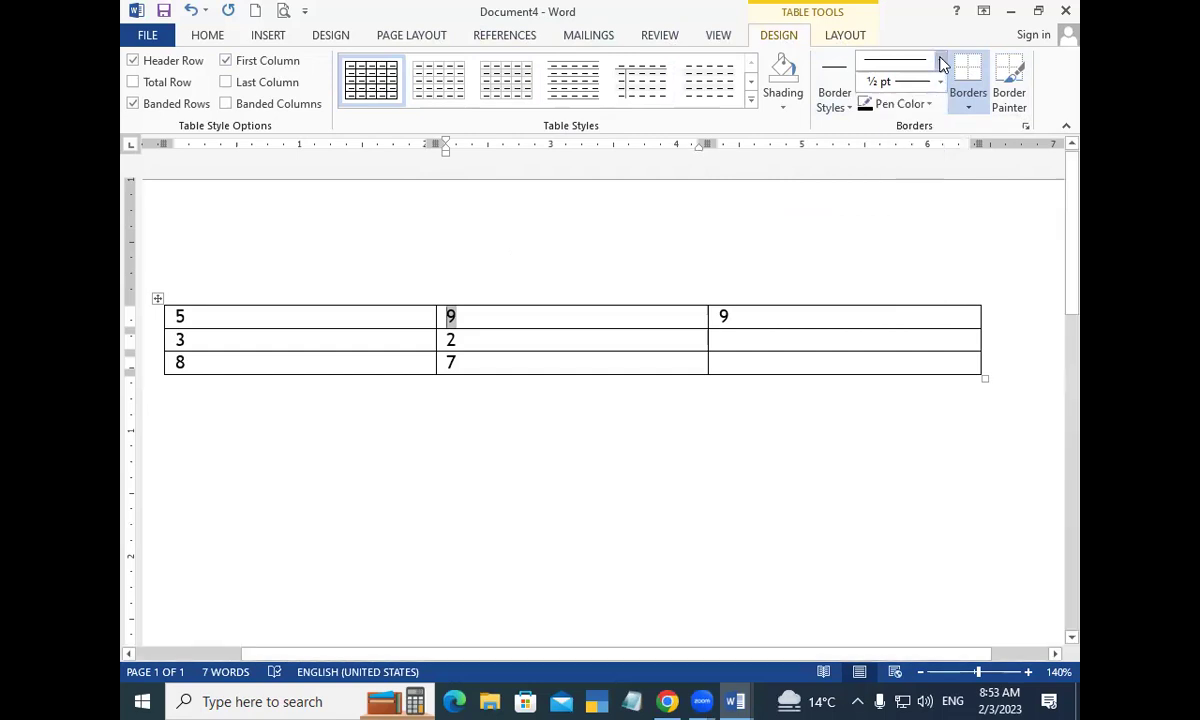
pyautogui.click(940, 63)
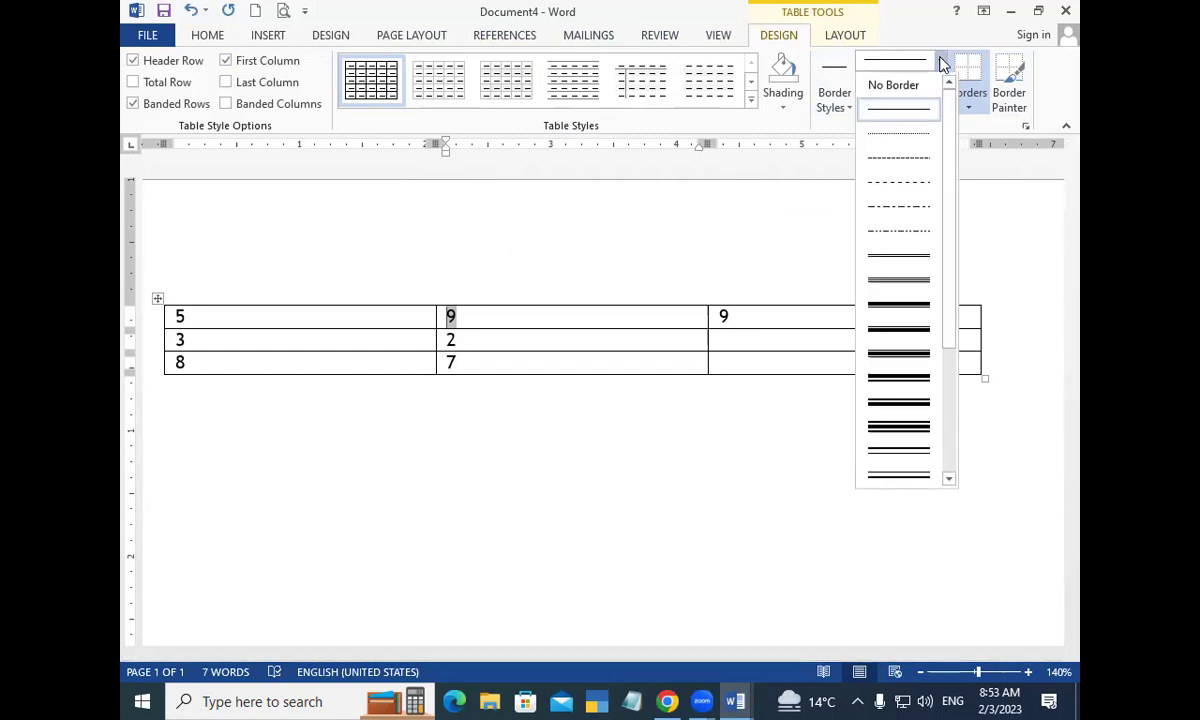
pyautogui.click(1003, 120)
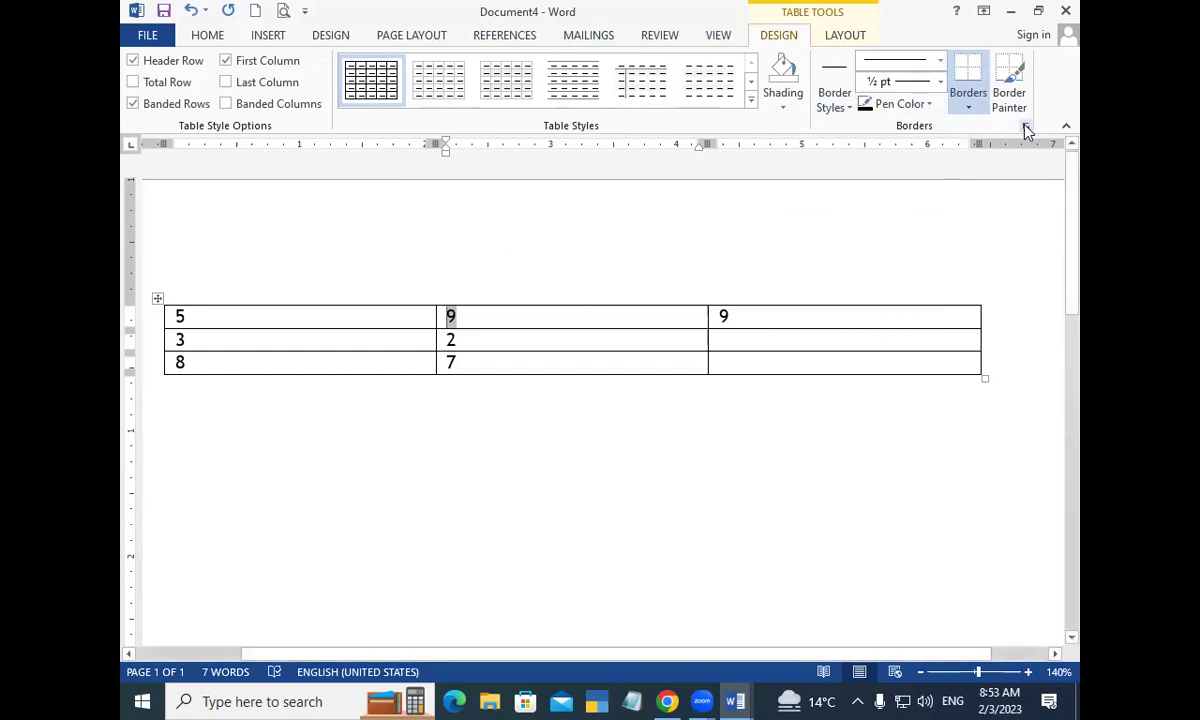
pyautogui.click(1025, 127)
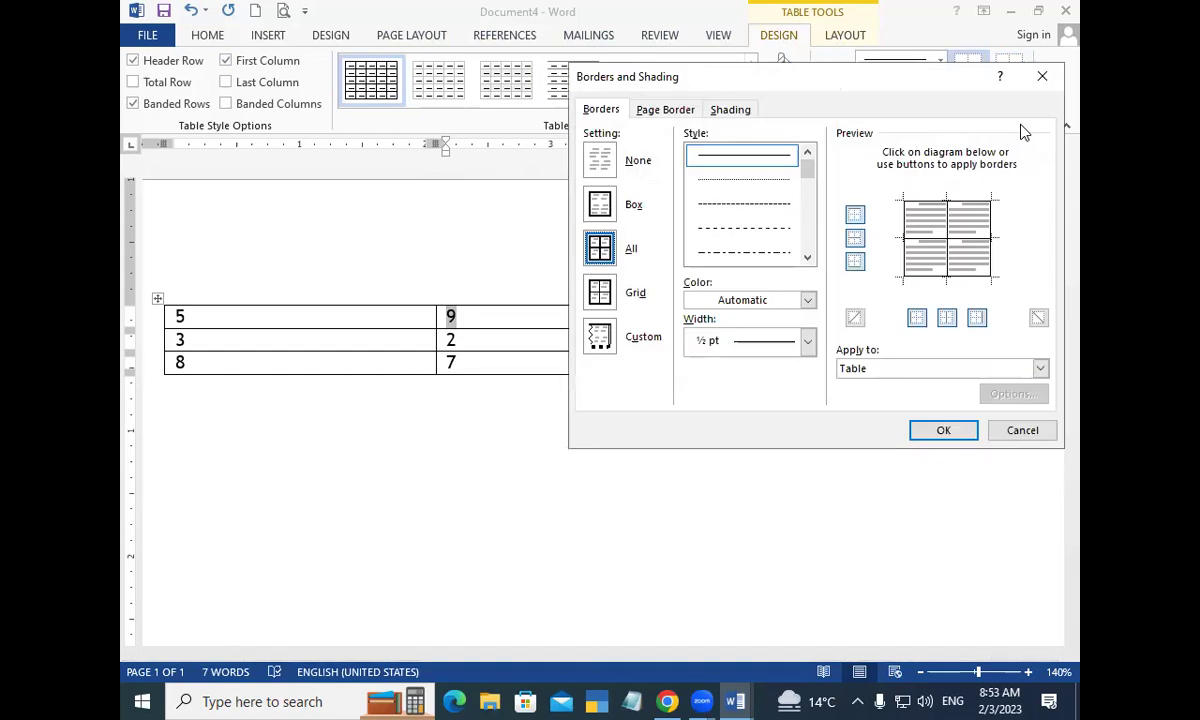
# Review the Page Border and Shading tabs, close Borders and Shading, and show Table Layout tools.
pyautogui.click(660, 112)
pyautogui.click(728, 114)
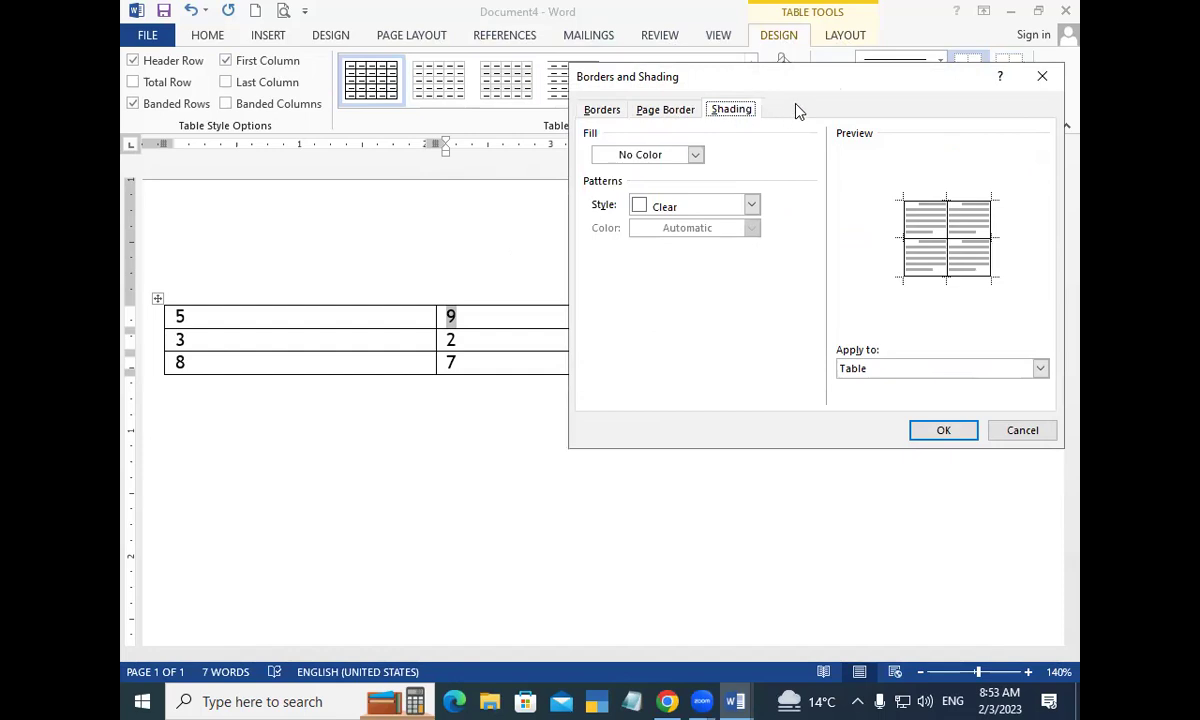
pyautogui.click(1041, 77)
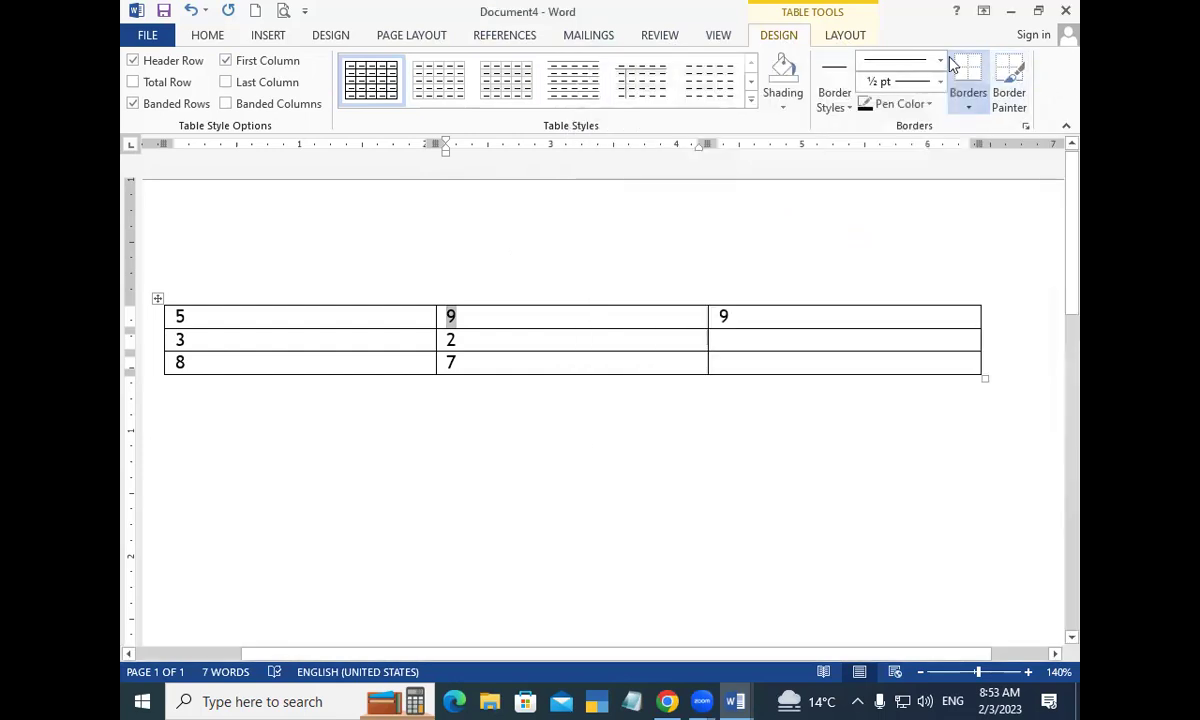
pyautogui.click(840, 40)
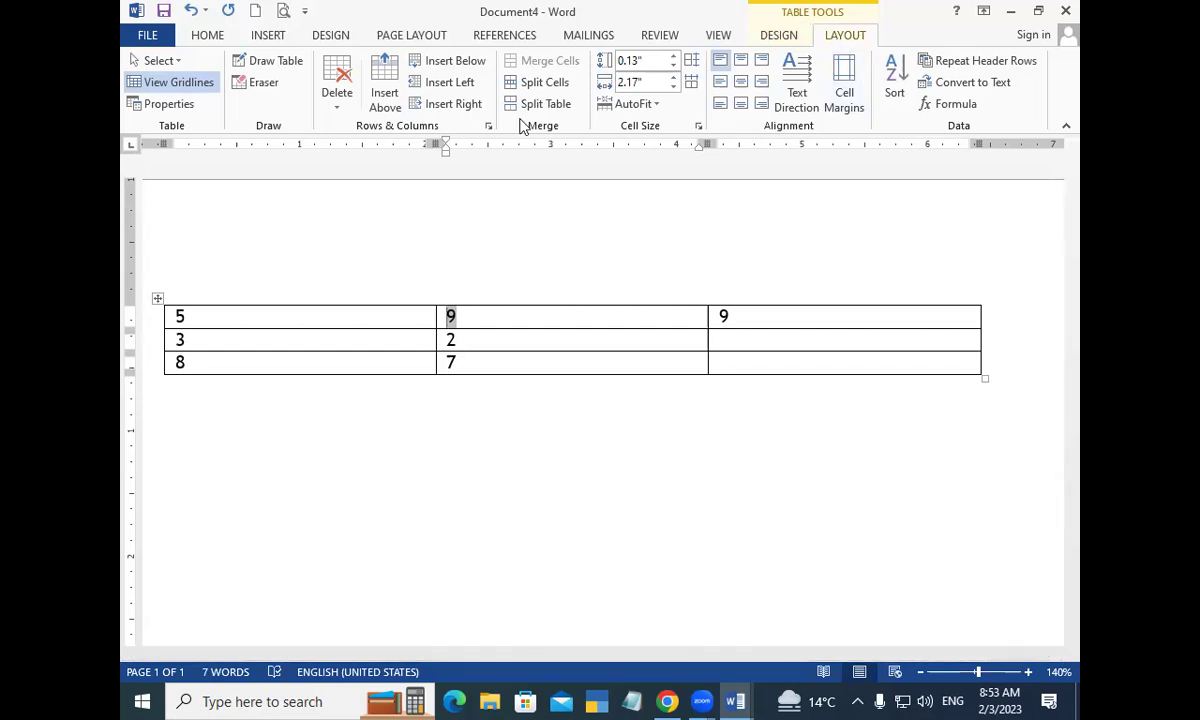
# Draw extra cells along the right side of the table with Draw Table.
pyautogui.click(287, 67)
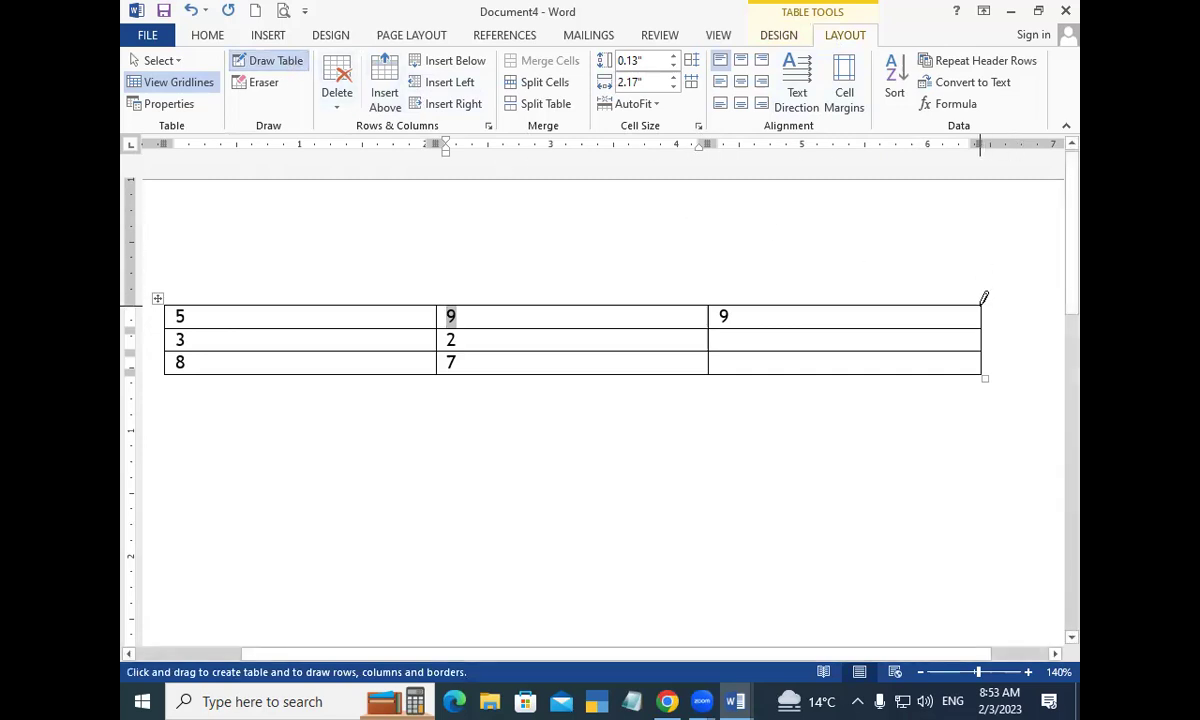
pyautogui.moveTo(982, 301); pyautogui.dragTo(1021, 343)
pyautogui.moveTo(1038, 355); pyautogui.dragTo(1053, 364)
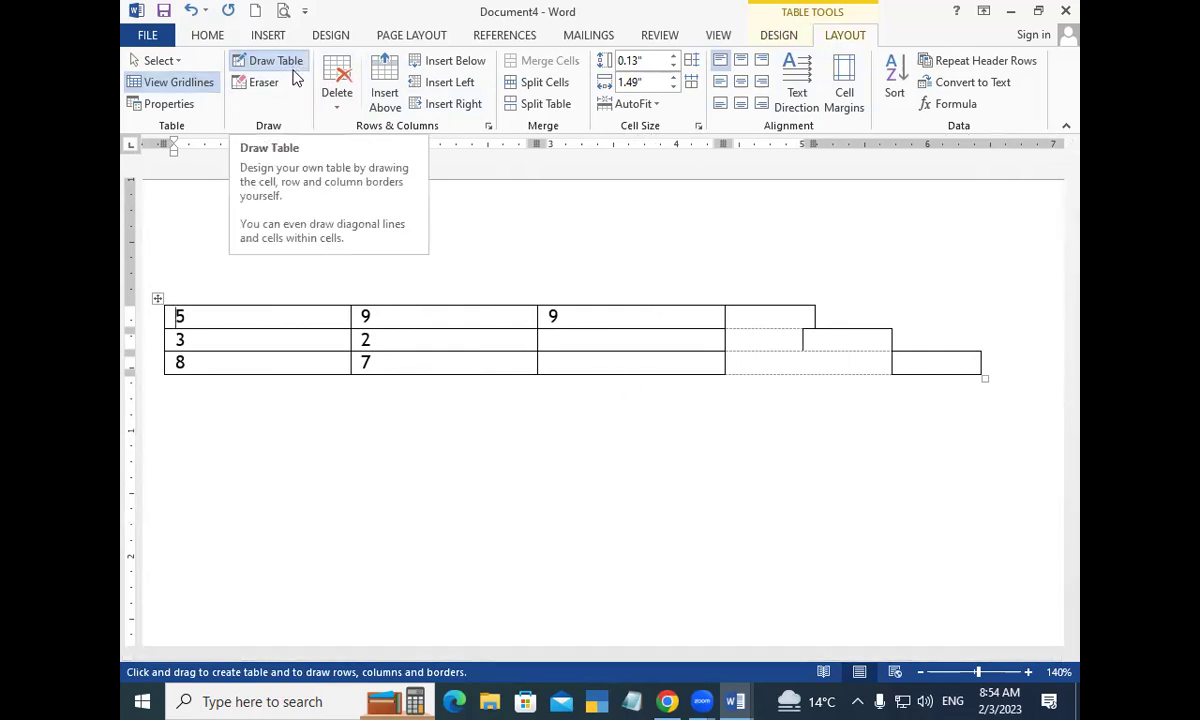
# Erase the extra right-hand cell partitions, leaving the third column empty.
pyautogui.click(266, 86)
pyautogui.moveTo(748, 300)
pyautogui.mouseDown()
pyautogui.moveTo(778, 360)
pyautogui.moveTo(829, 385)
pyautogui.mouseUp()
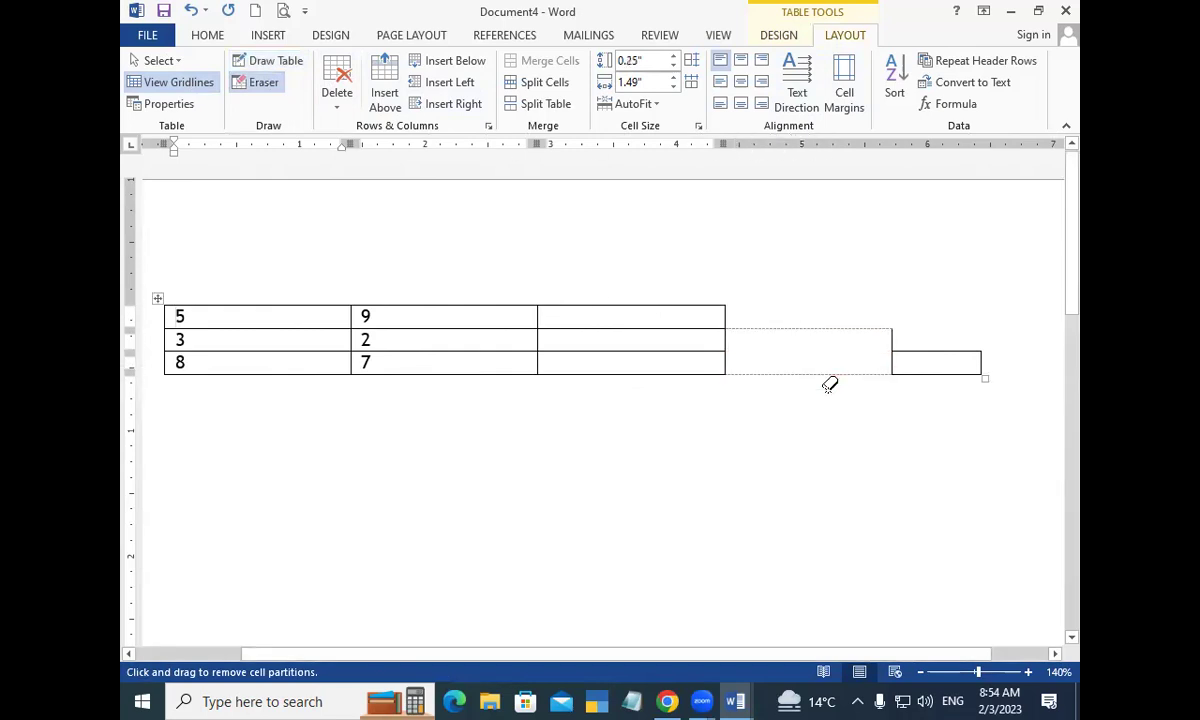
pyautogui.moveTo(796, 303); pyautogui.dragTo(1025, 390)
pyautogui.moveTo(824, 310); pyautogui.dragTo(955, 370)
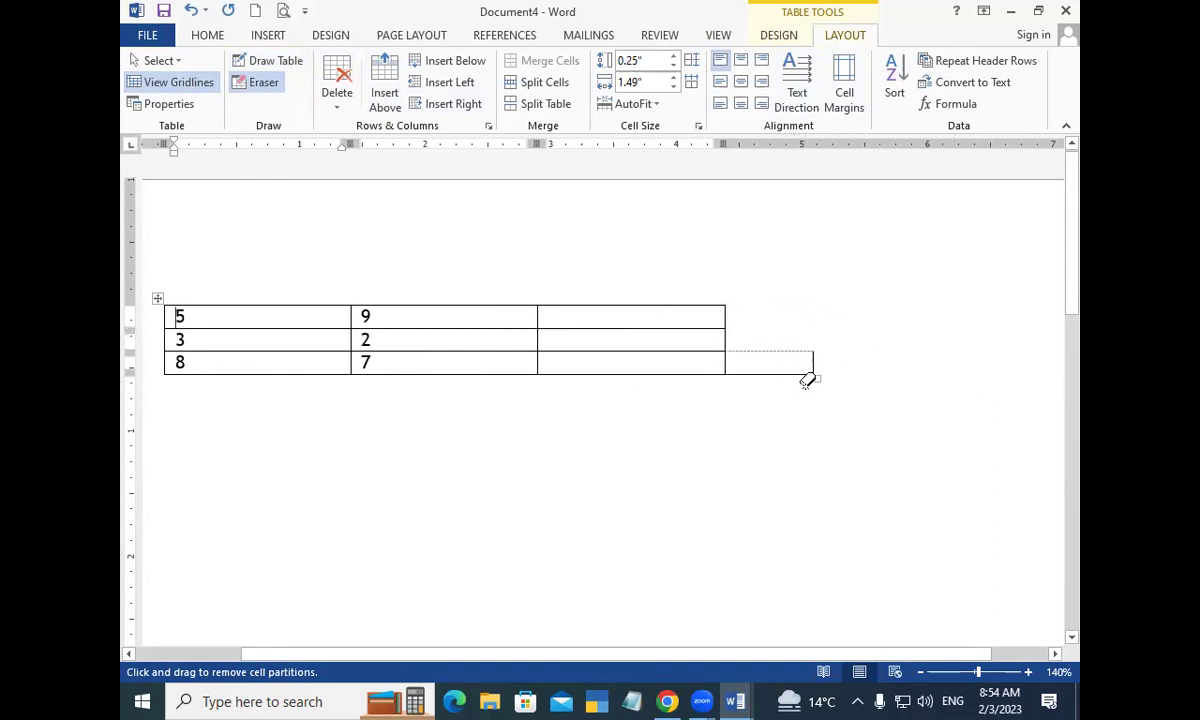
pyautogui.moveTo(860, 354); pyautogui.dragTo(795, 388)
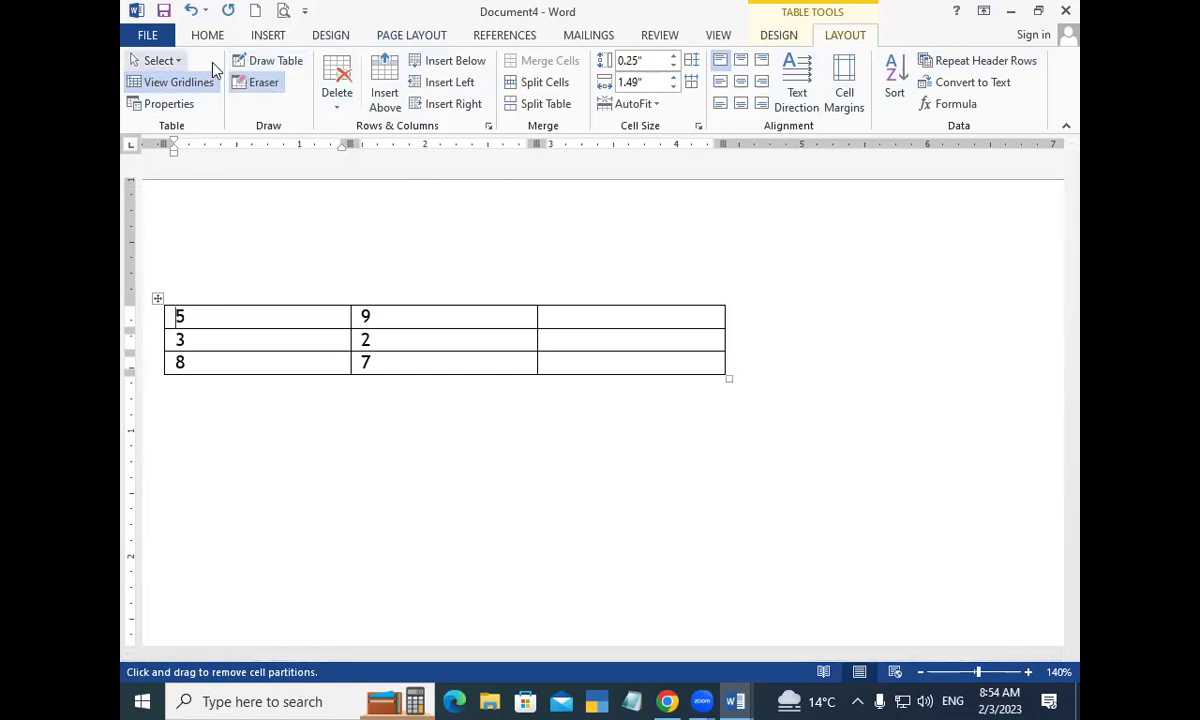
pyautogui.press('Escape')
# Narrow the whole table by dragging its right edge leftward, keeping all values unchanged.
pyautogui.click(778, 35)
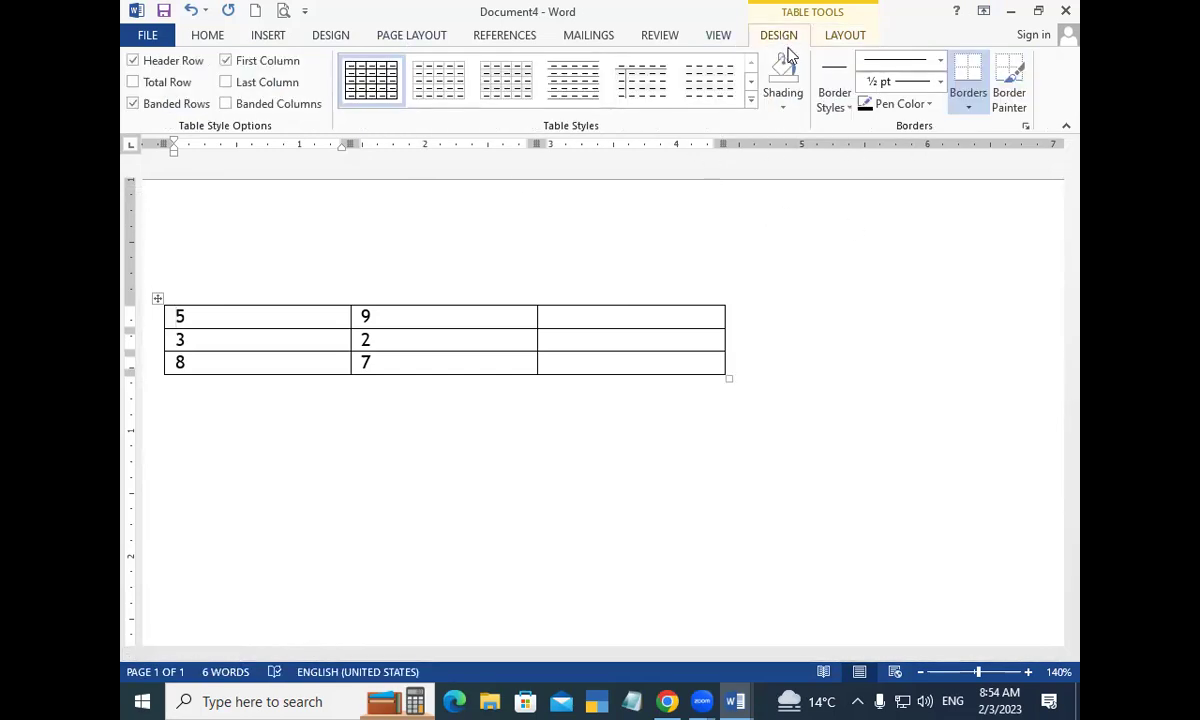
pyautogui.moveTo(729, 379); pyautogui.dragTo(541, 379)
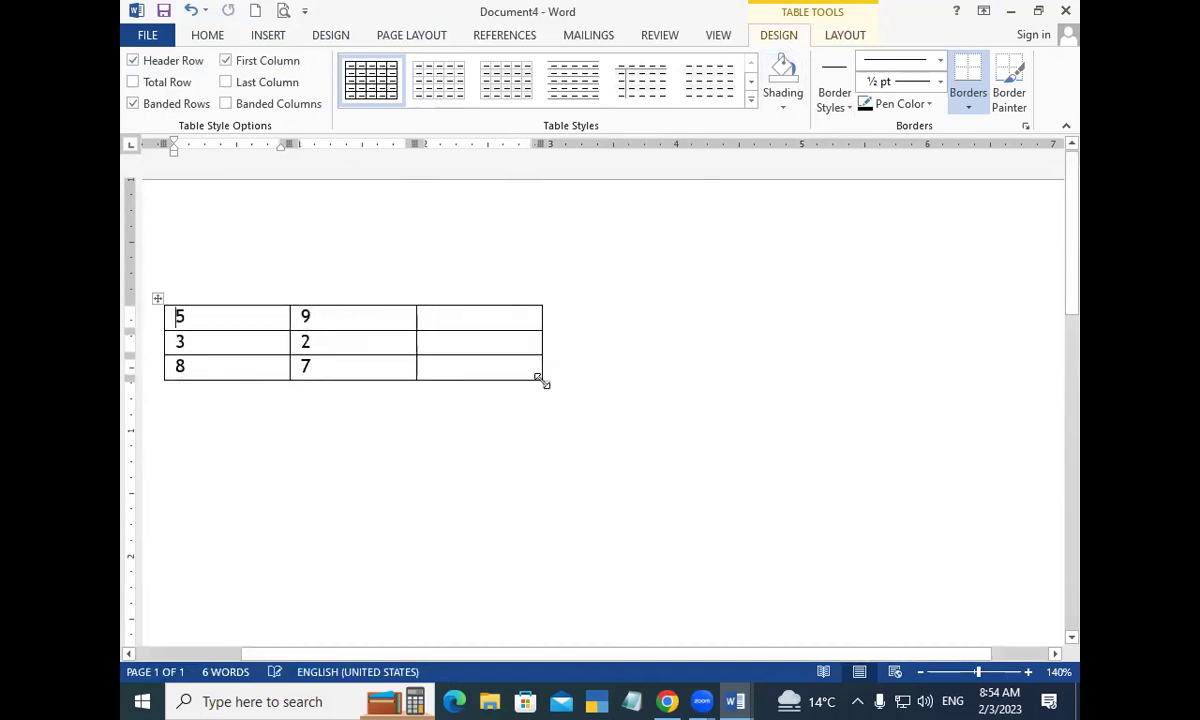
pyautogui.click(822, 36)
# Draw a new fourth column on the right and split it into three rows.
pyautogui.click(271, 60)
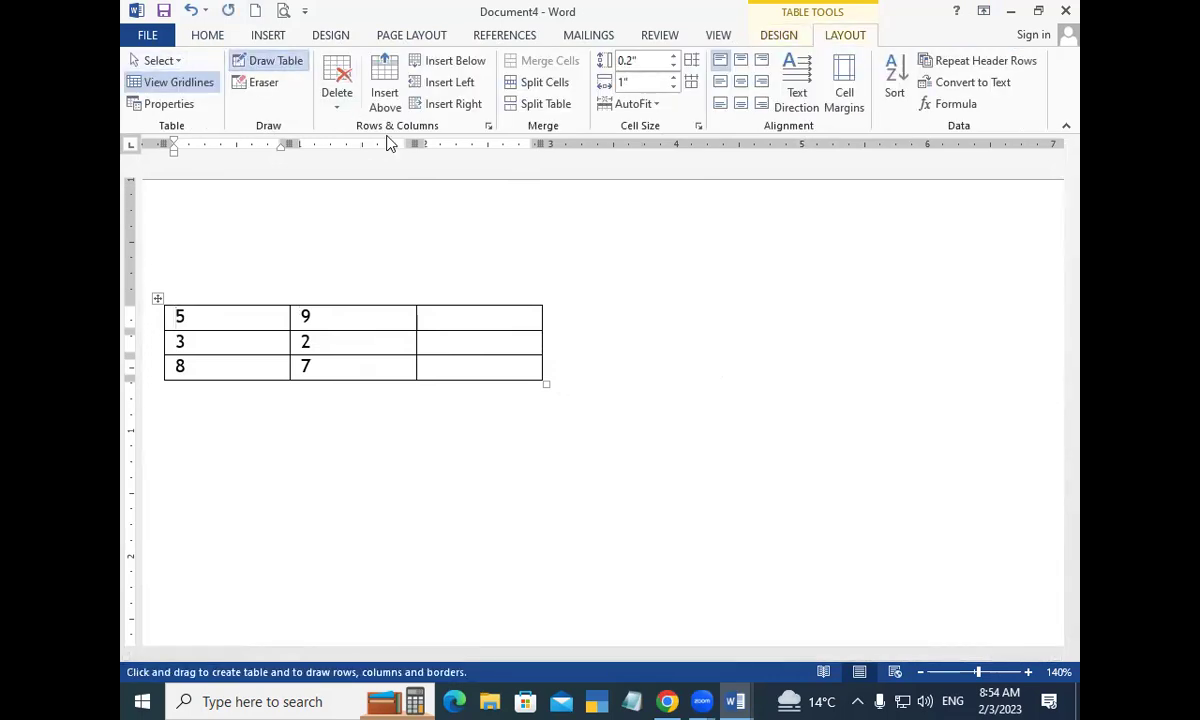
pyautogui.moveTo(543, 309)
pyautogui.mouseDown()
pyautogui.moveTo(616, 374)
pyautogui.moveTo(658, 377)
pyautogui.mouseUp()
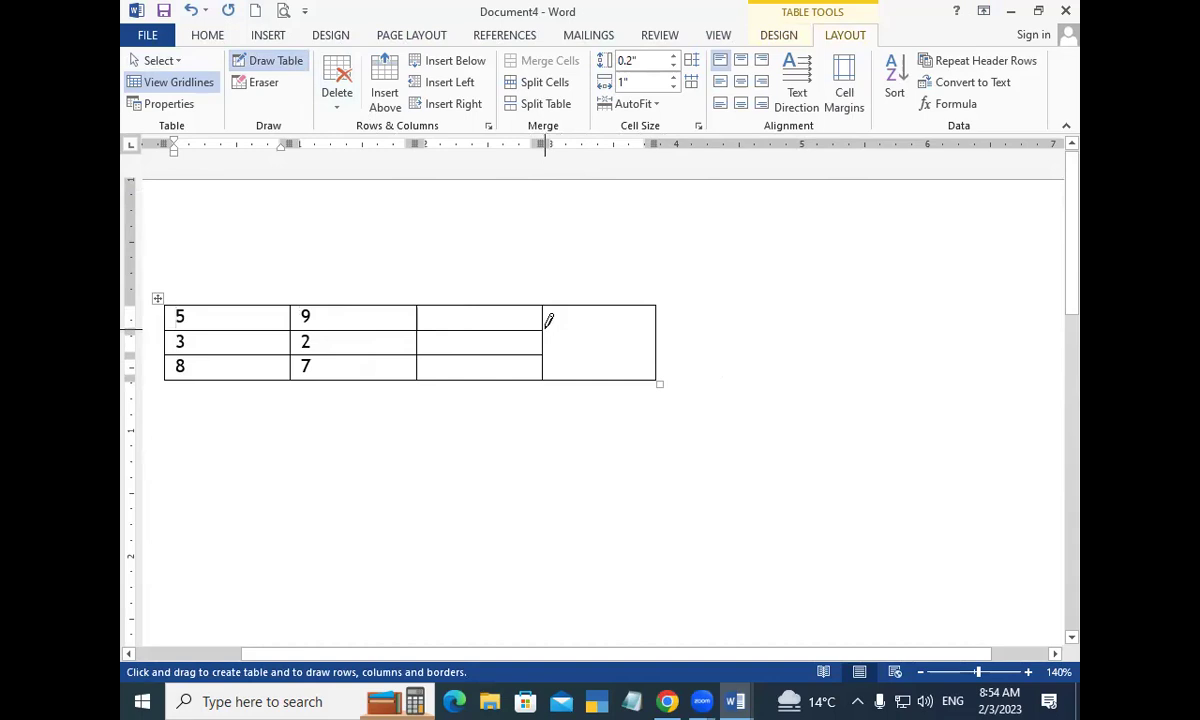
pyautogui.moveTo(545, 328); pyautogui.dragTo(631, 330)
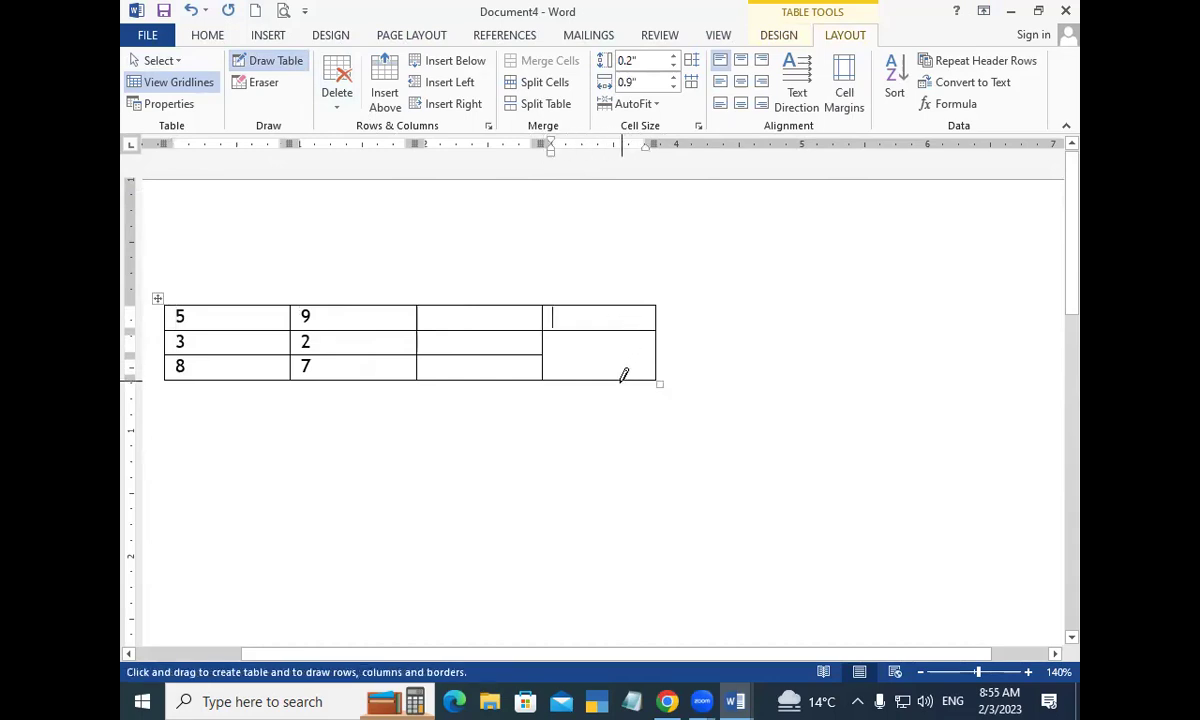
pyautogui.moveTo(545, 350); pyautogui.dragTo(641, 345)
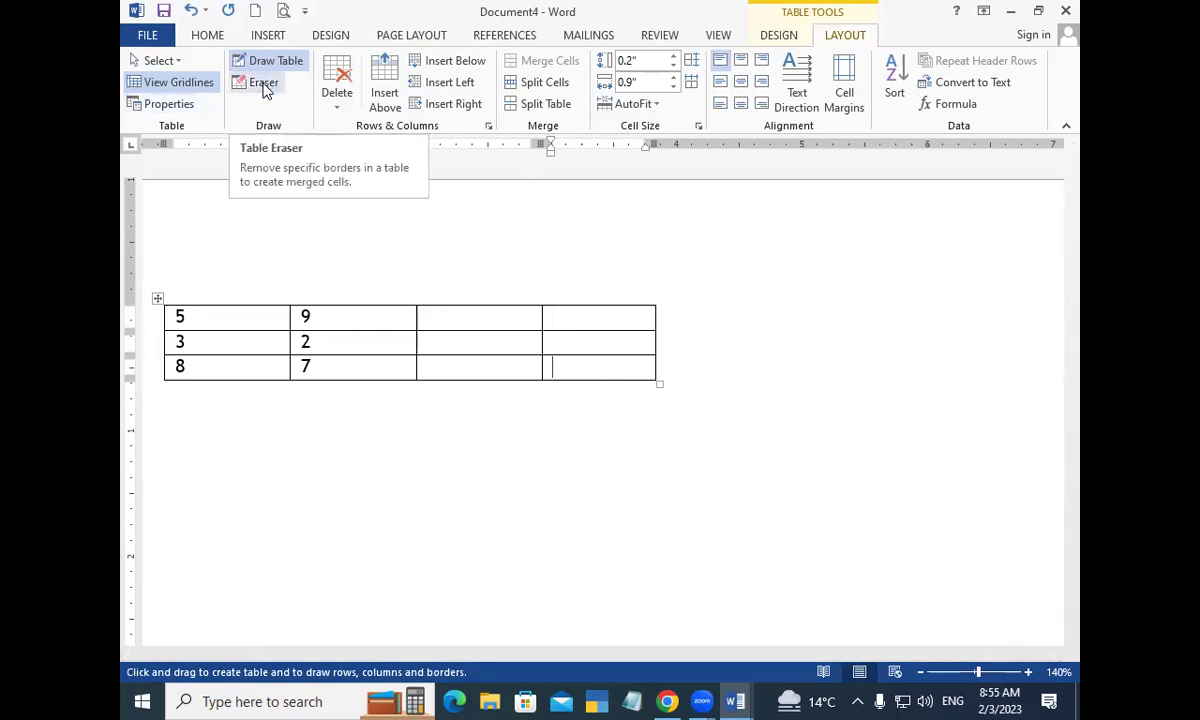
pyautogui.click(264, 84)
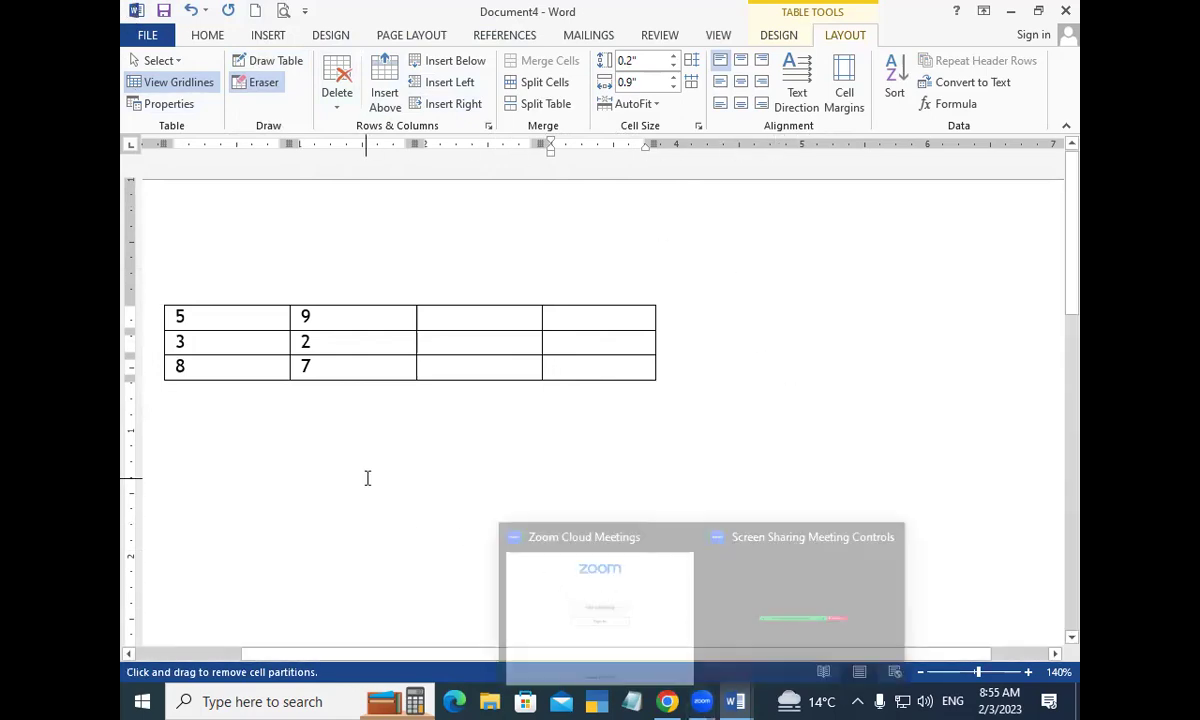
pyautogui.press('Escape')
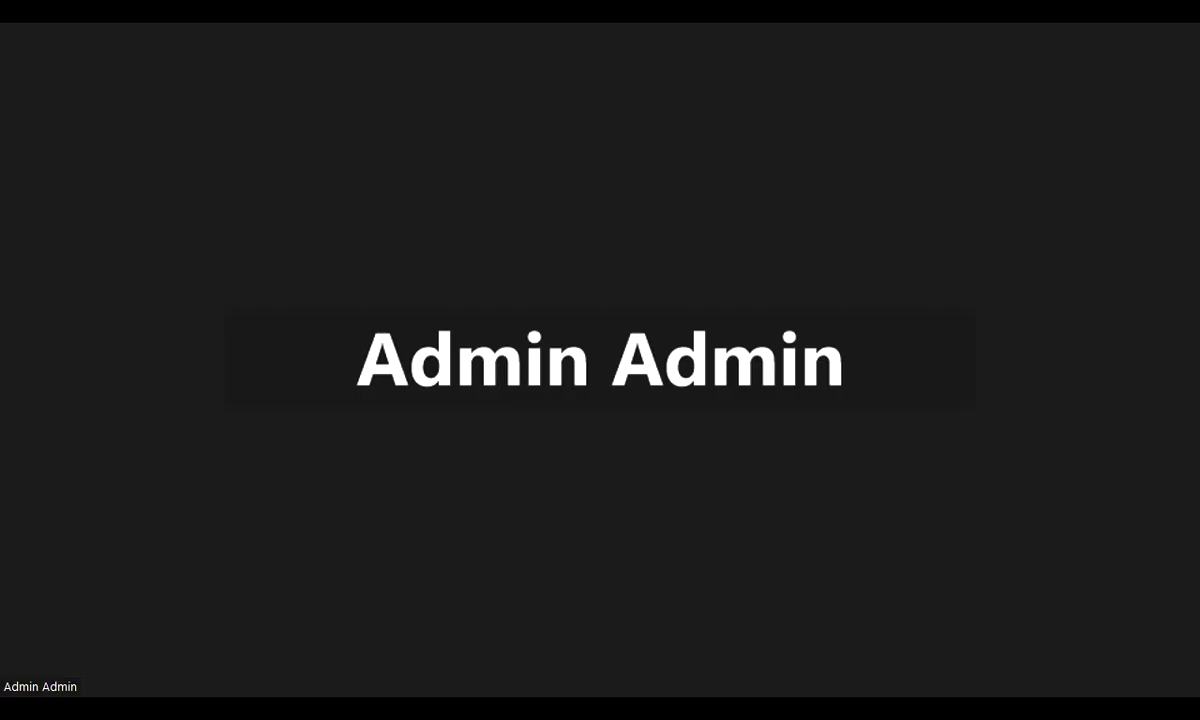